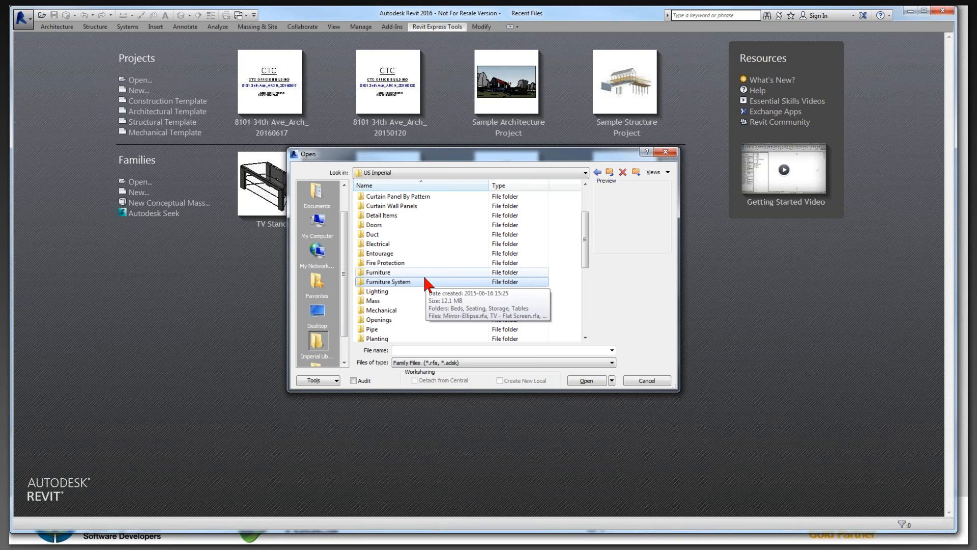
# Step: Open the family file TV Stand.rfa from the Furniture folder of the US Imperial library
pyautogui.click(425, 272)
pyautogui.click(425, 281)
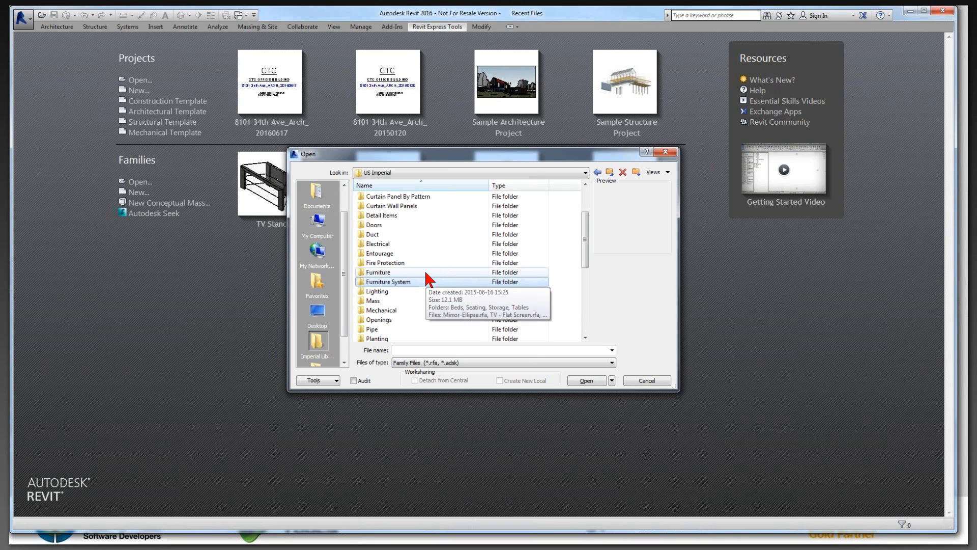
pyautogui.doubleClick(426, 272)
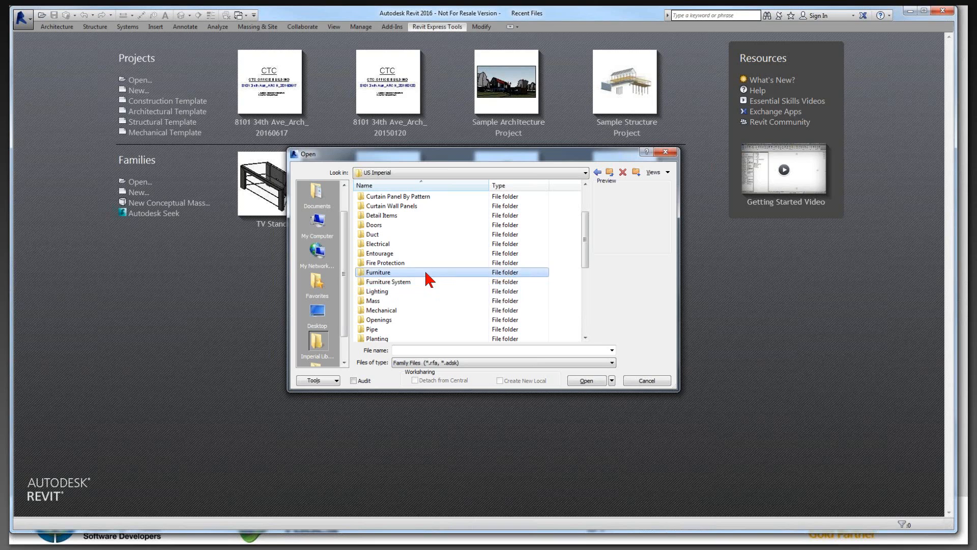
pyautogui.click(421, 252)
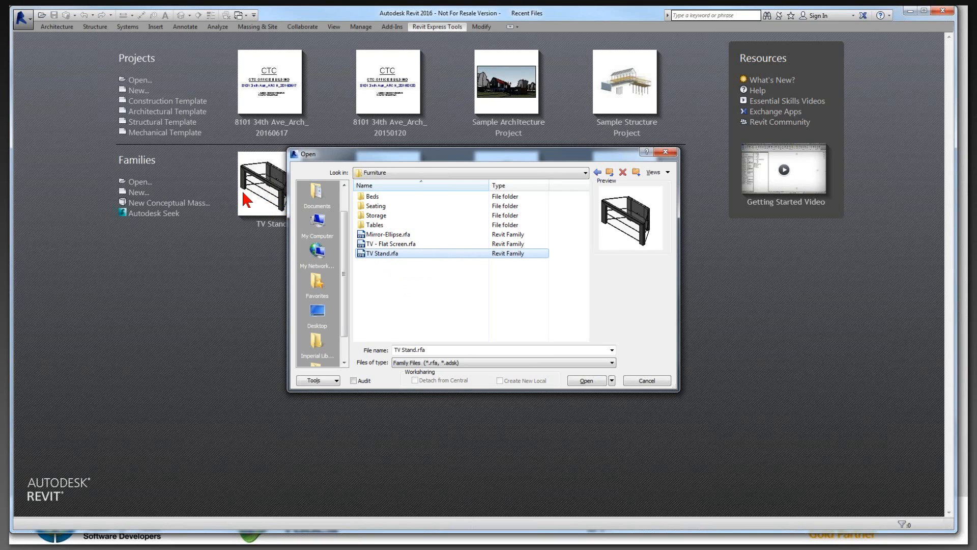
pyautogui.click(591, 381)
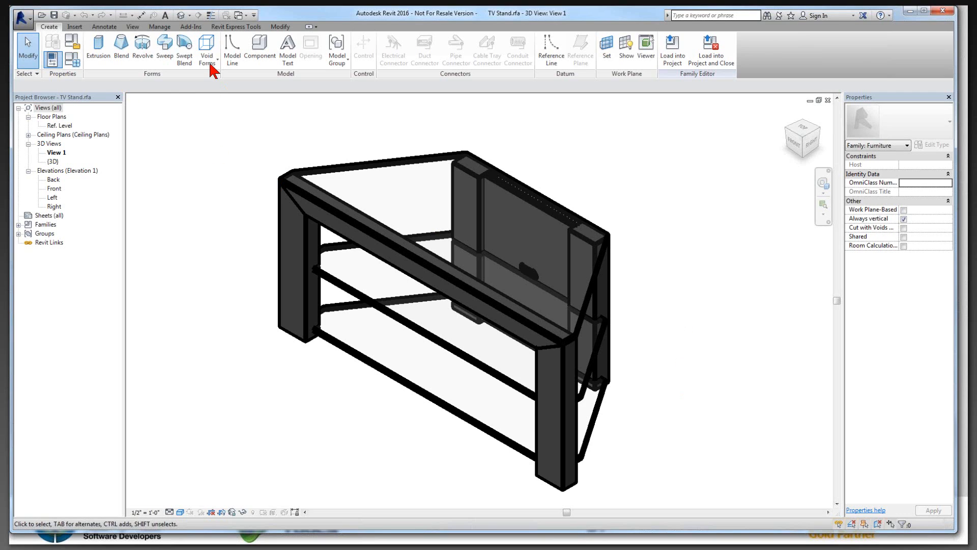
# Step: Review the TV stand's Finish, Depth, Width and Height parameters in Family Types and close without changes
pyautogui.click(73, 59)
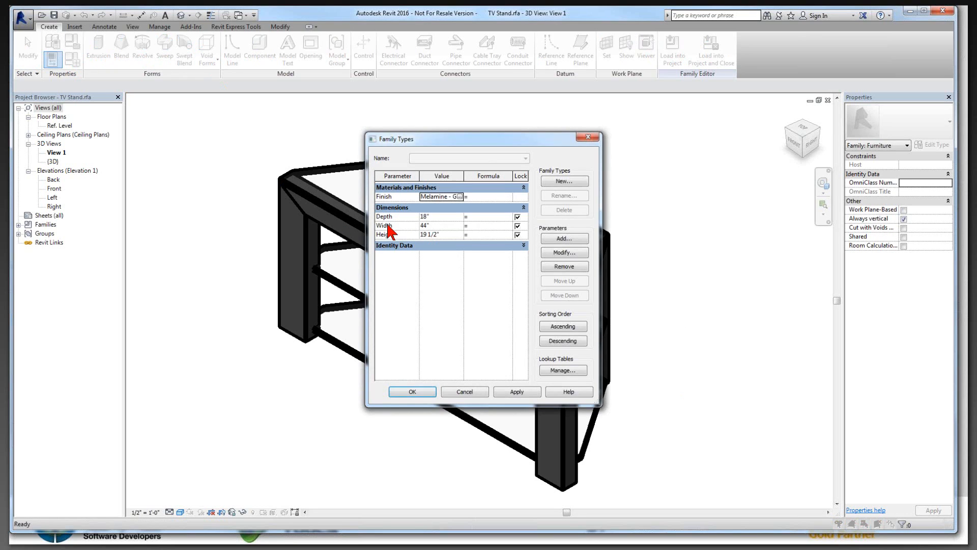
pyautogui.click(397, 216)
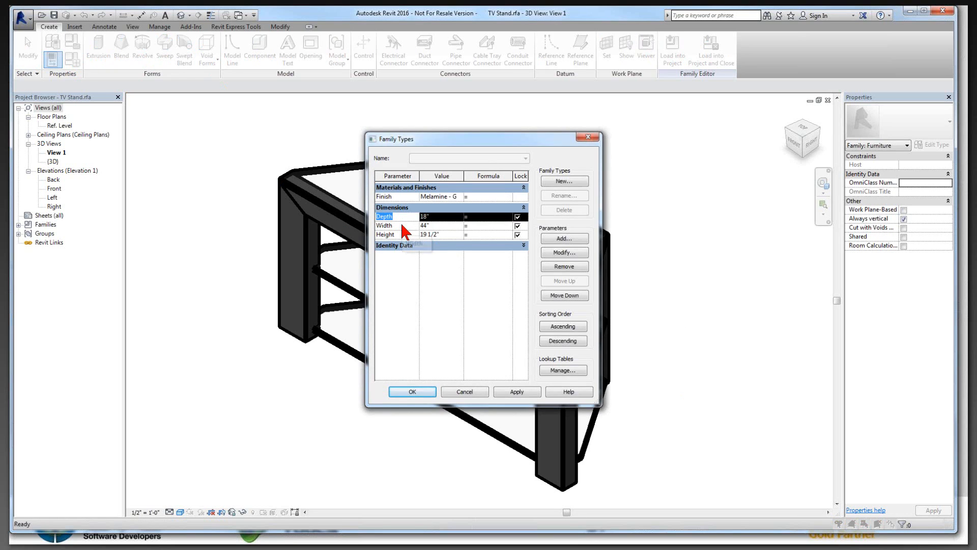
pyautogui.click(401, 234)
pyautogui.click(400, 219)
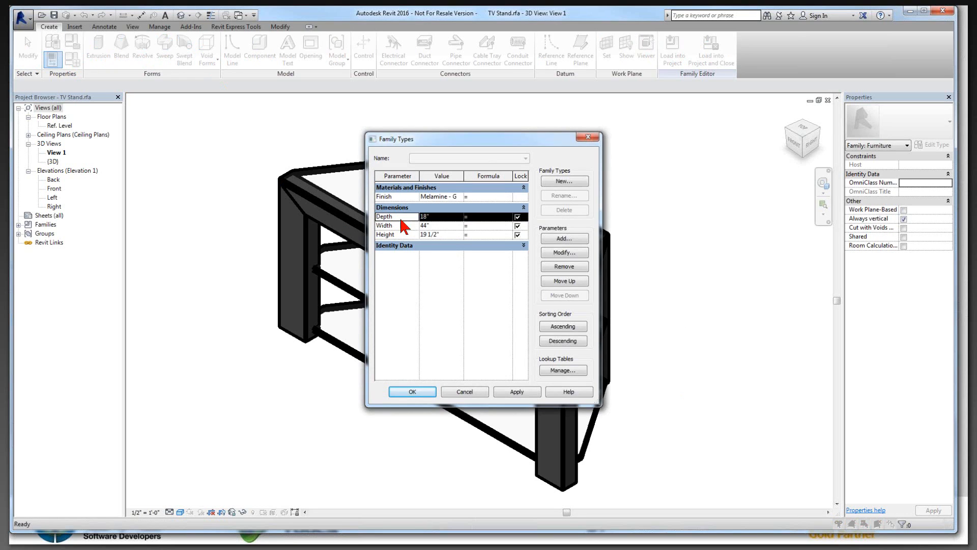
pyautogui.click(402, 233)
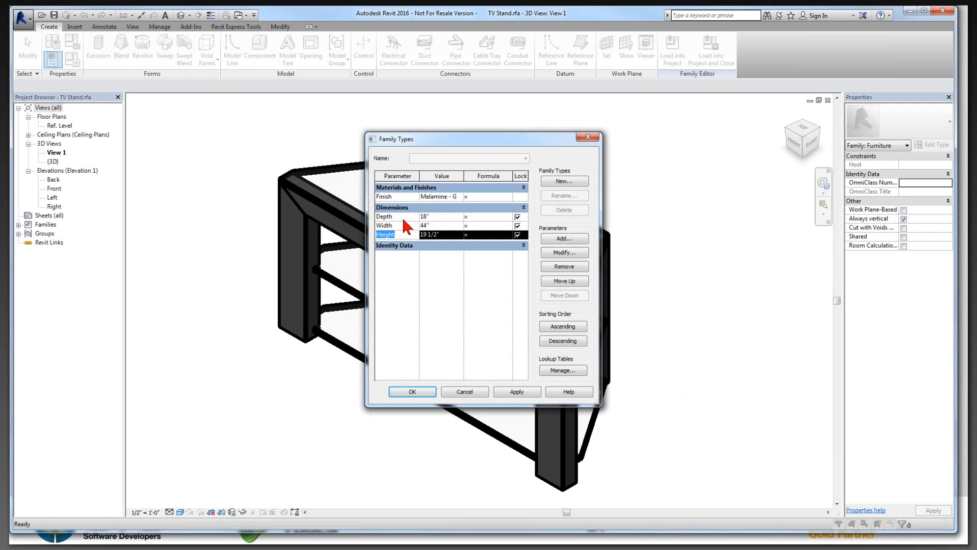
pyautogui.click(404, 197)
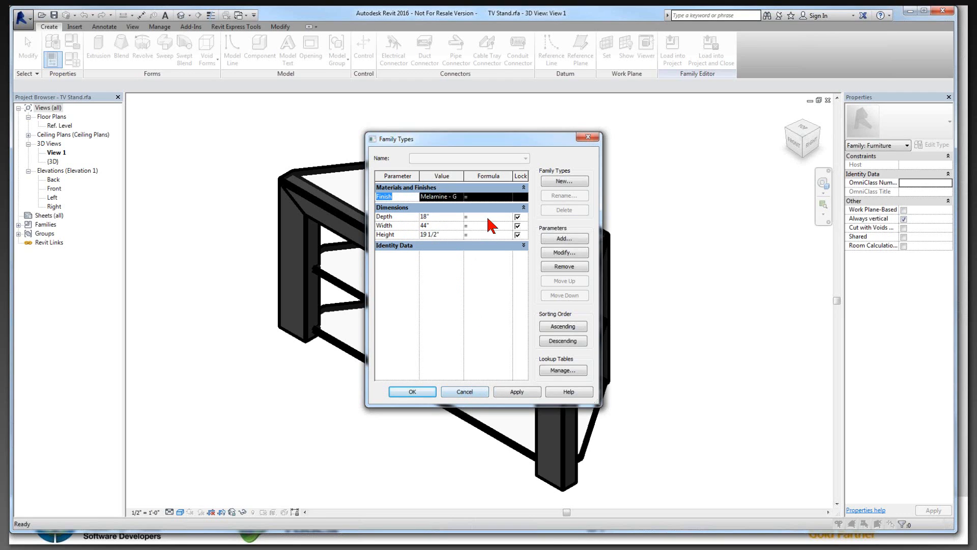
pyautogui.click(463, 392)
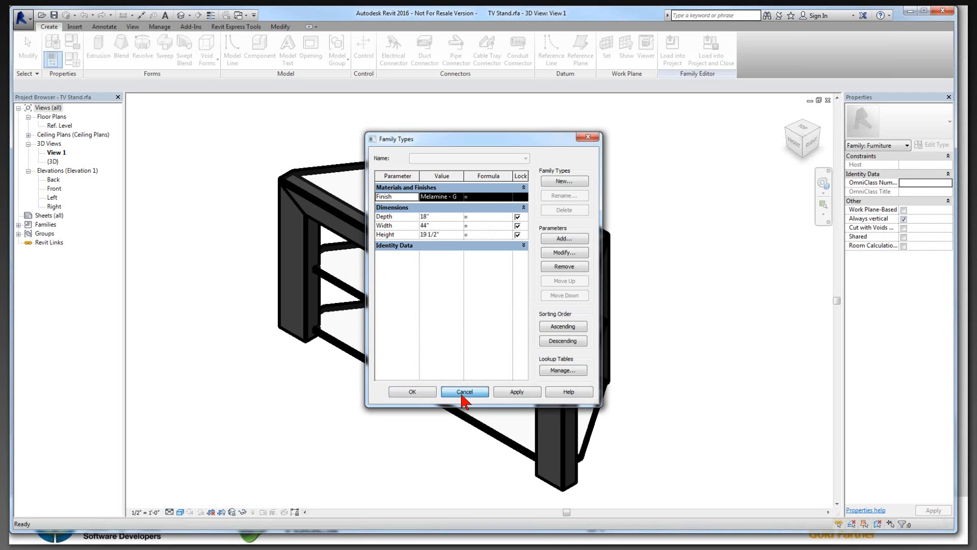
# Step: Start the Family Processor for the open family and bring up its material-change settings
pyautogui.click(243, 28)
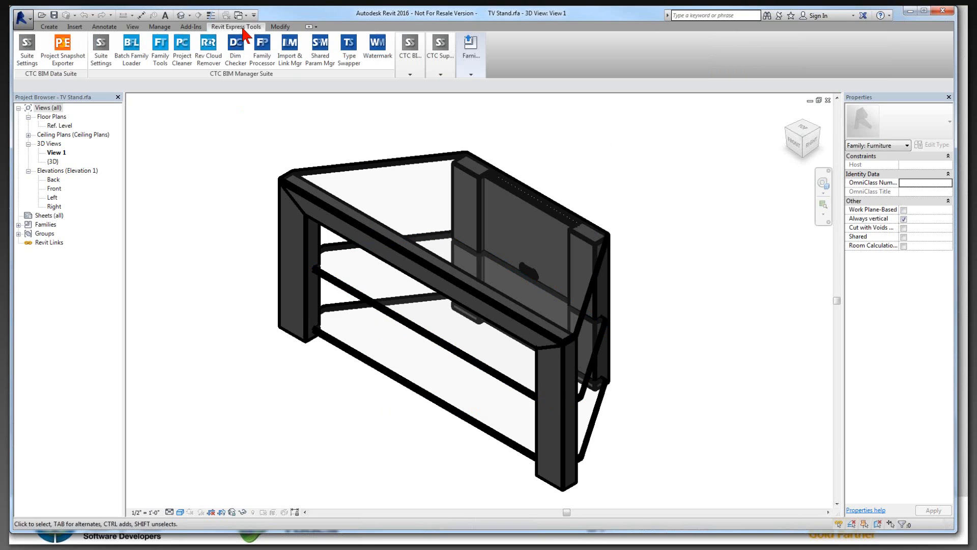
pyautogui.click(269, 70)
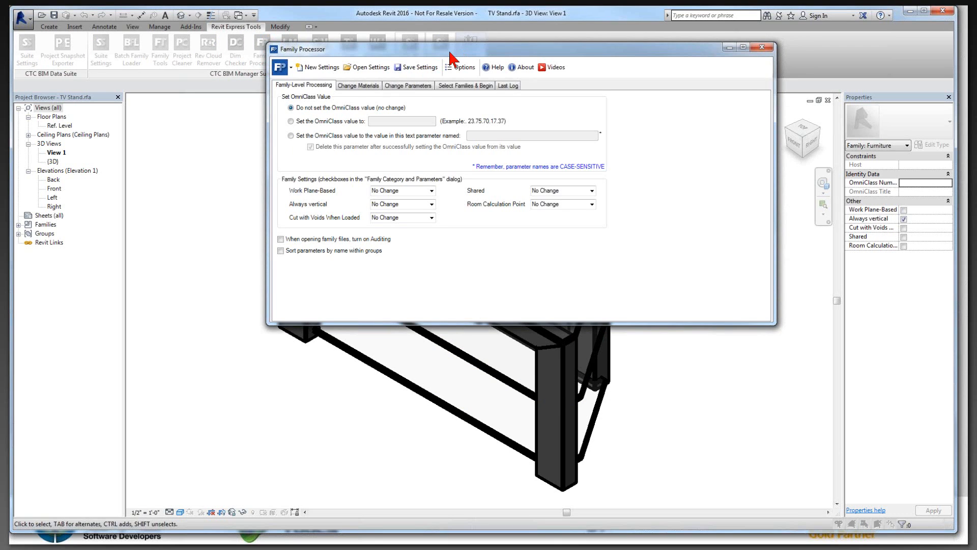
pyautogui.moveTo(449, 52); pyautogui.dragTo(380, 58)
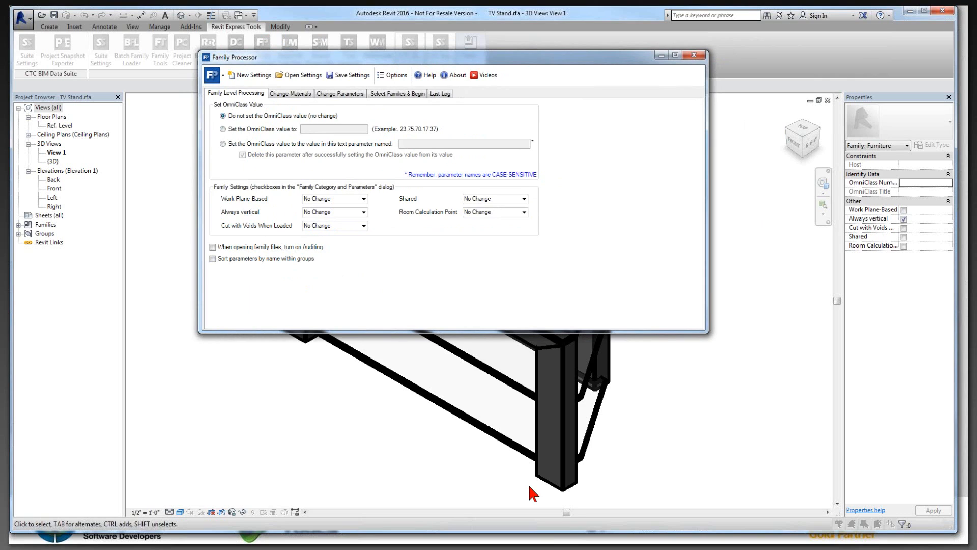
pyautogui.click(236, 258)
pyautogui.click(306, 93)
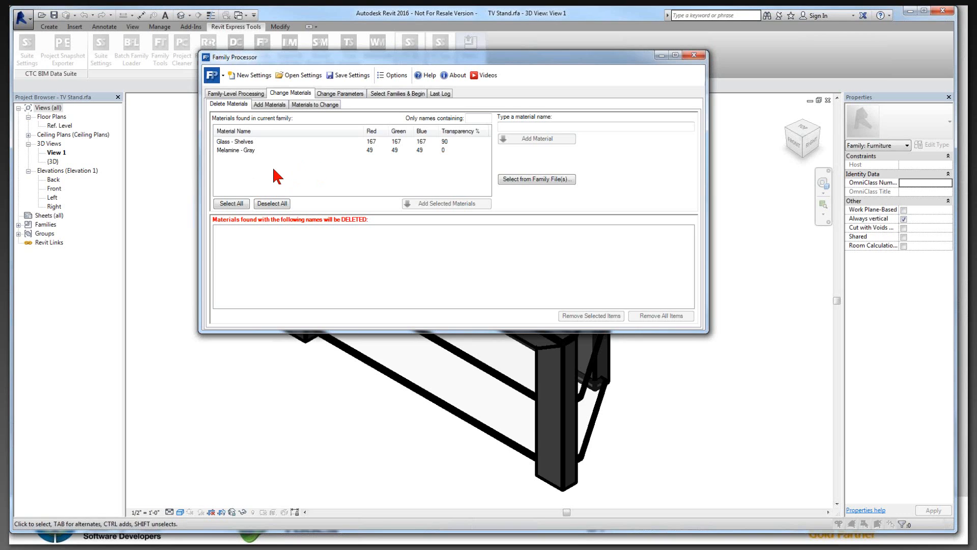
# Step: Examine the Family Processor option listing default materials for automatic deletion, then close the options
pyautogui.click(396, 76)
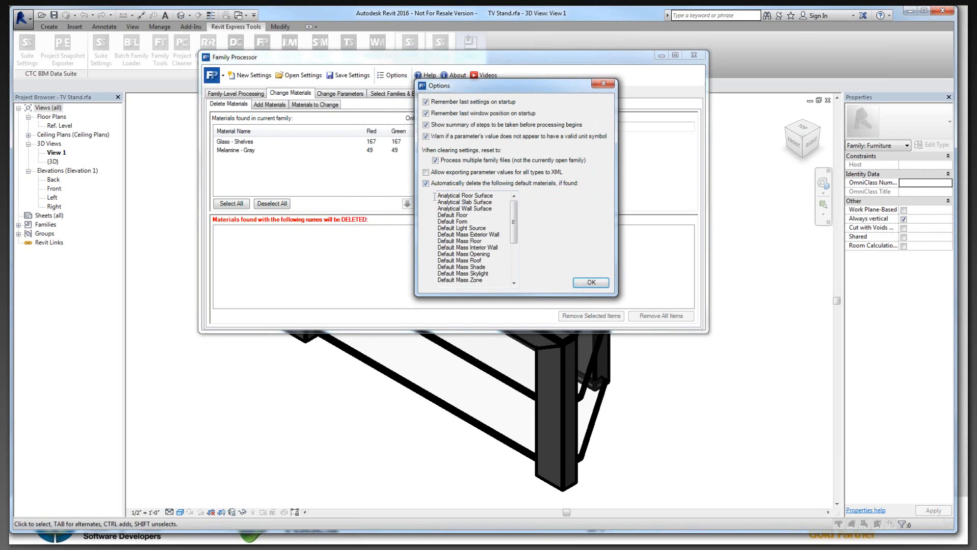
pyautogui.moveTo(435, 196); pyautogui.dragTo(495, 281)
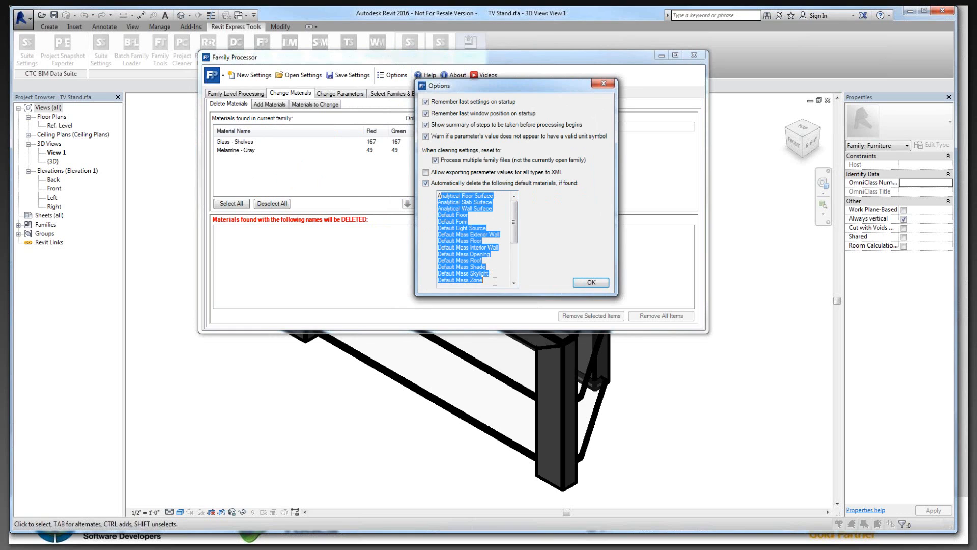
pyautogui.click(483, 260)
pyautogui.moveTo(514, 223); pyautogui.dragTo(517, 260)
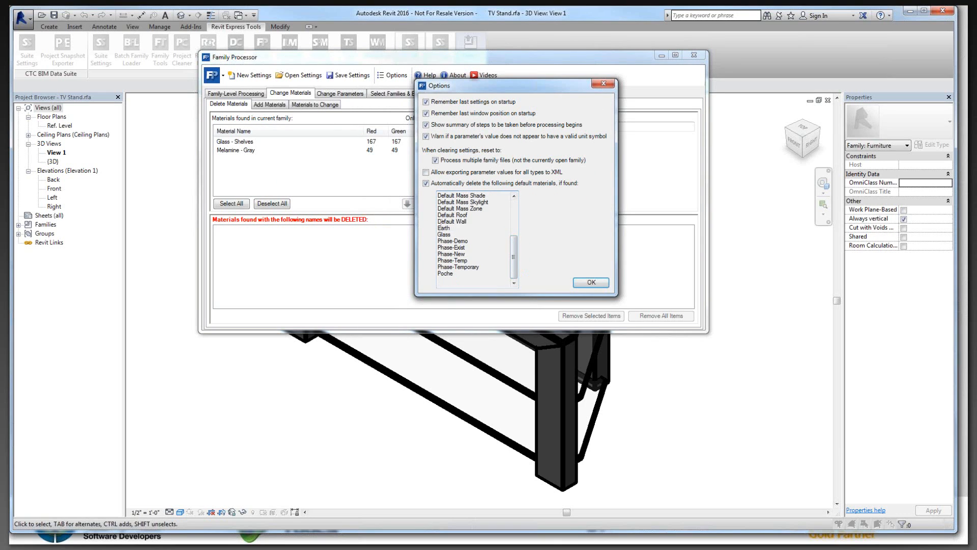
pyautogui.moveTo(446, 222); pyautogui.dragTo(453, 254)
pyautogui.moveTo(466, 242); pyautogui.dragTo(453, 267)
pyautogui.click(453, 275)
pyautogui.moveTo(438, 216)
pyautogui.mouseDown()
pyautogui.moveTo(452, 239)
pyautogui.moveTo(466, 203)
pyautogui.moveTo(437, 234)
pyautogui.mouseUp()
pyautogui.click(463, 228)
pyautogui.scroll(4, 488, 277)
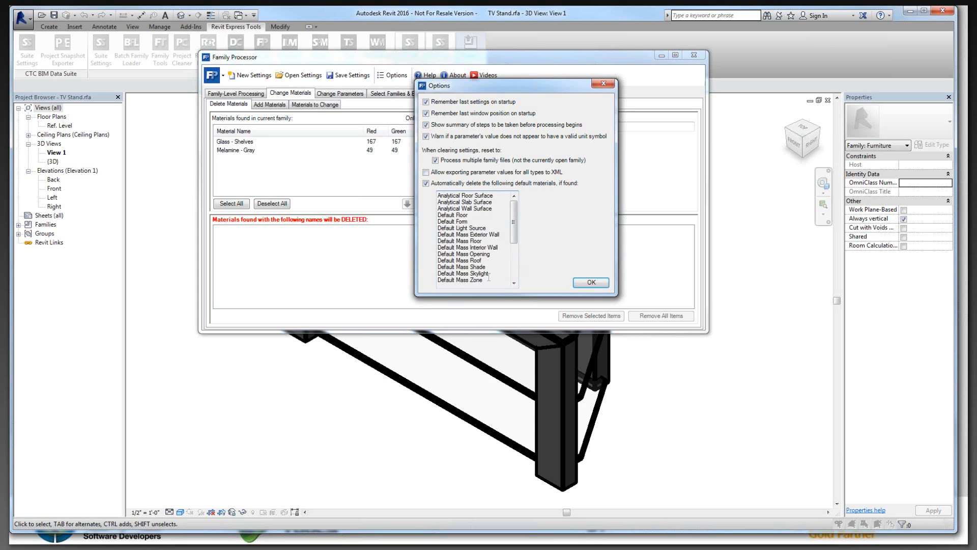
pyautogui.scroll(-4, 488, 224)
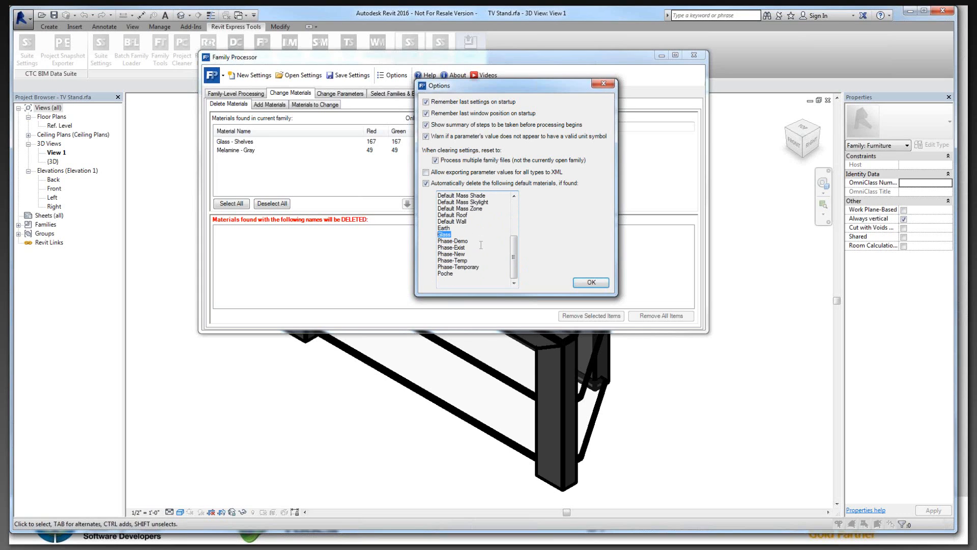
pyautogui.scroll(2, 480, 244)
pyautogui.scroll(1, 481, 253)
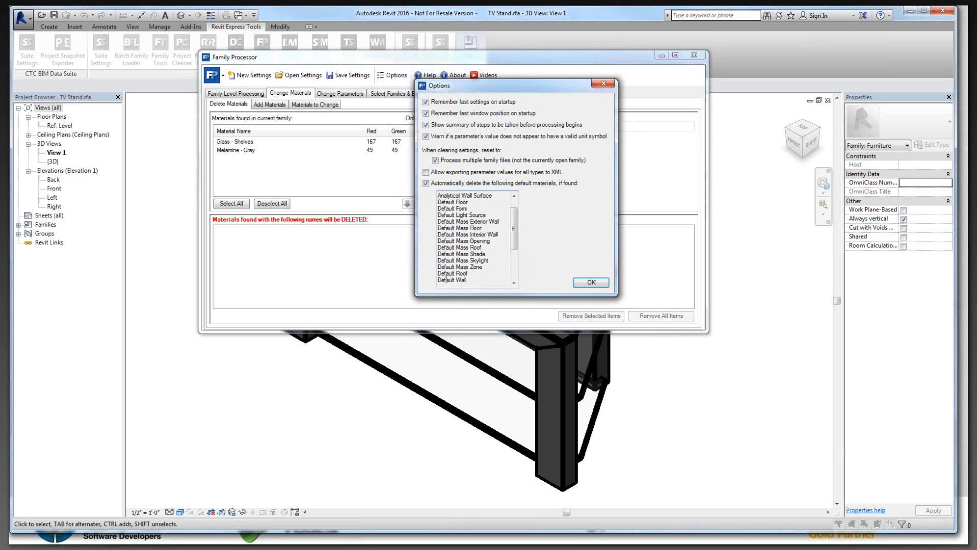
pyautogui.moveTo(438, 280); pyautogui.dragTo(467, 273)
pyautogui.click(579, 285)
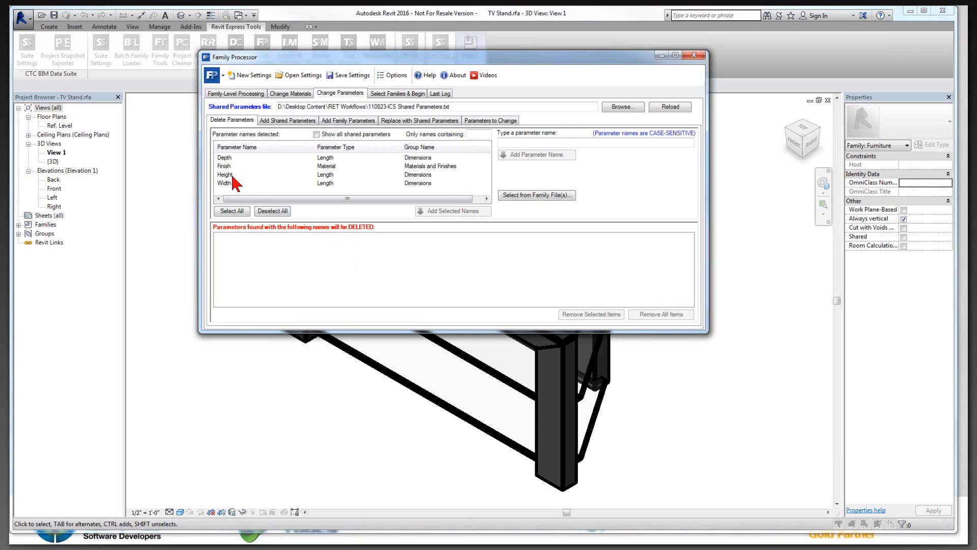
# Step: Compare the Family Processor settings for adding shared parameters with those for adding family parameters
pyautogui.click(288, 120)
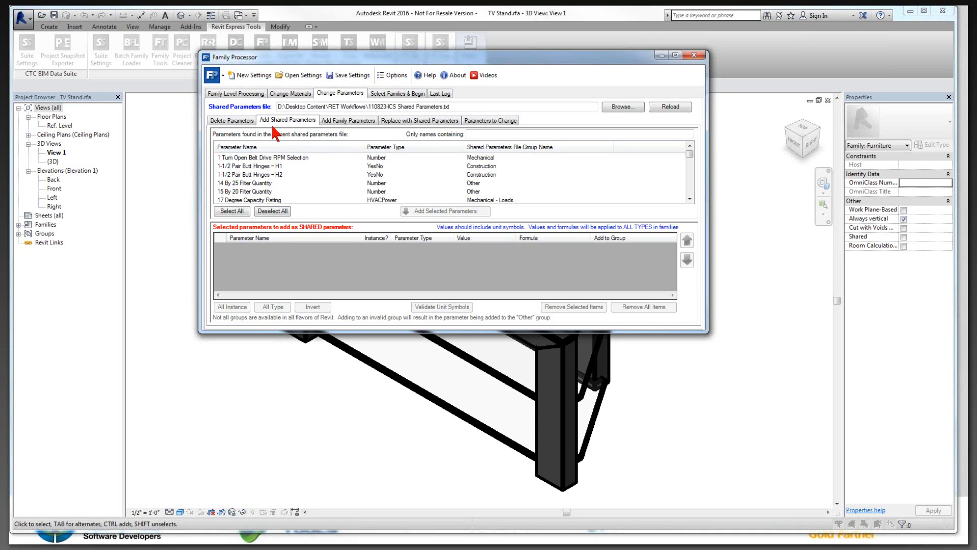
pyautogui.click(339, 122)
pyautogui.click(301, 122)
pyautogui.click(338, 122)
pyautogui.click(305, 120)
pyautogui.click(328, 120)
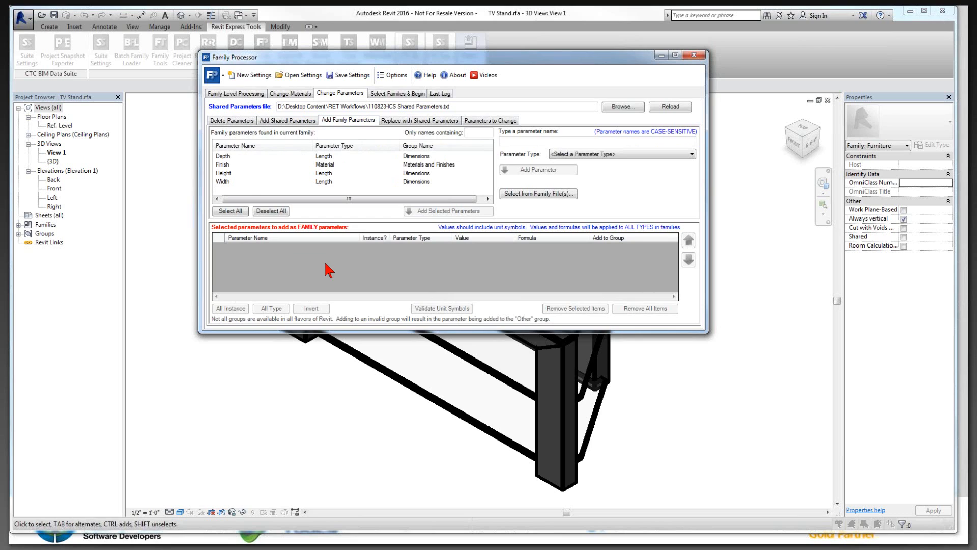
# Step: Add the Depth, Finish, Height and Width parameters to the list for replacement with shared parameters
pyautogui.click(417, 121)
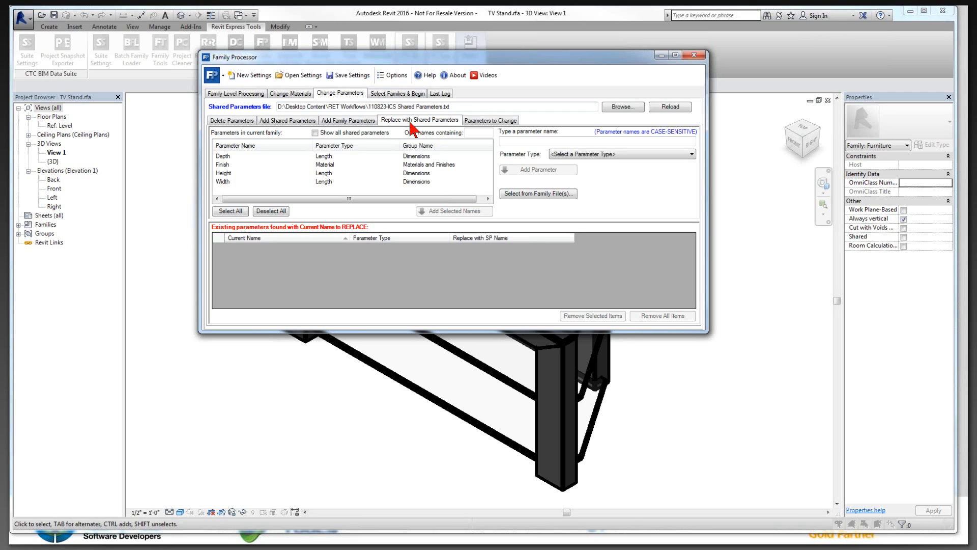
pyautogui.click(224, 157)
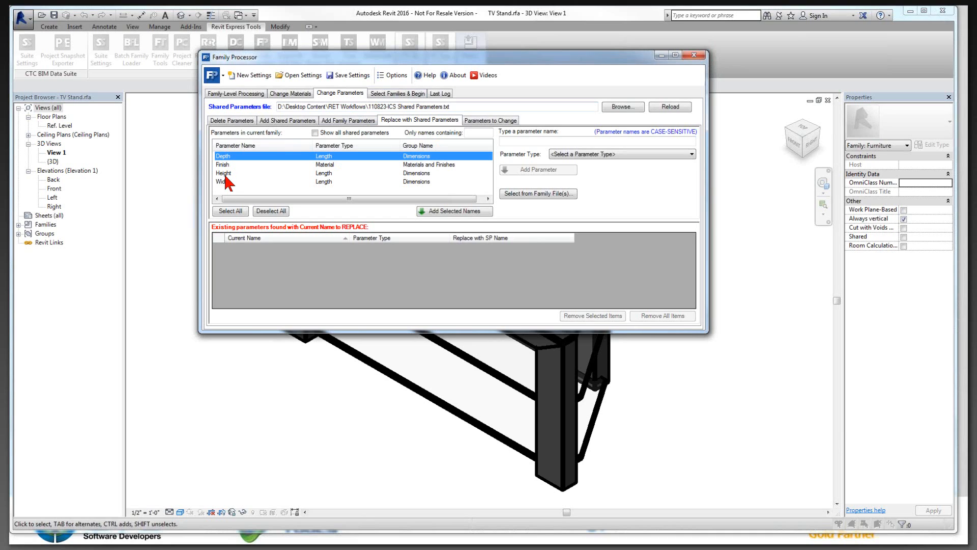
pyautogui.click(234, 211)
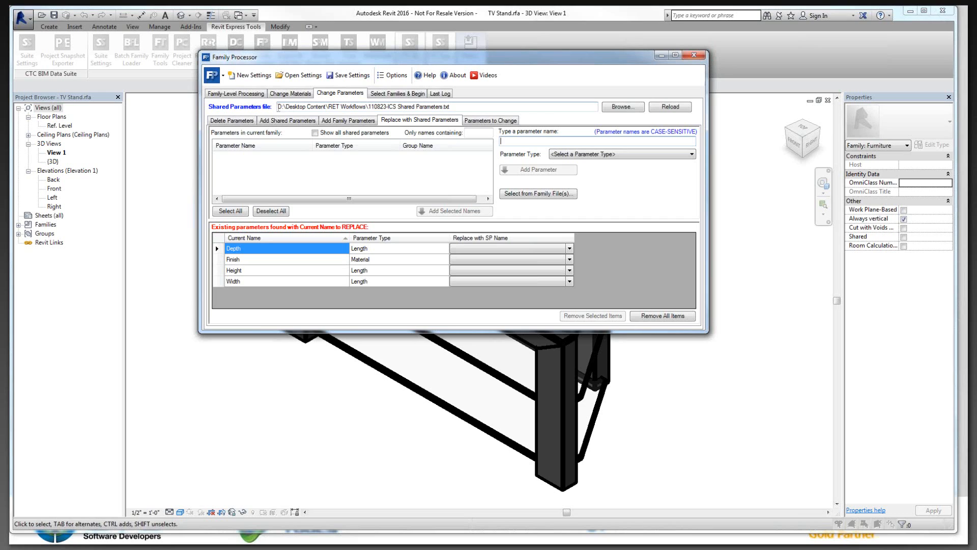
pyautogui.moveTo(278, 107); pyautogui.dragTo(457, 107)
pyautogui.click(457, 106)
# Step: Set the shared parameter Depth as the replacement for the family's Depth parameter
pyautogui.click(510, 248)
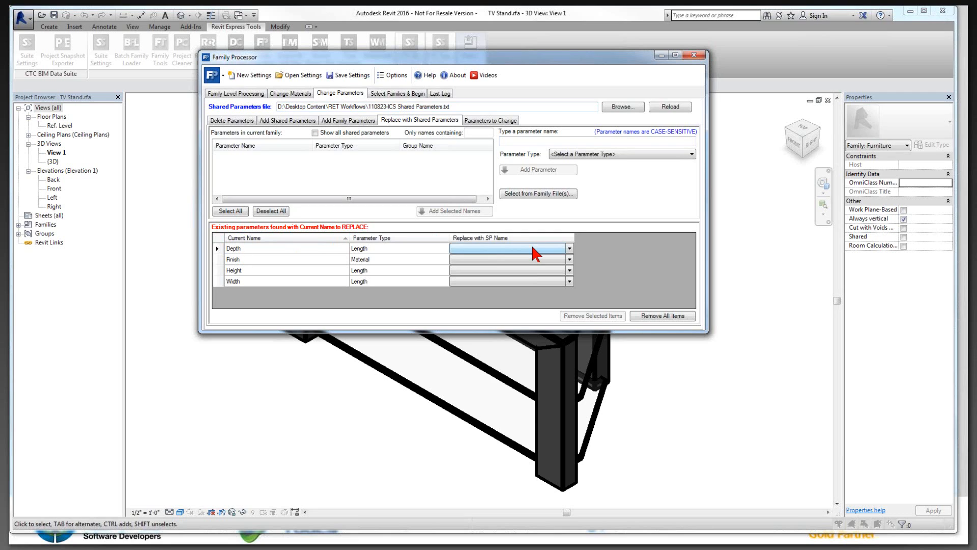
pyautogui.click(566, 248)
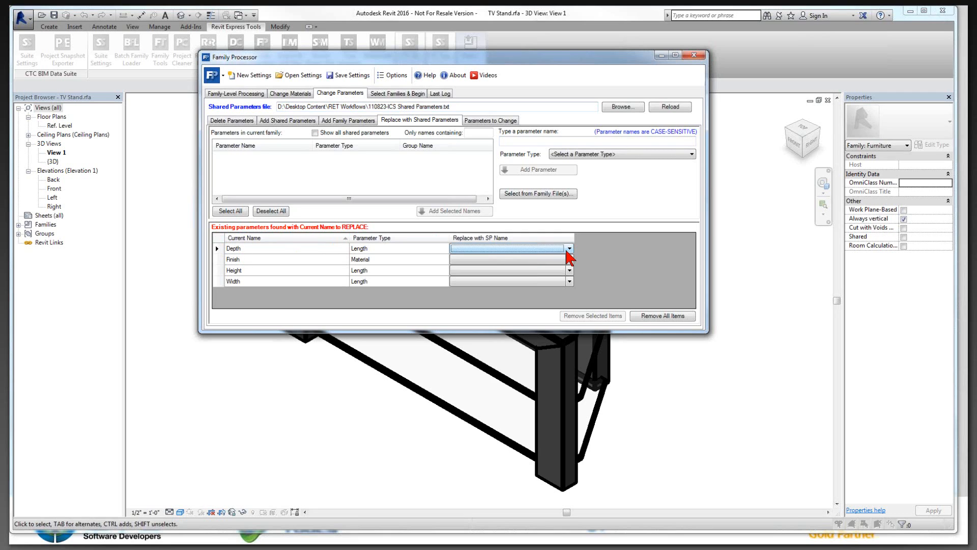
pyautogui.click(568, 249)
pyautogui.press('f')
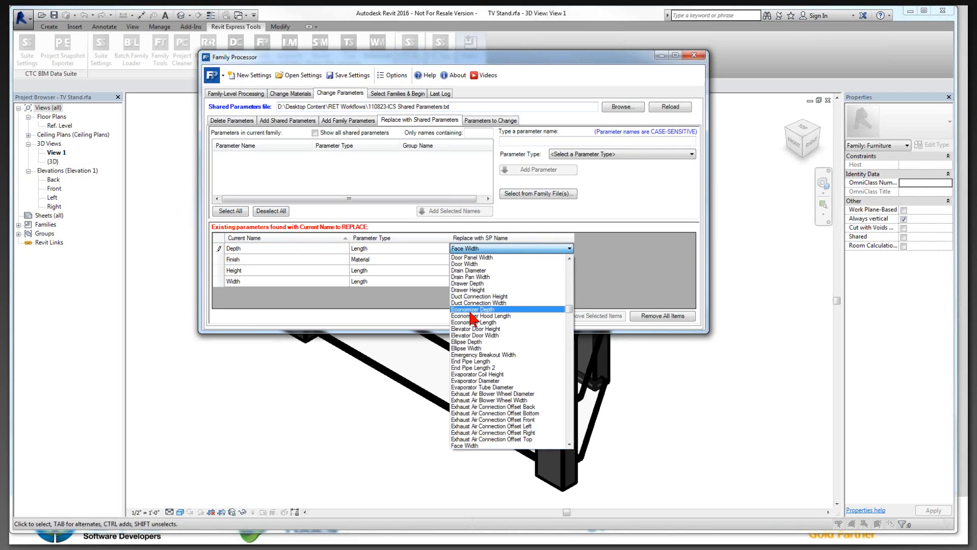
pyautogui.scroll(6, 472, 318)
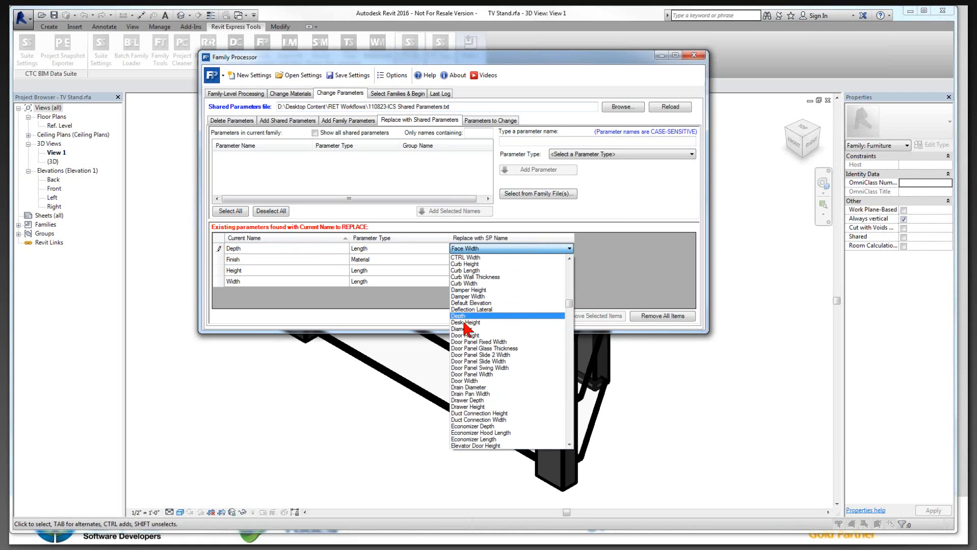
pyautogui.click(465, 316)
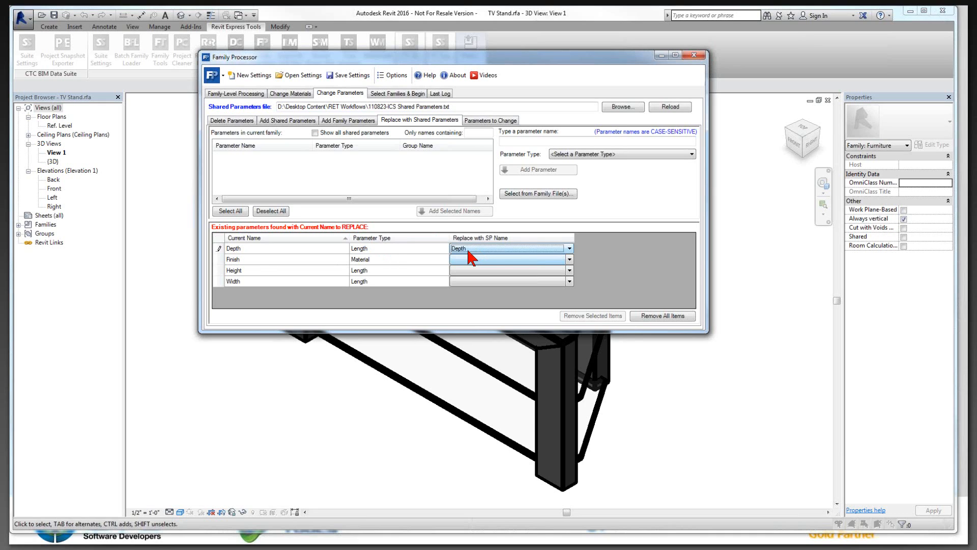
pyautogui.click(485, 250)
pyautogui.click(485, 249)
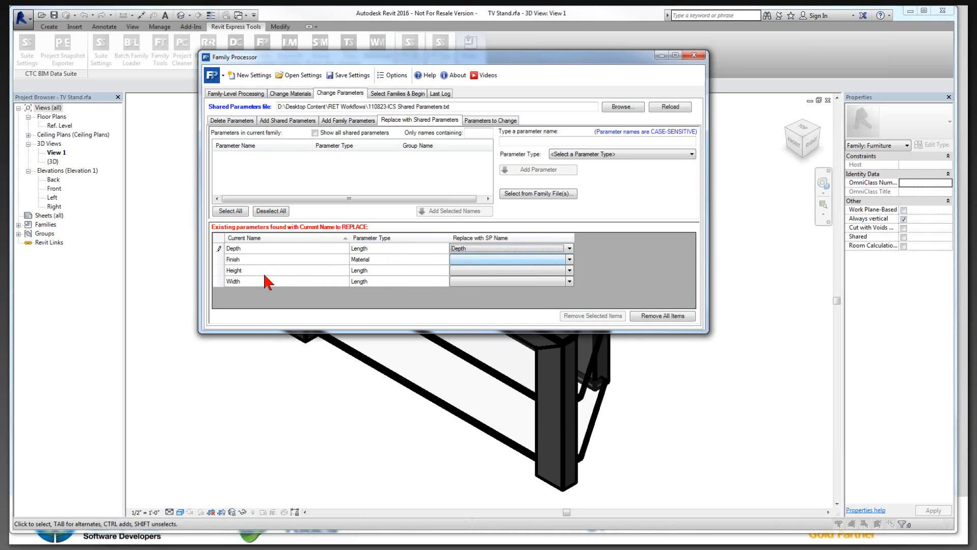
# Step: Set the shared parameter Height as the replacement for the family's Height parameter
pyautogui.click(504, 270)
pyautogui.click(569, 270)
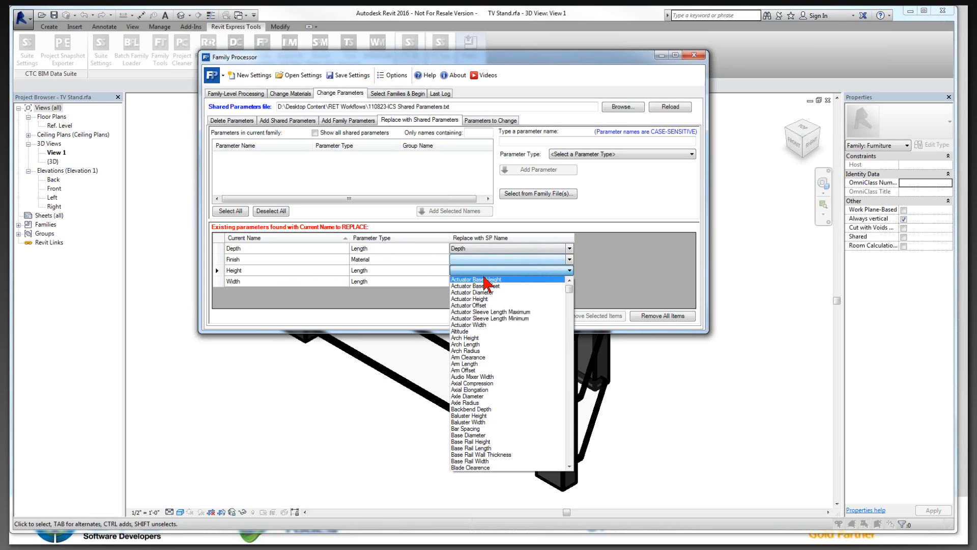
pyautogui.press('i')
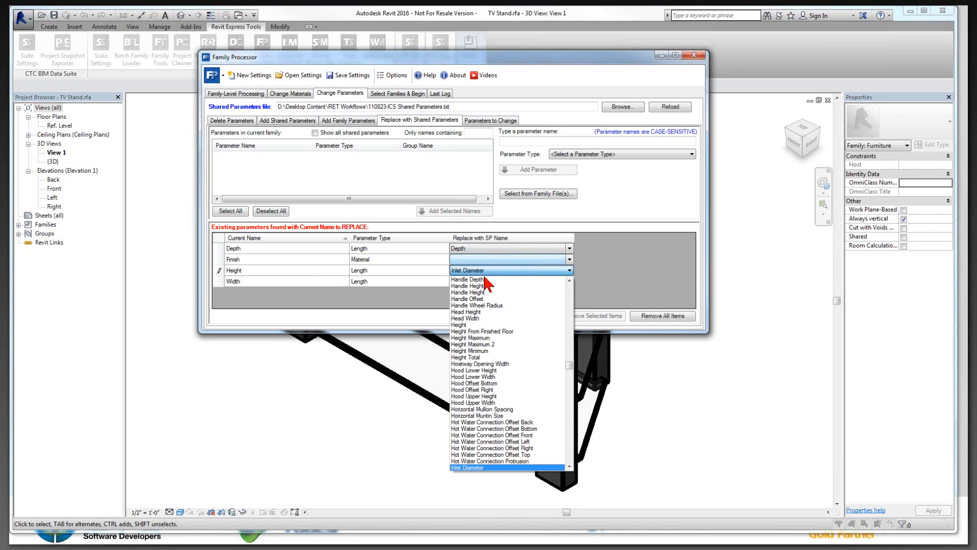
pyautogui.click(462, 325)
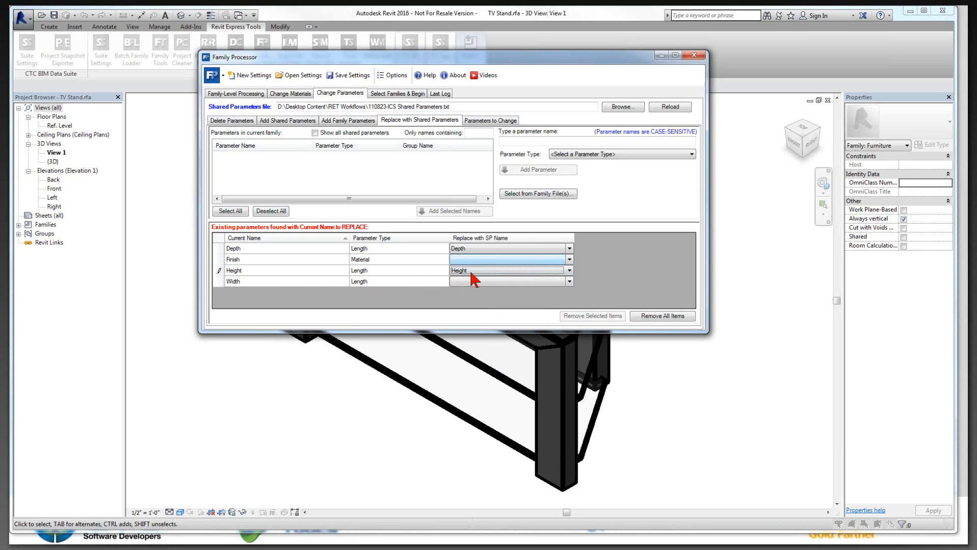
pyautogui.click(277, 249)
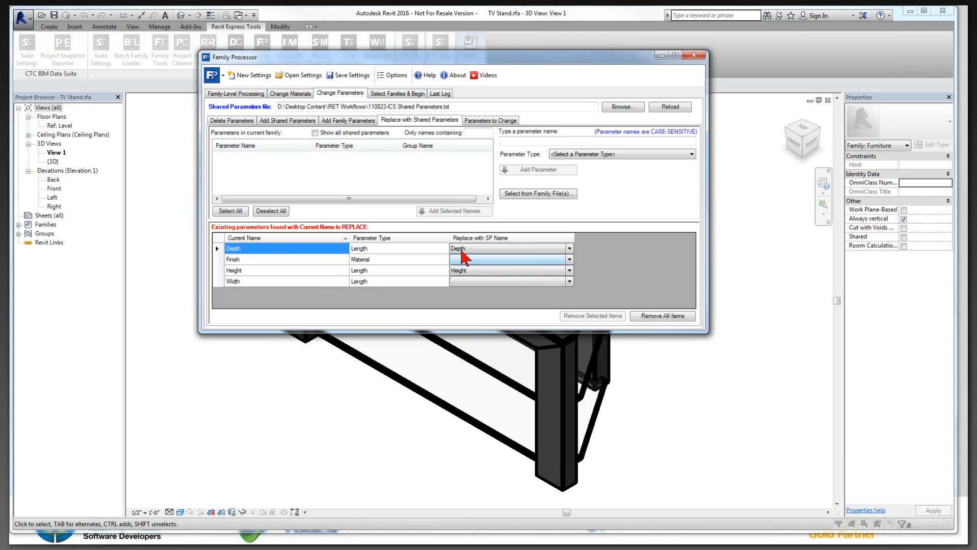
pyautogui.click(476, 281)
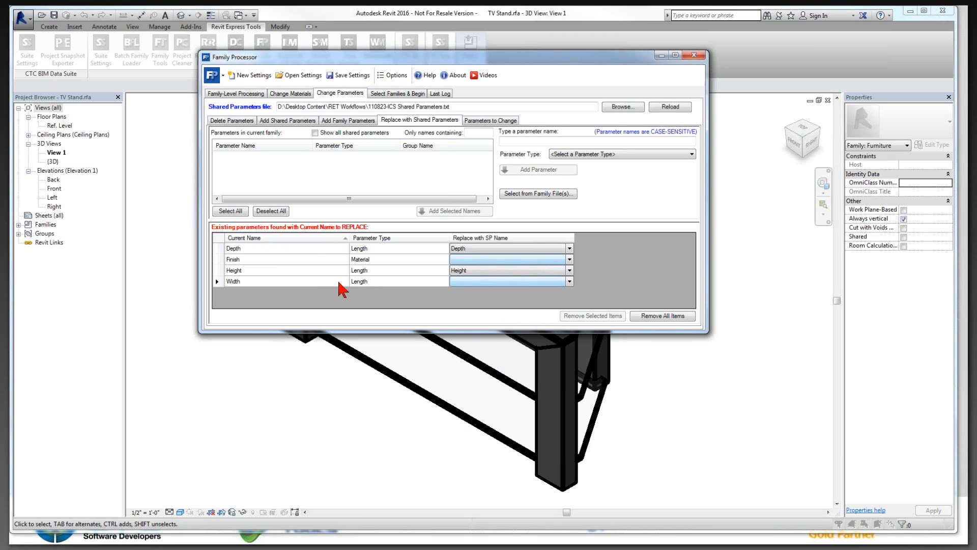
pyautogui.click(570, 282)
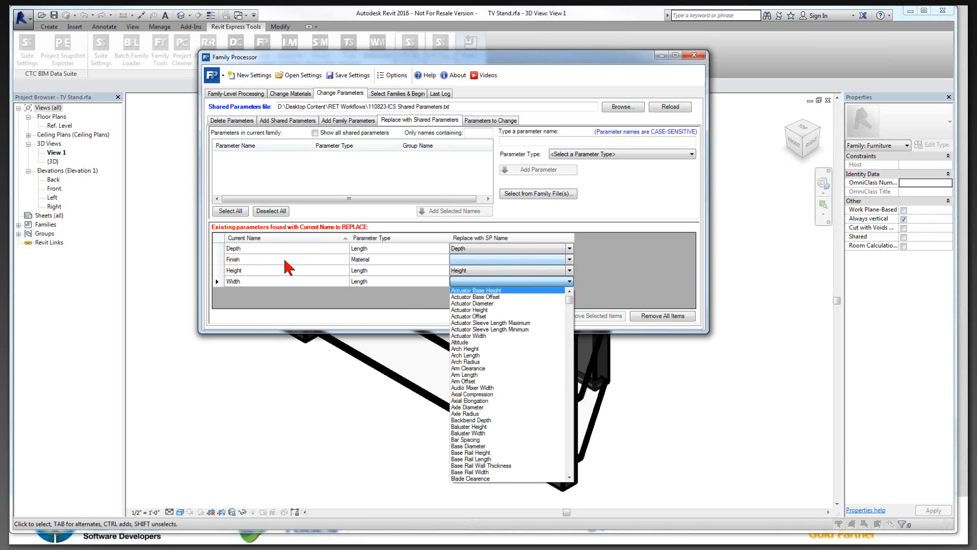
pyautogui.click(482, 265)
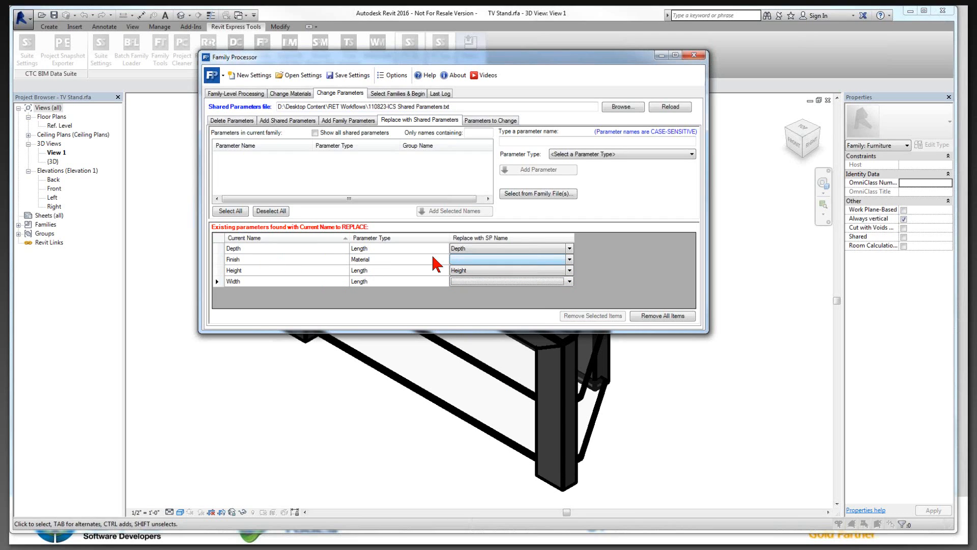
# Step: Set the shared parameter Finish as the replacement for the family's Finish parameter
pyautogui.click(569, 259)
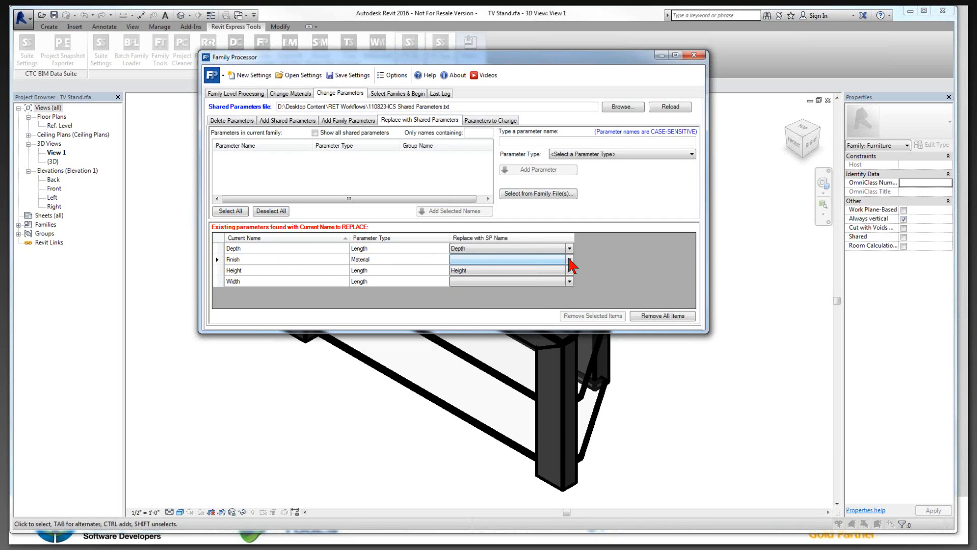
pyautogui.click(569, 259)
pyautogui.press('g')
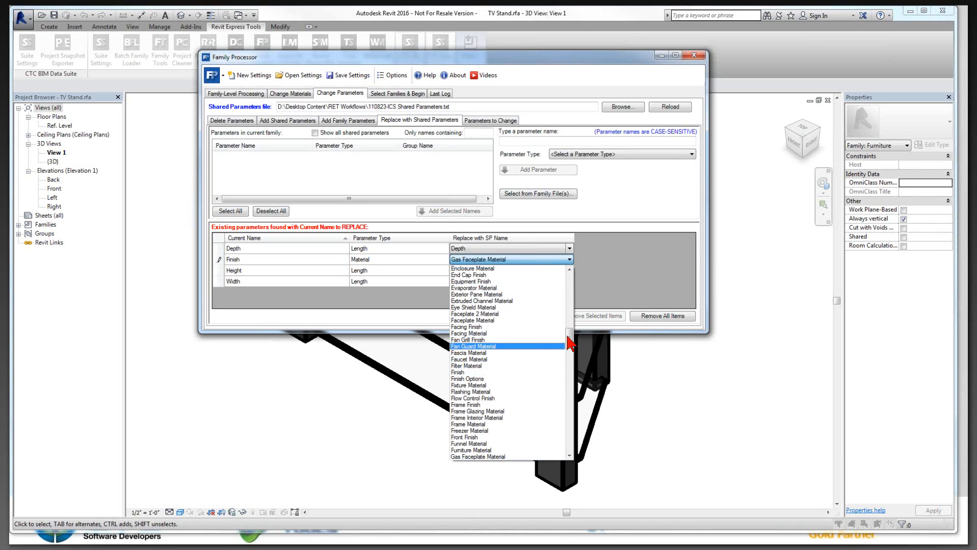
pyautogui.moveTo(569, 339); pyautogui.dragTo(569, 273)
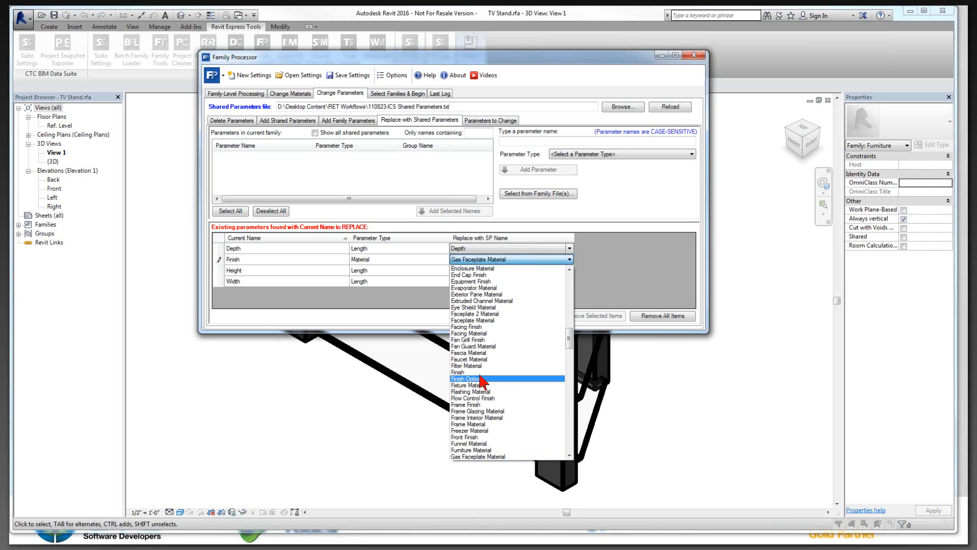
pyautogui.click(484, 380)
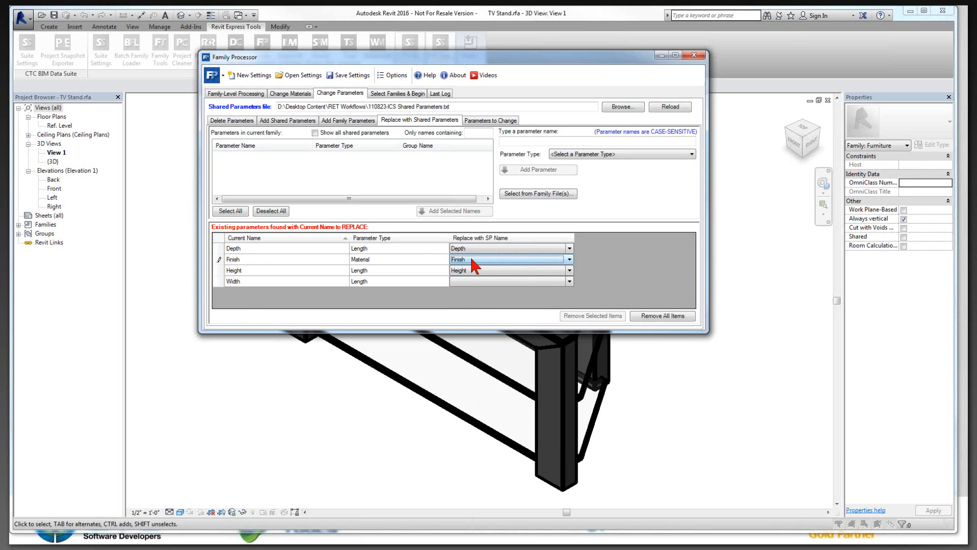
# Step: Set the shared parameter Width as the replacement for the family's Width parameter
pyautogui.click(569, 281)
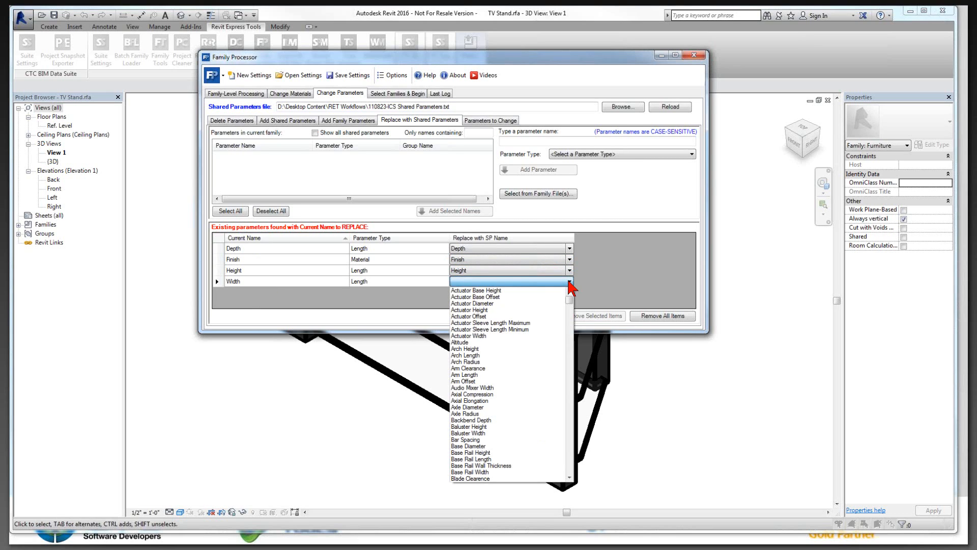
pyautogui.moveTo(569, 300); pyautogui.dragTo(570, 476)
pyautogui.click(465, 362)
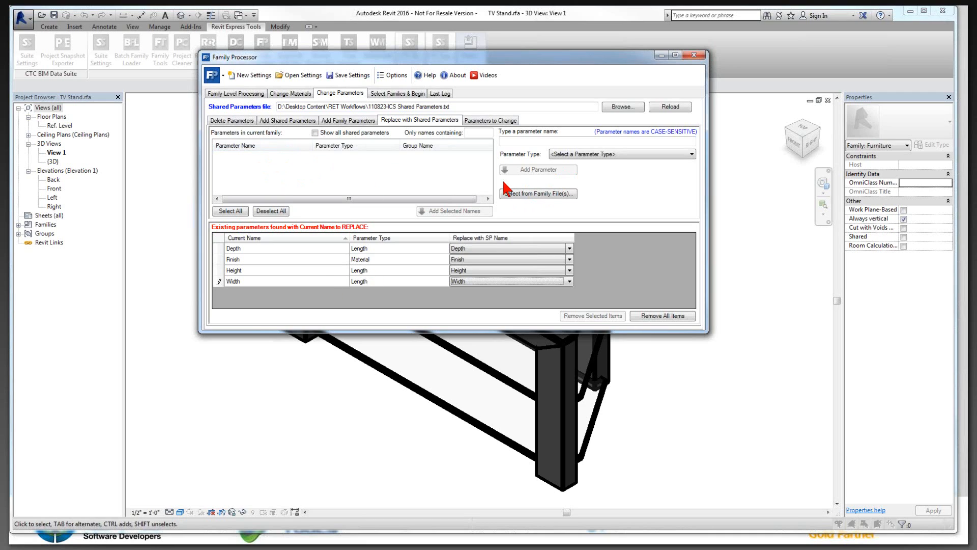
# Step: Add a parameter named Length with the parameter type Length to the replacement list
pyautogui.click(519, 142)
pyautogui.write('Length')
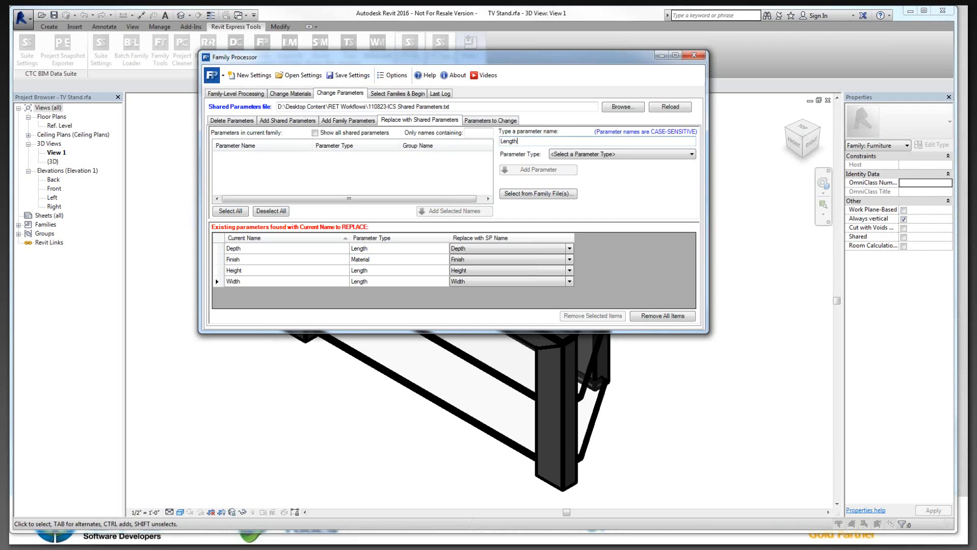
pyautogui.doubleClick(511, 142)
pyautogui.click(607, 155)
pyautogui.scroll(-1, 618, 239)
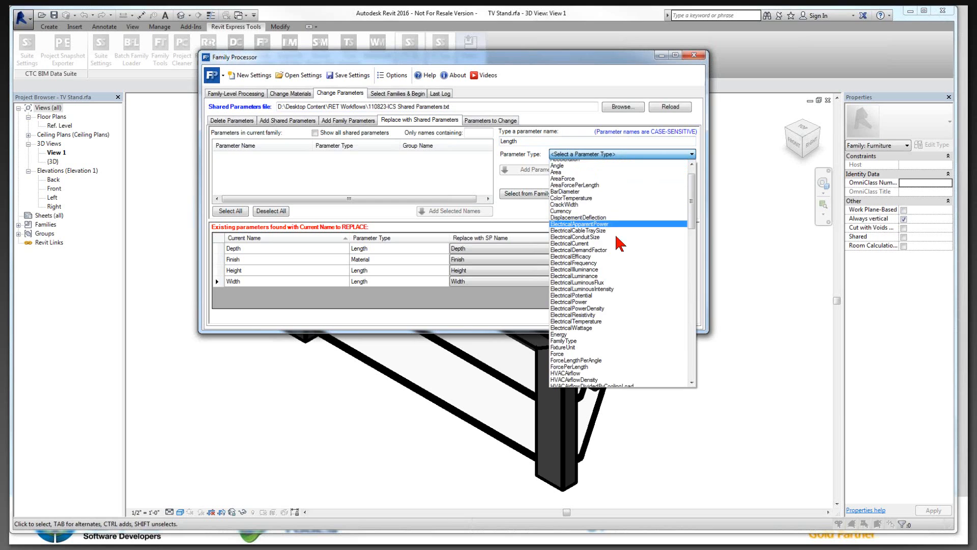
pyautogui.scroll(-7, 618, 244)
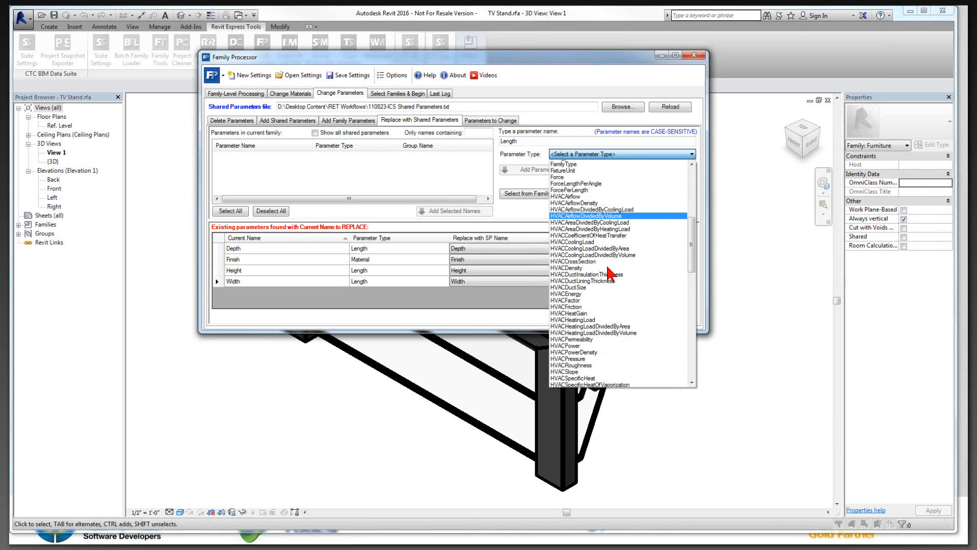
pyautogui.scroll(-14, 610, 274)
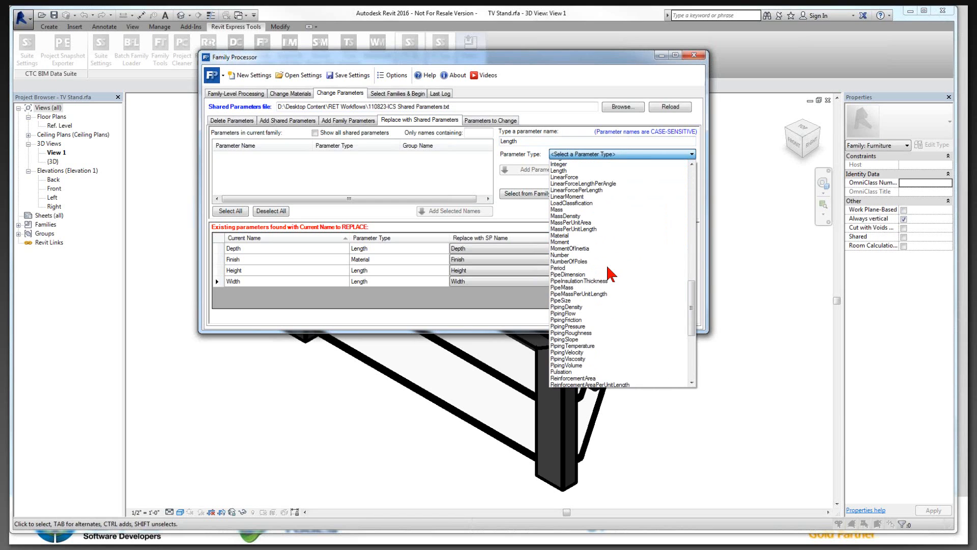
pyautogui.scroll(1, 590, 234)
pyautogui.click(572, 199)
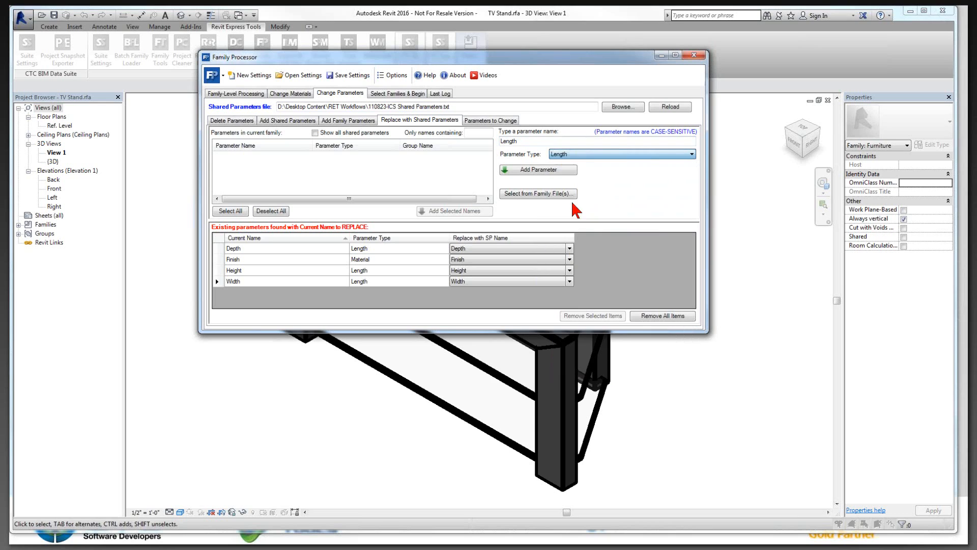
pyautogui.click(570, 173)
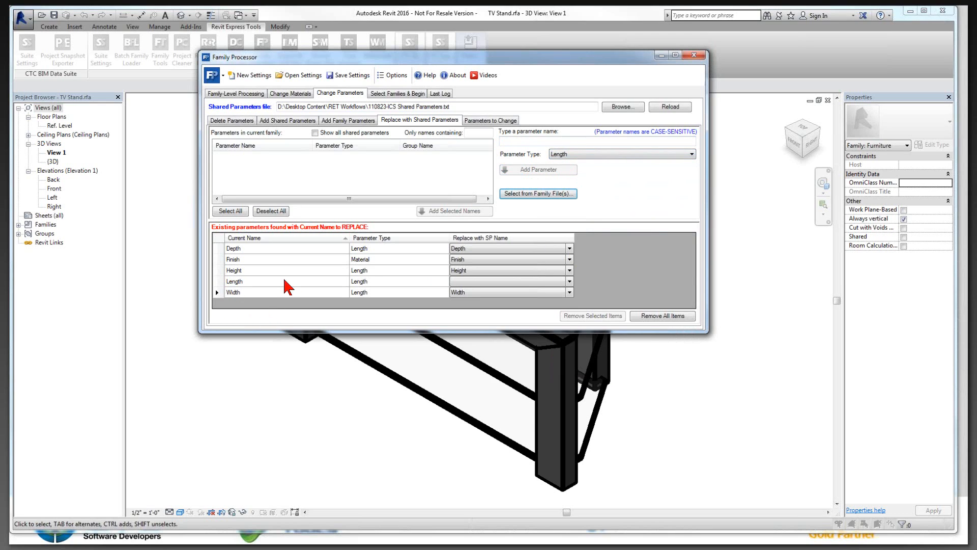
# Step: Set the shared parameter Length as the replacement for the existing Length parameter
pyautogui.click(465, 281)
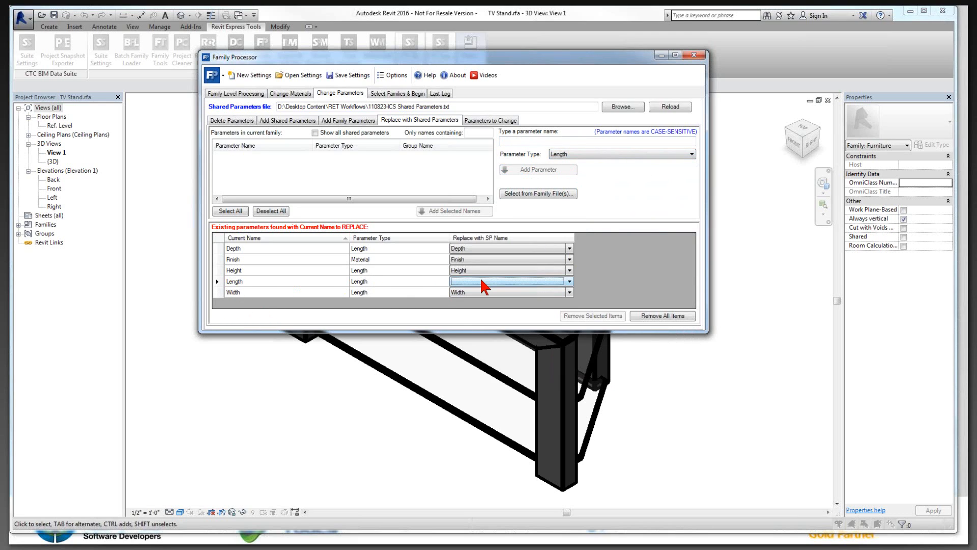
pyautogui.click(483, 283)
pyautogui.press('m')
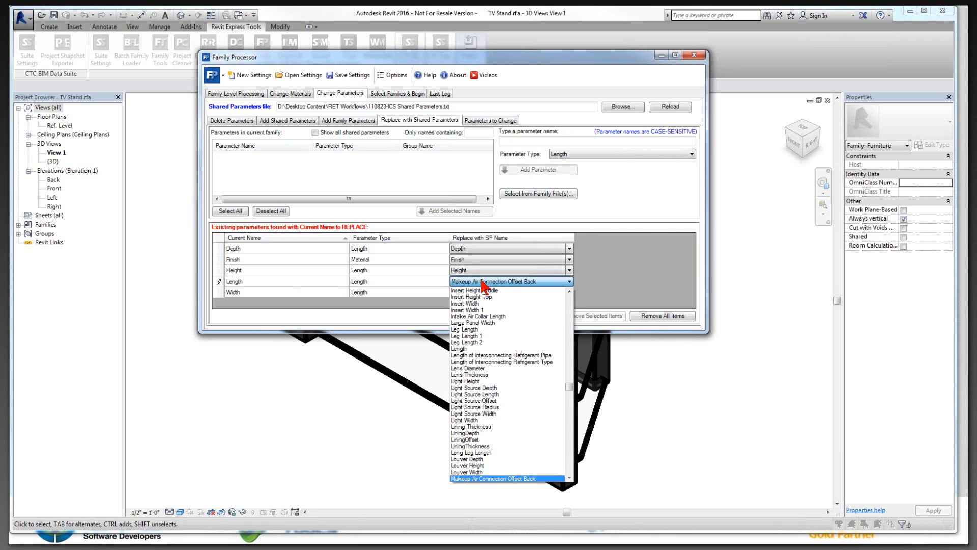
pyautogui.click(466, 349)
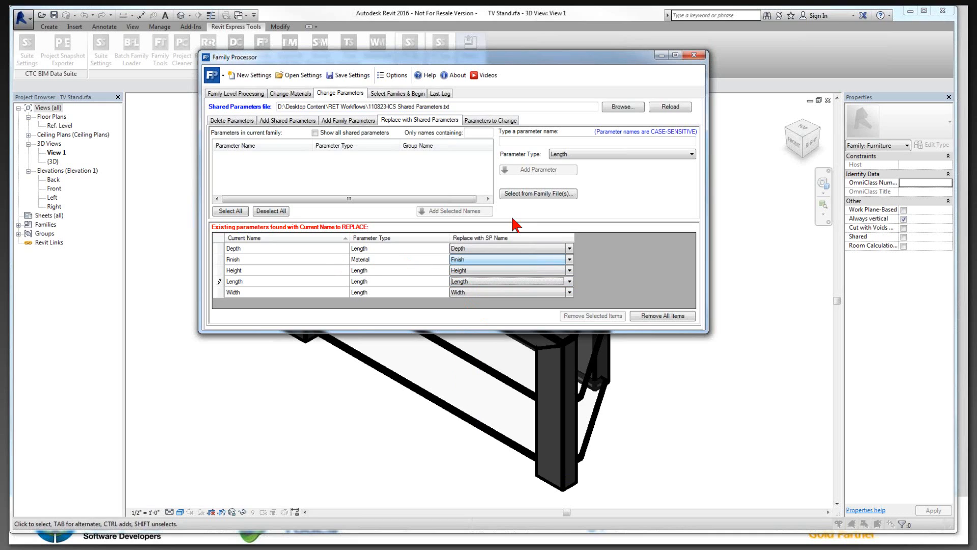
# Step: Add a parameter named Material with the parameter type Material to the replacement list
pyautogui.click(565, 143)
pyautogui.write('Material')
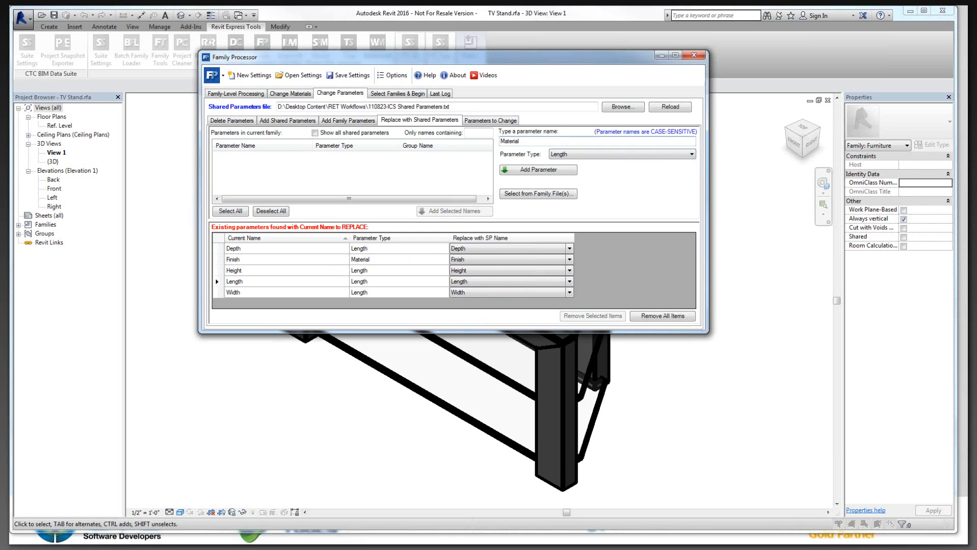
pyautogui.click(611, 154)
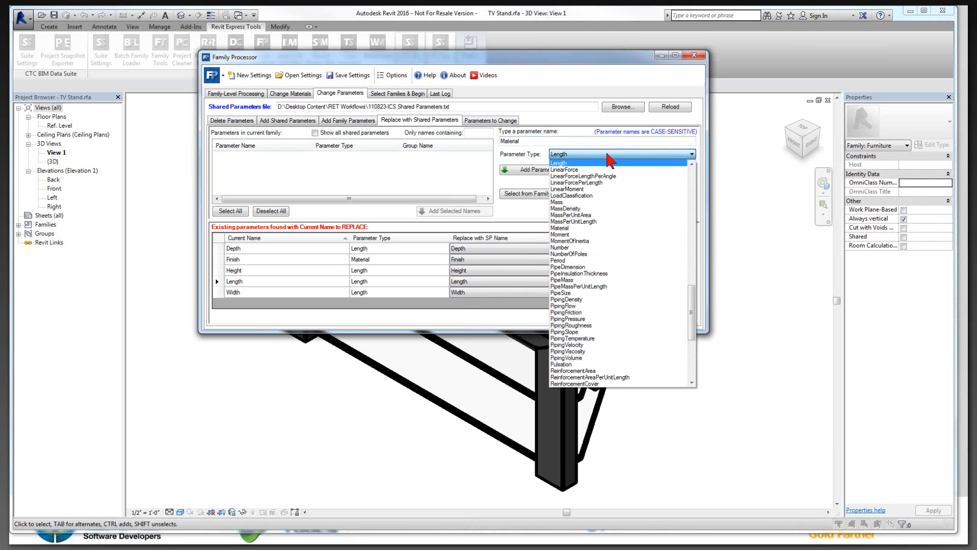
pyautogui.click(609, 227)
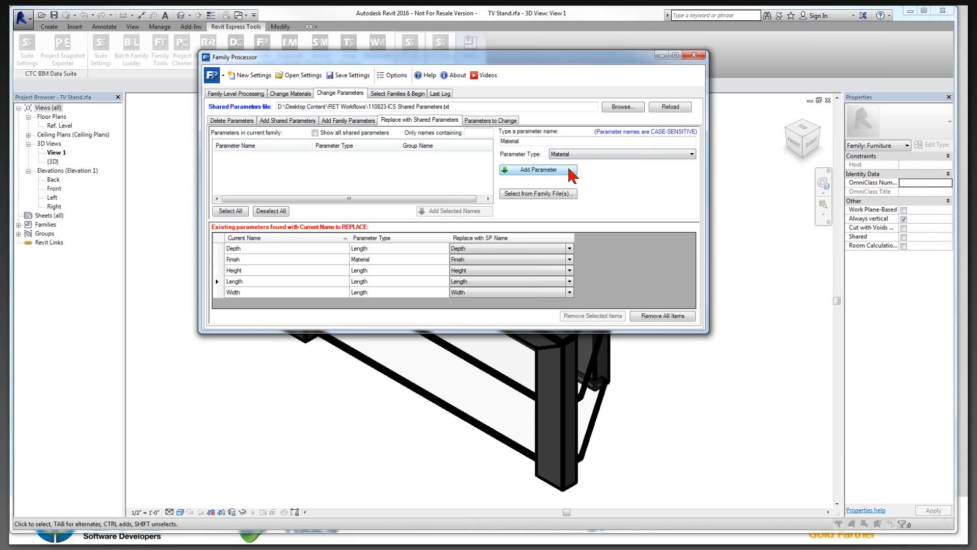
pyautogui.click(560, 169)
# Step: Set the shared parameter Material as the replacement for the existing Material parameter
pyautogui.click(570, 292)
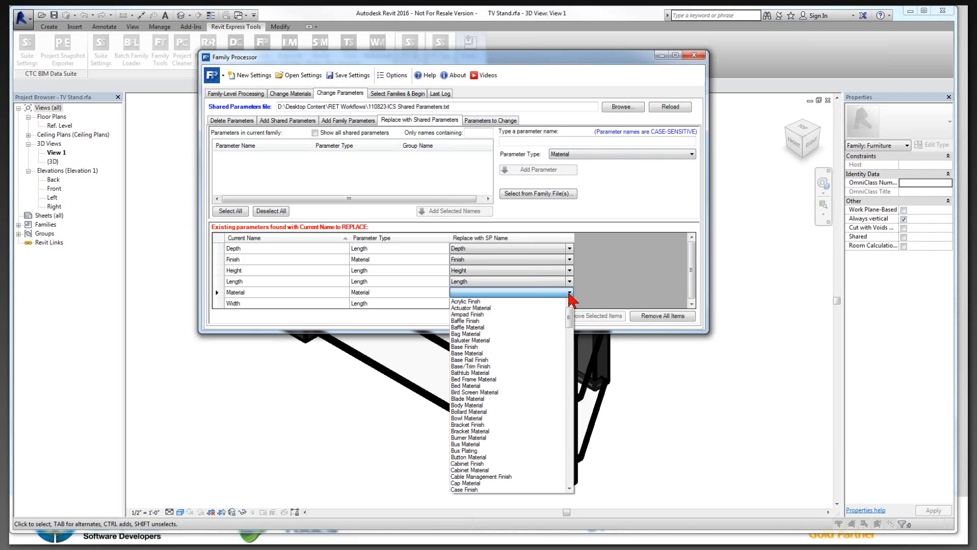
pyautogui.press('n')
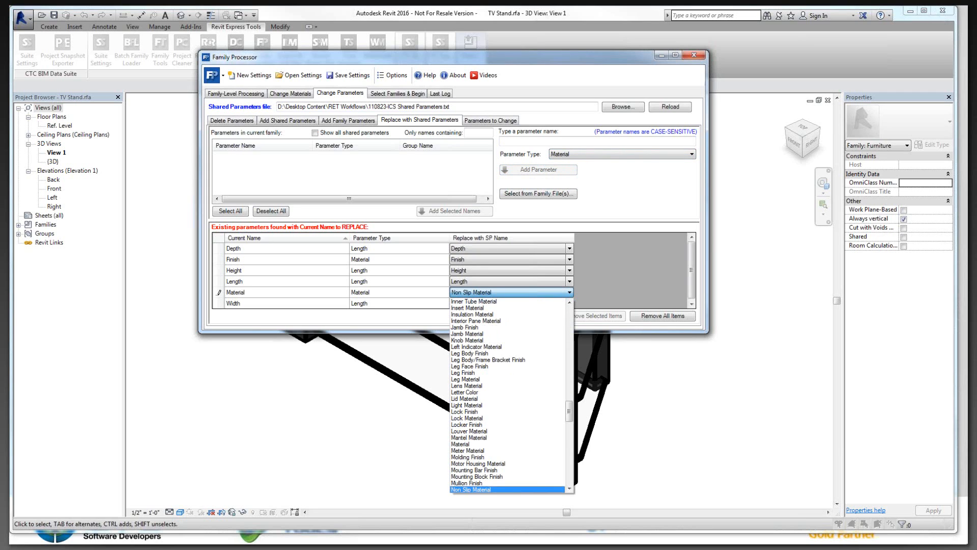
pyautogui.click(482, 445)
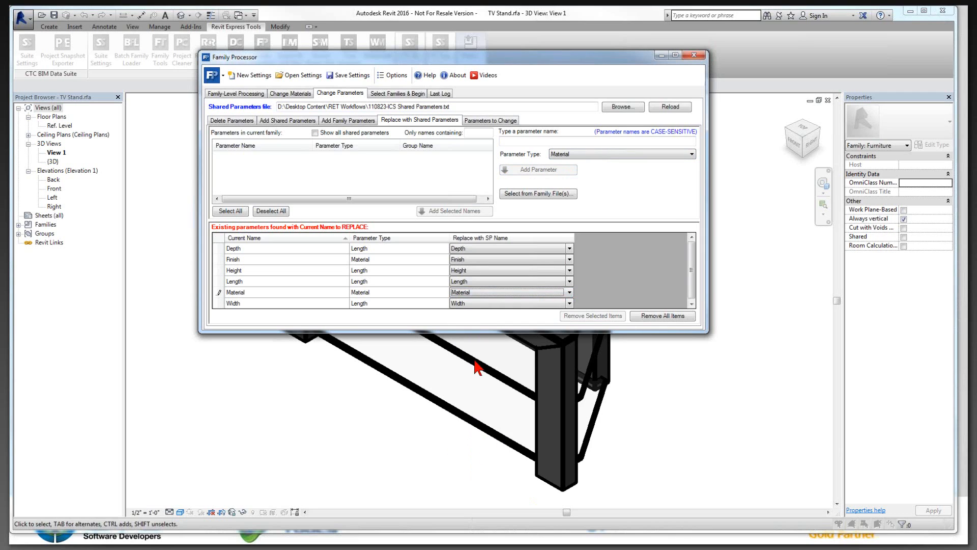
# Step: Enlarge the Family Processor window and add a parameter named Thickness with the parameter type Length to the replacement list
pyautogui.moveTo(516, 329); pyautogui.dragTo(515, 376)
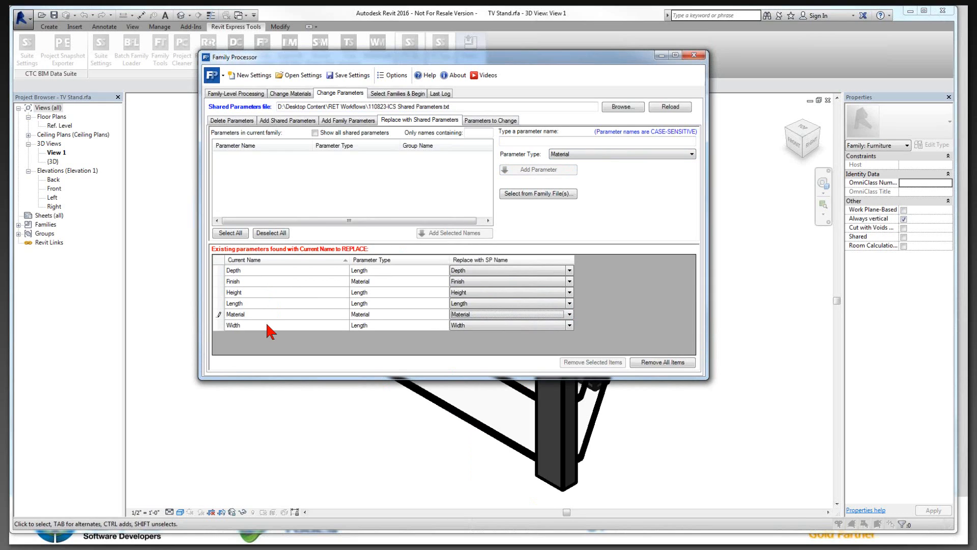
pyautogui.click(518, 140)
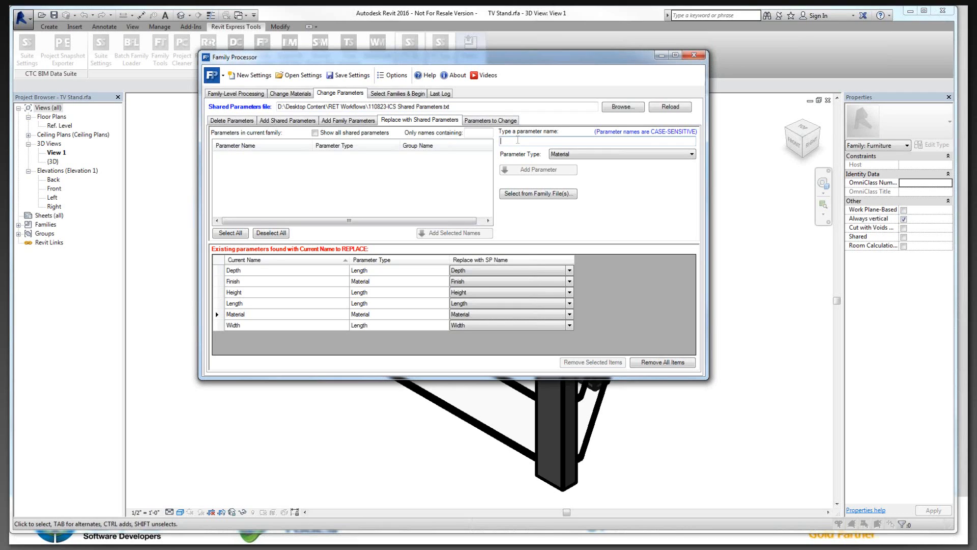
pyautogui.write('Thickness')
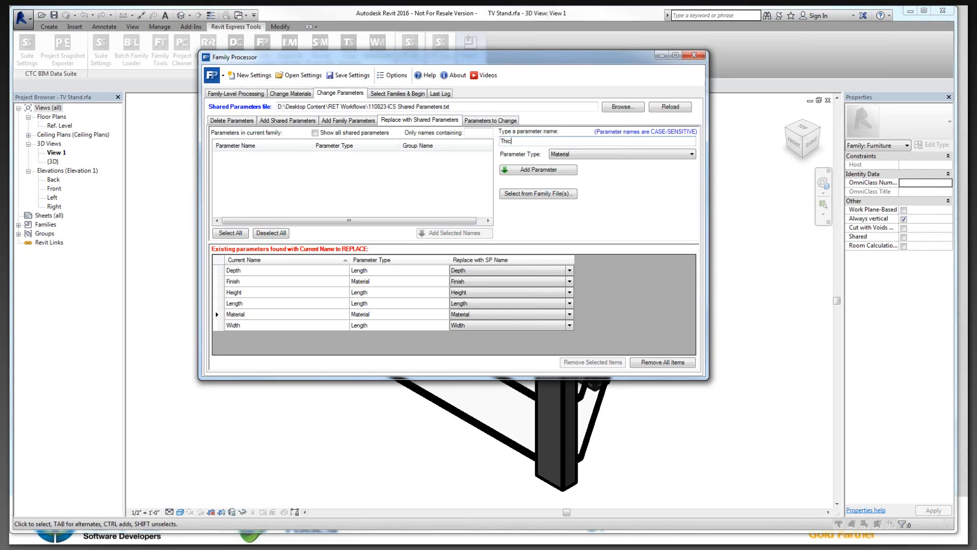
pyautogui.click(572, 154)
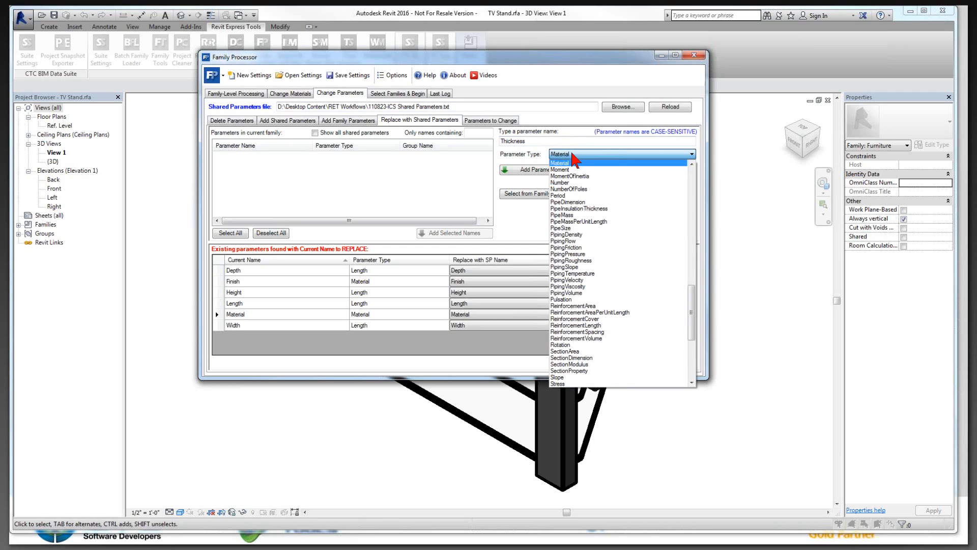
pyautogui.scroll(3, 575, 162)
pyautogui.click(575, 172)
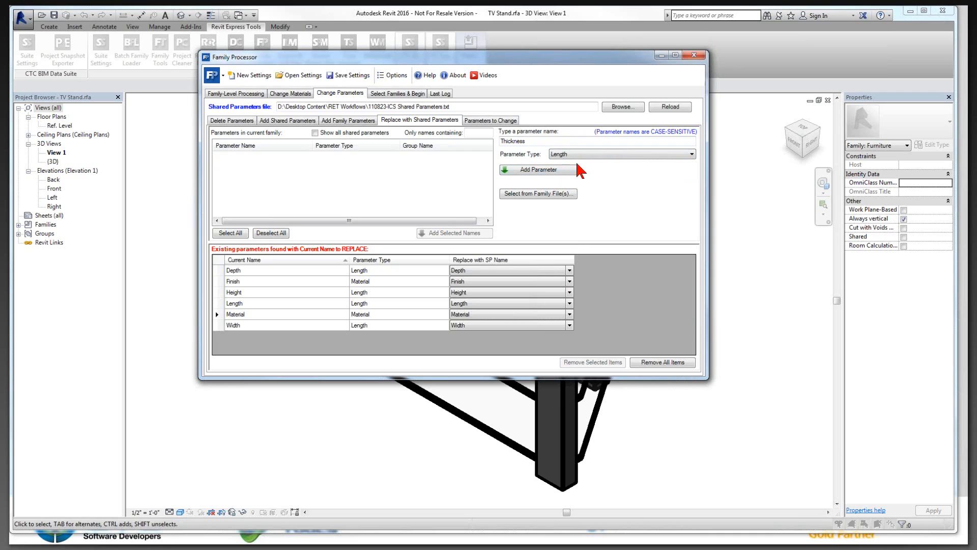
pyautogui.click(565, 170)
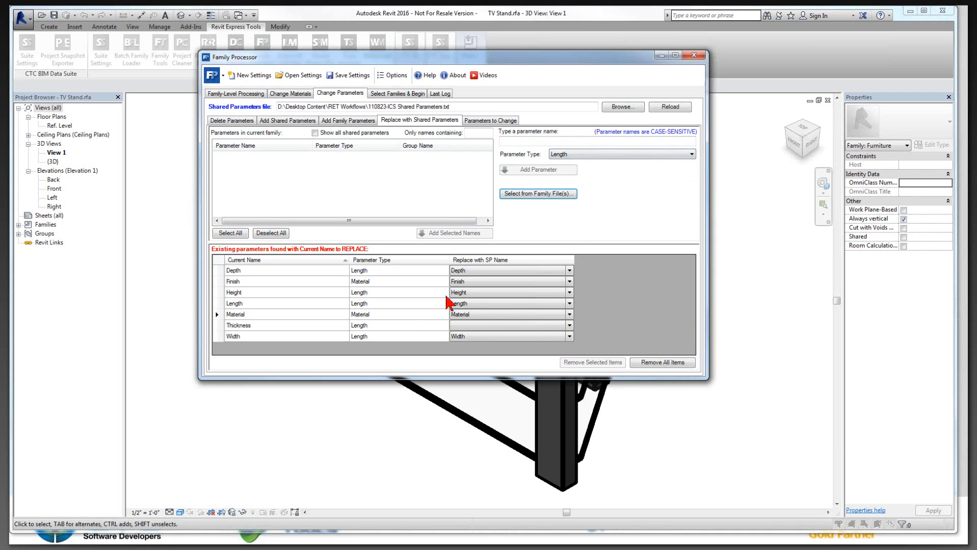
# Step: Set the shared parameter Thickness as the replacement for the existing Thickness parameter
pyautogui.click(512, 326)
pyautogui.click(569, 325)
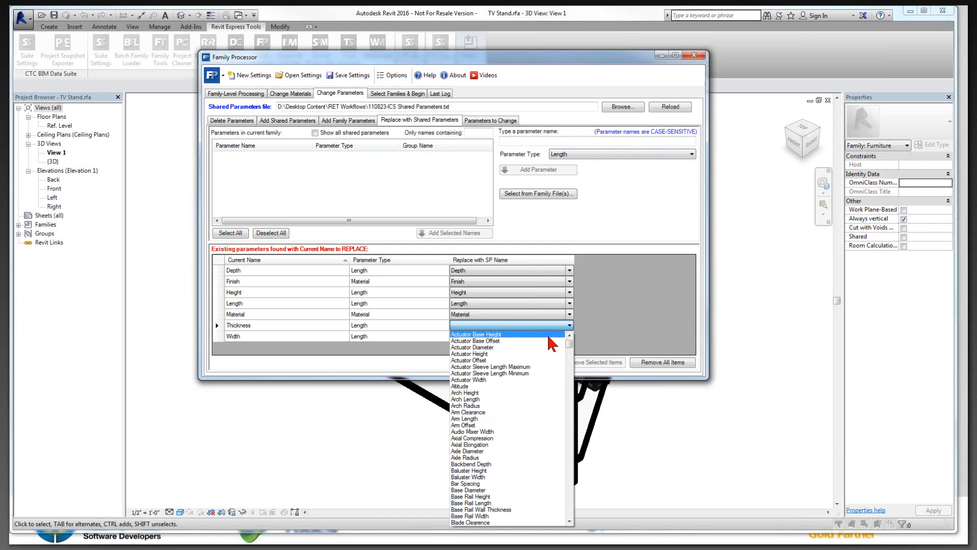
pyautogui.press('u')
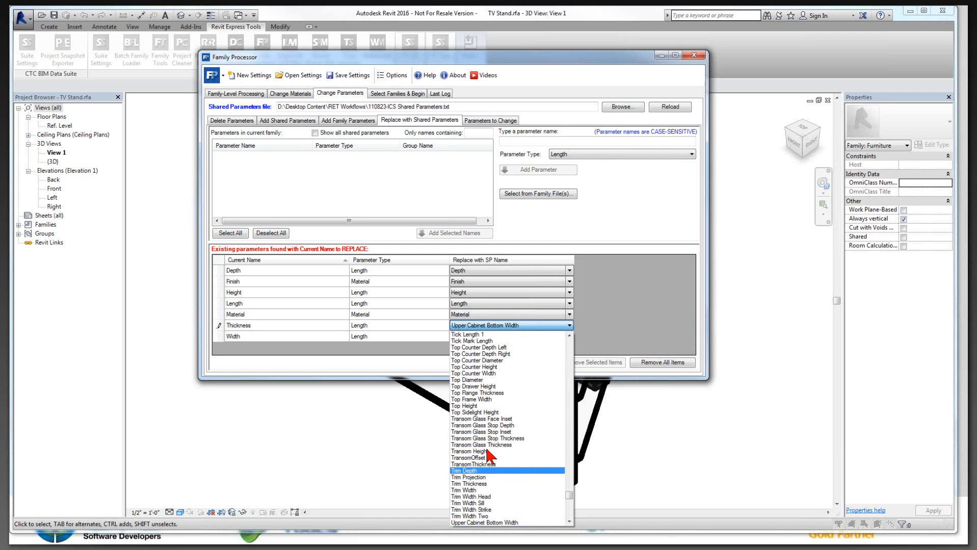
pyautogui.scroll(1, 493, 409)
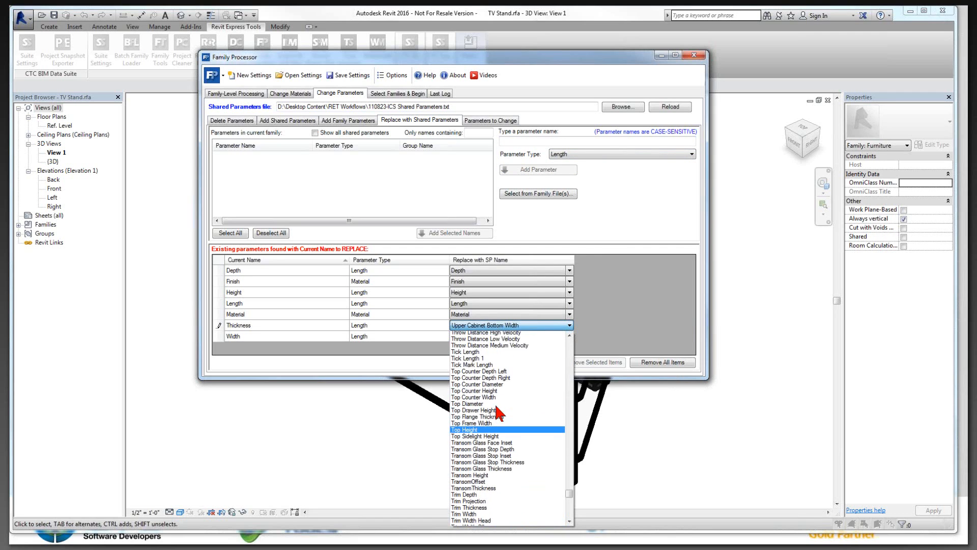
pyautogui.scroll(3, 496, 411)
pyautogui.click(486, 402)
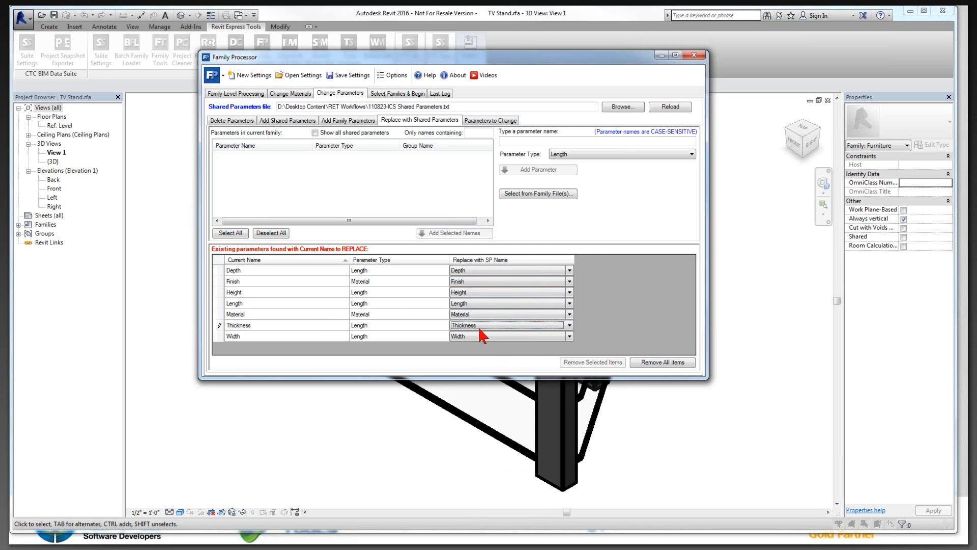
# Step: Change the parent folder for multiple family files to the US Imperial library and search it again for families
pyautogui.click(385, 94)
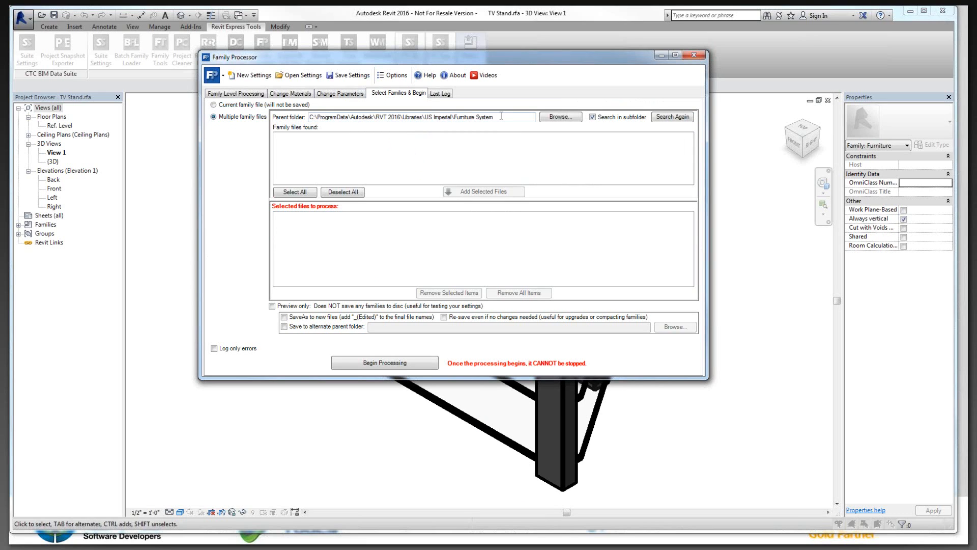
pyautogui.moveTo(452, 117); pyautogui.dragTo(510, 120)
pyautogui.press('BackSpace')
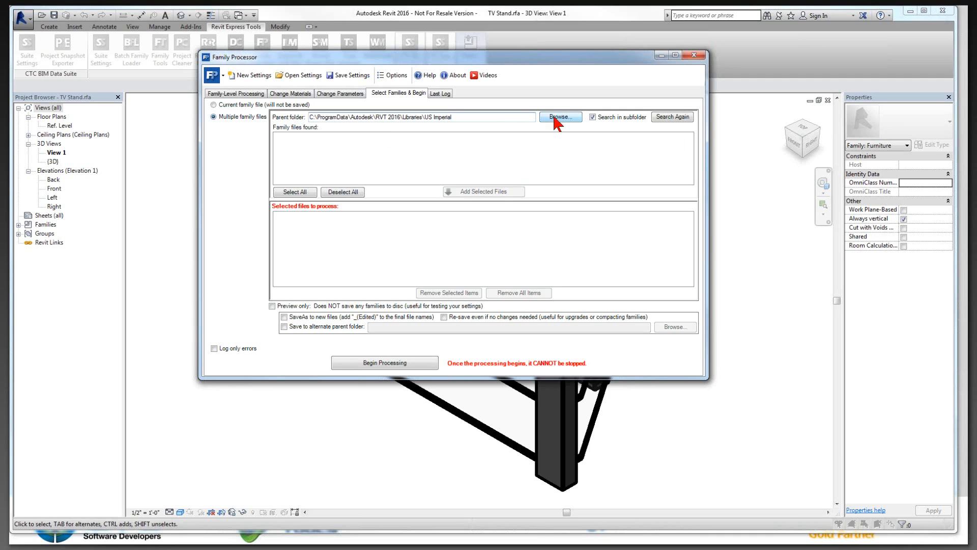
pyautogui.click(683, 118)
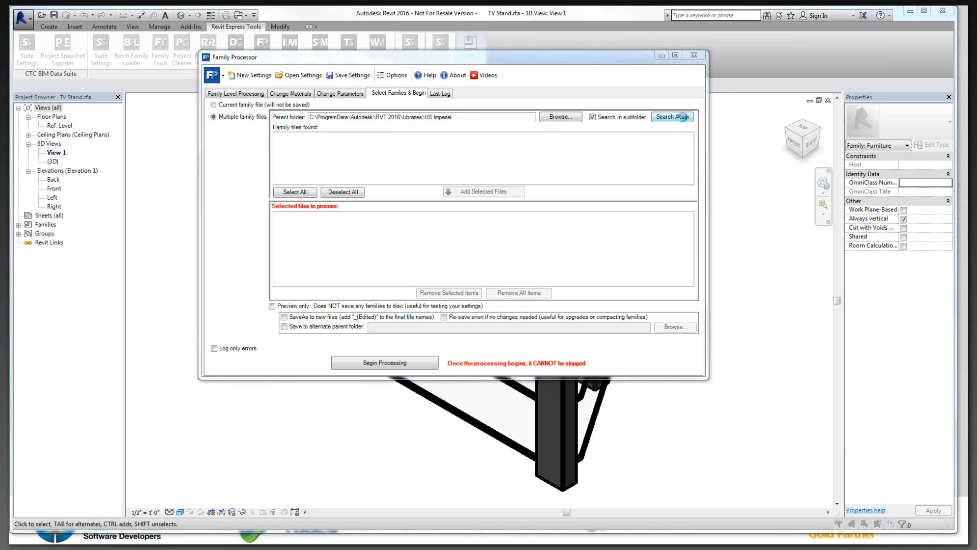
# Step: Add all found families from Furniture System\Cube Panel.rfa through Furniture\TV Stand.rfa to the files to process
pyautogui.scroll(-10, 430, 152)
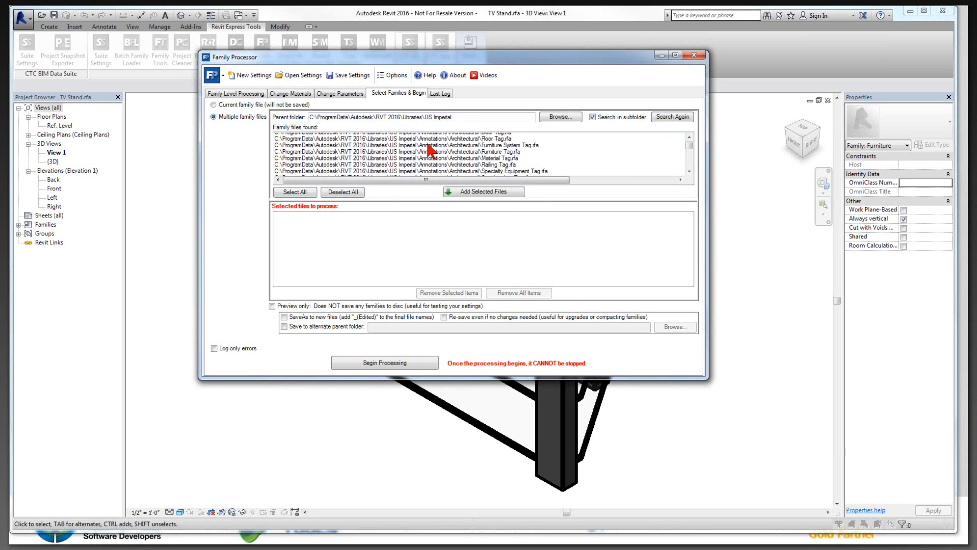
pyautogui.scroll(-8, 433, 155)
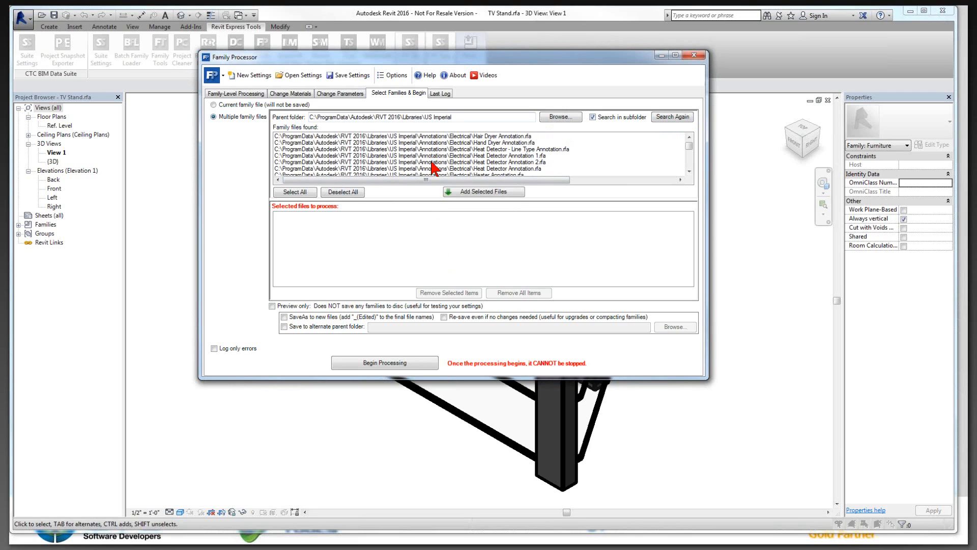
pyautogui.scroll(-10, 432, 161)
pyautogui.scroll(-5, 434, 164)
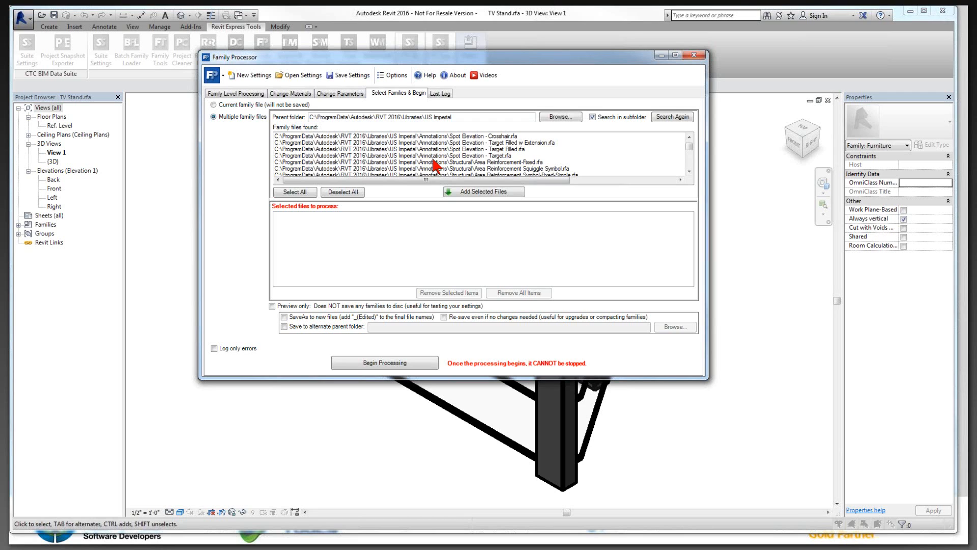
pyautogui.scroll(-2, 434, 165)
pyautogui.scroll(-15, 433, 164)
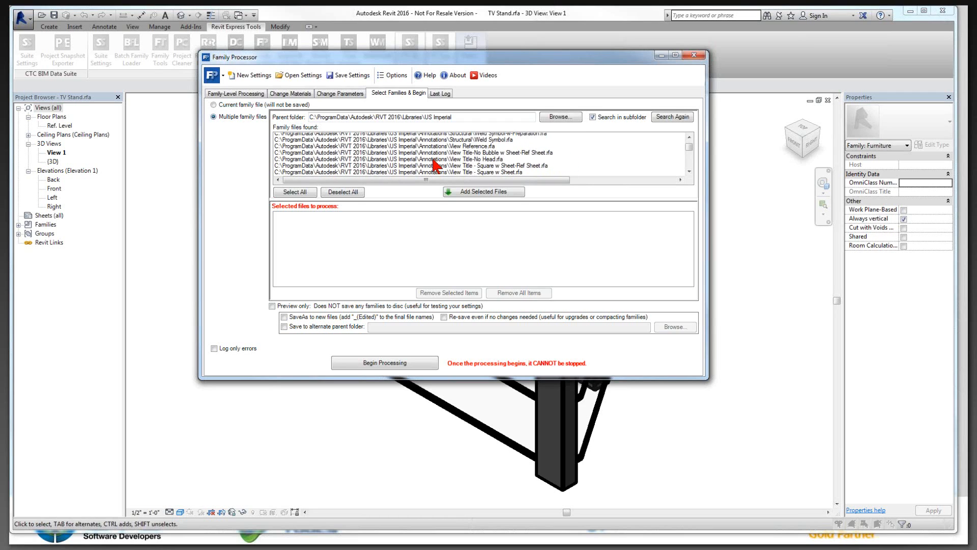
pyautogui.scroll(-15, 434, 165)
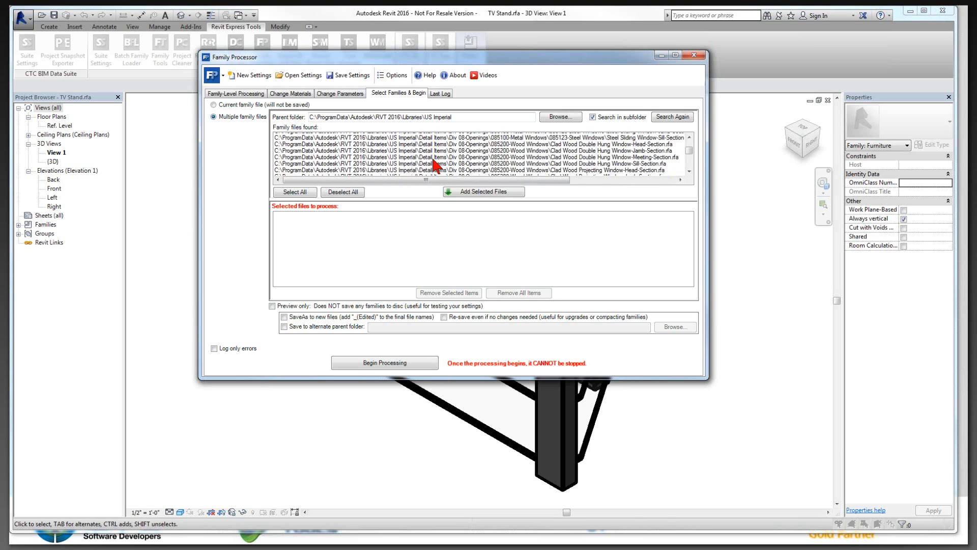
pyautogui.scroll(-15, 434, 164)
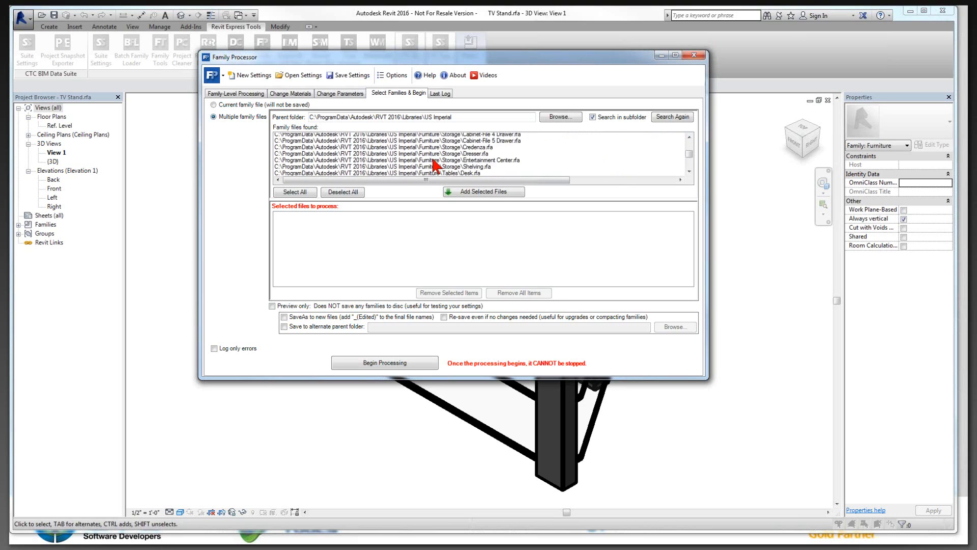
pyautogui.scroll(2, 433, 164)
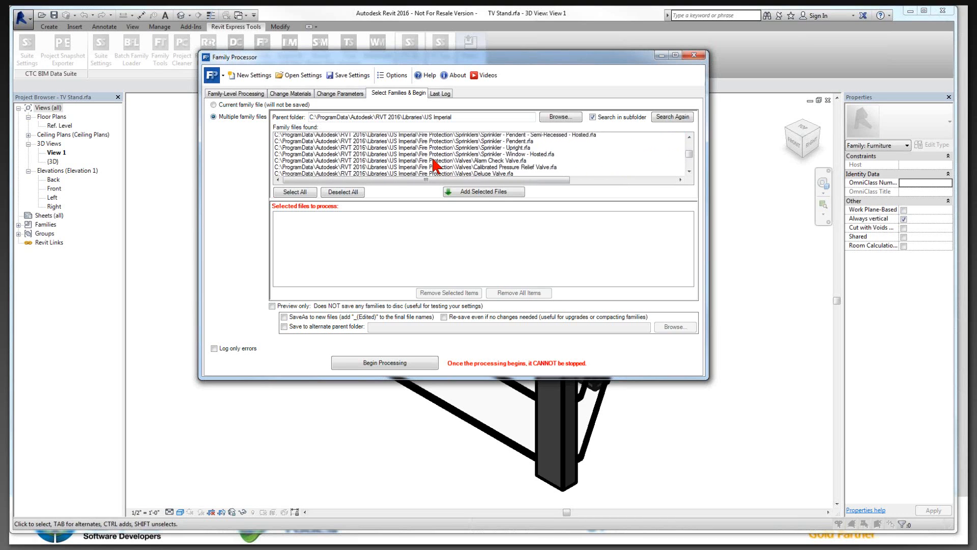
pyautogui.scroll(1, 433, 160)
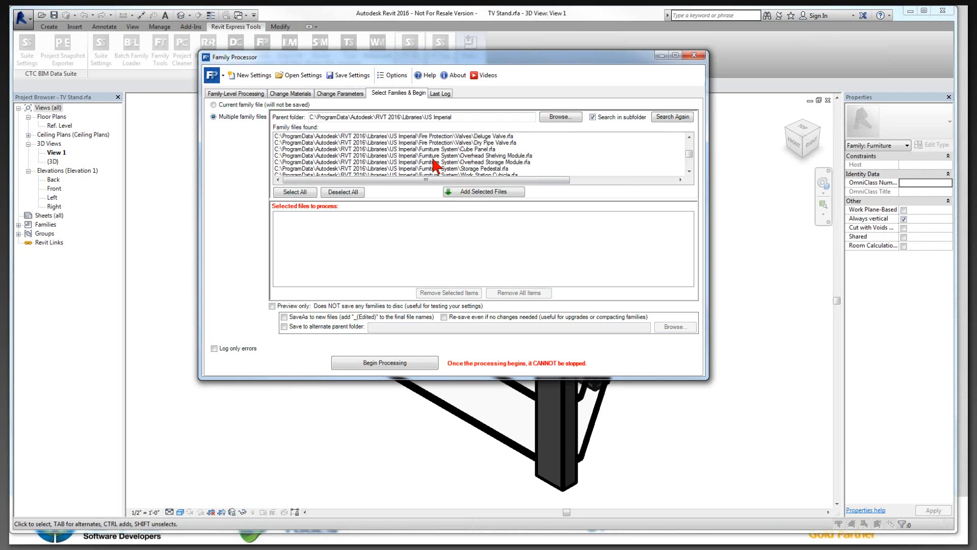
pyautogui.click(438, 151)
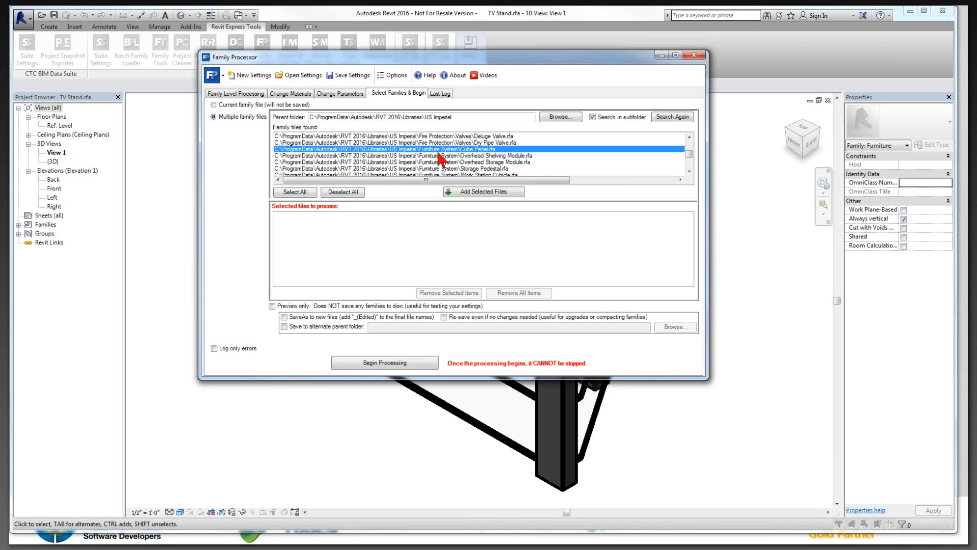
pyautogui.scroll(-1, 439, 160)
pyautogui.scroll(-1, 441, 160)
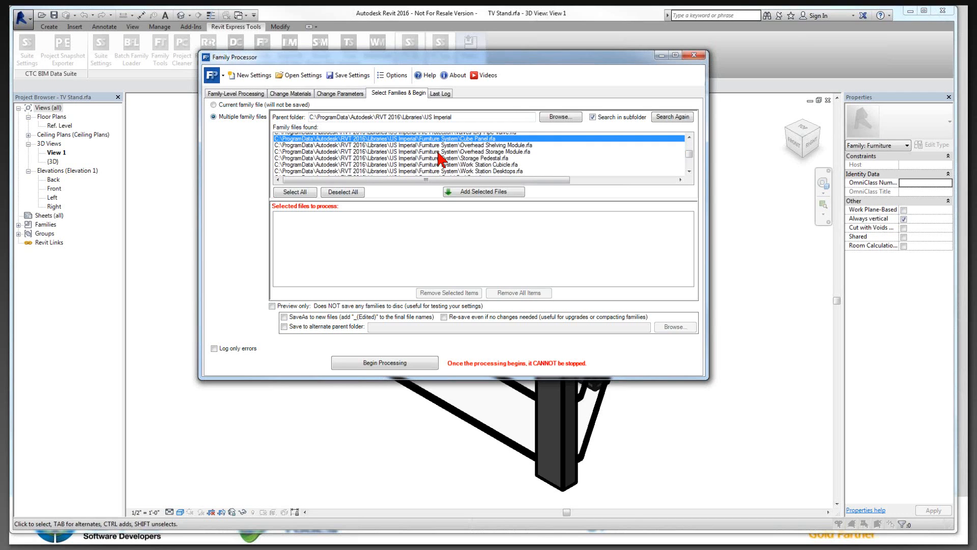
pyautogui.scroll(-3, 445, 162)
pyautogui.scroll(-8, 455, 163)
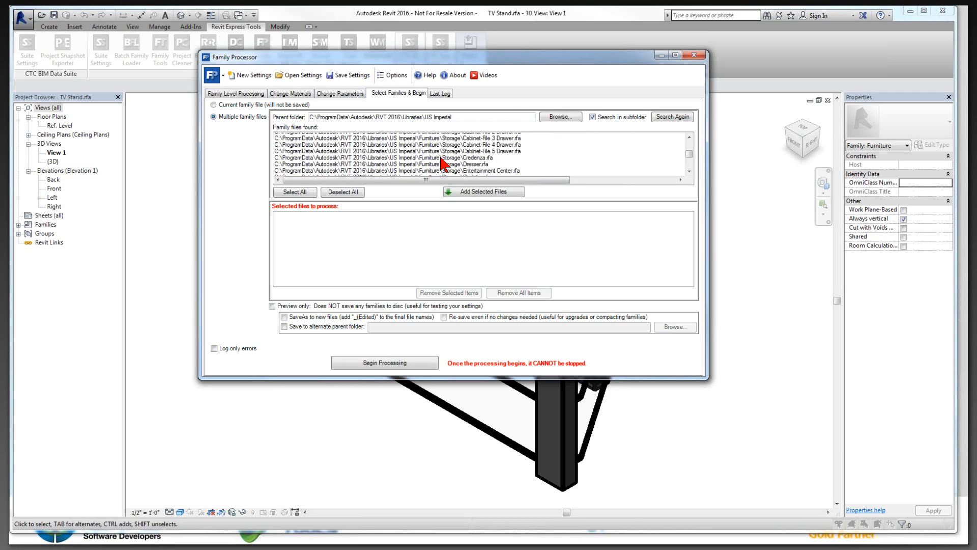
pyautogui.scroll(-1, 442, 162)
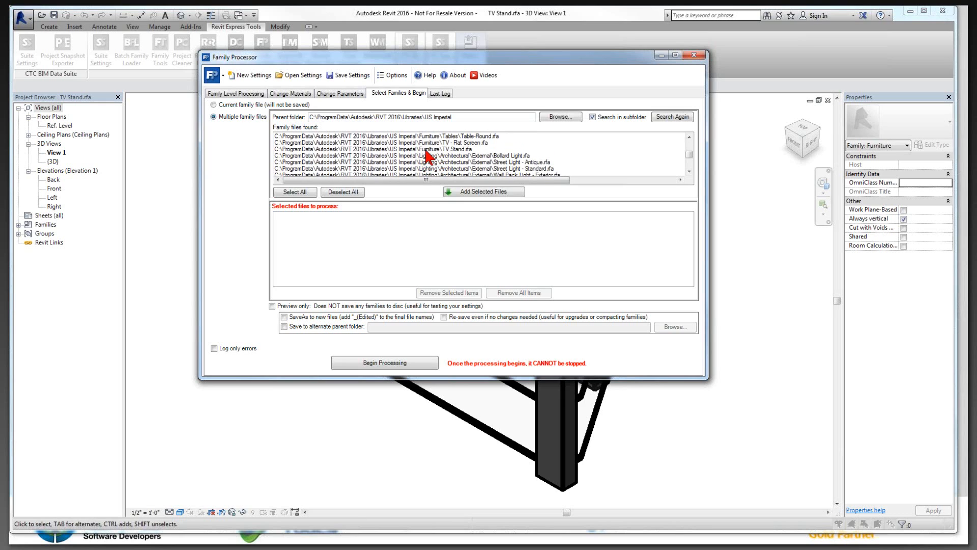
pyautogui.keyDown('shift'); pyautogui.click(427, 149); pyautogui.keyUp('shift')
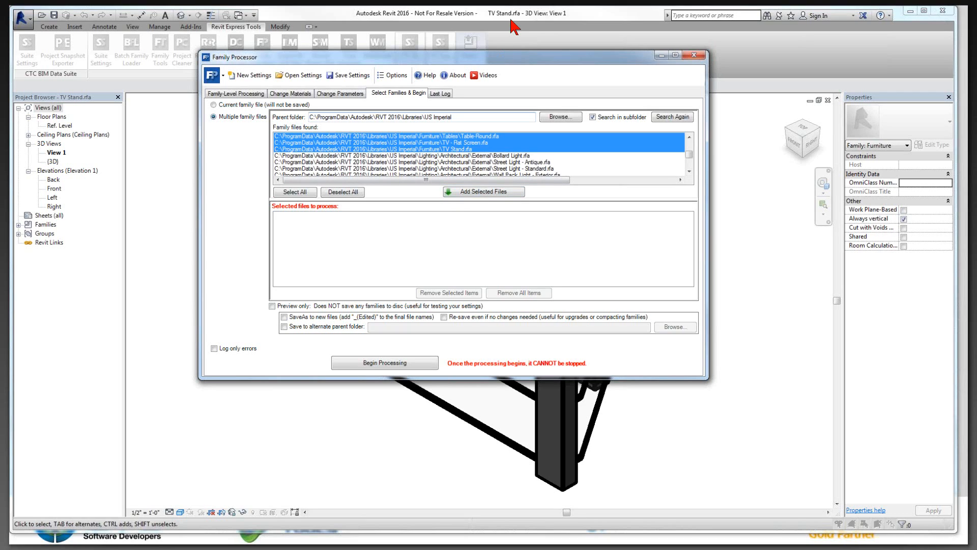
pyautogui.click(502, 192)
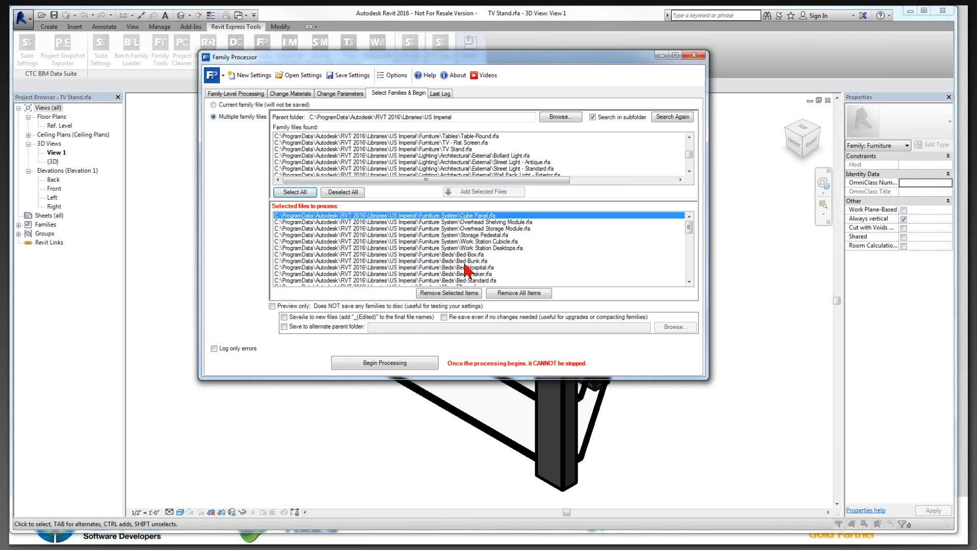
# Step: Enable re-saving families even if no changes are needed, and saving to an alternate parent folder
pyautogui.click(444, 317)
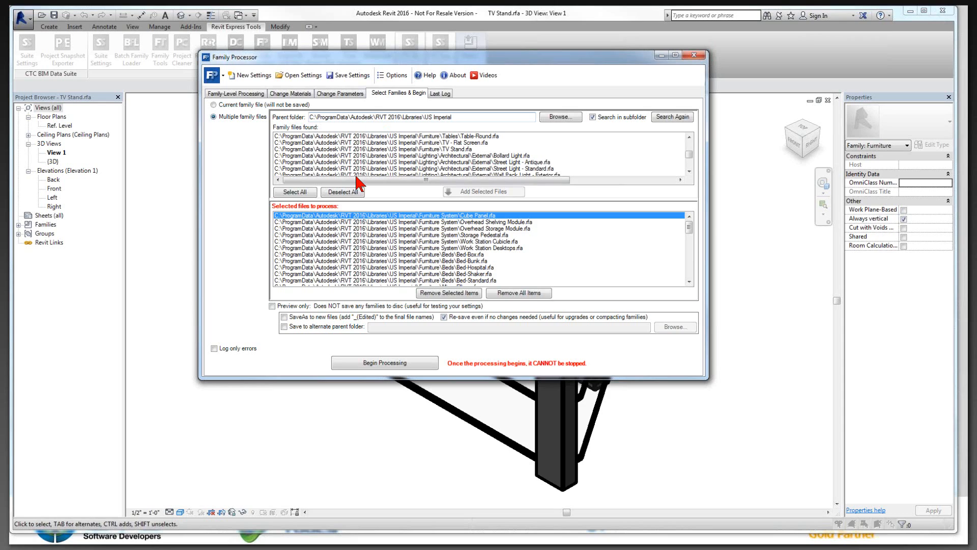
pyautogui.click(285, 327)
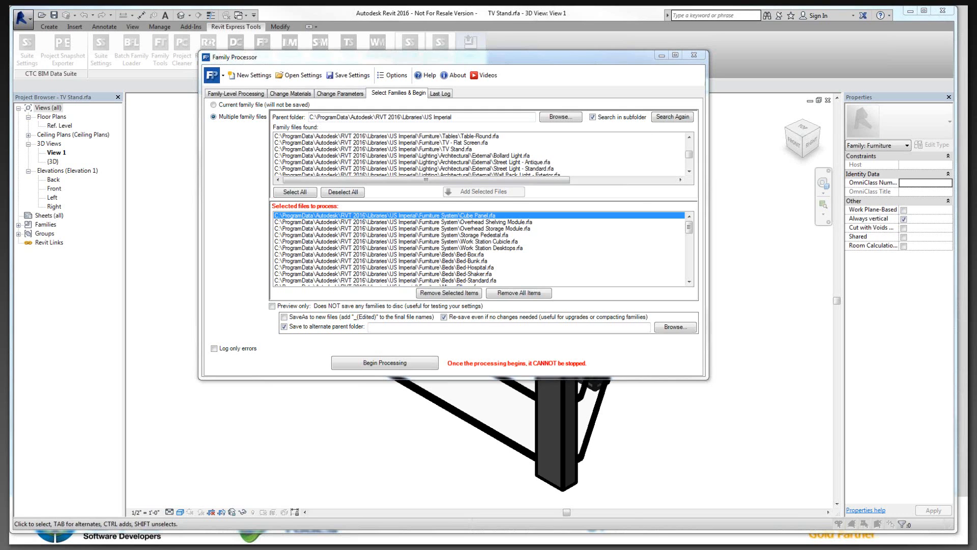
# Step: Switch to Windows Explorer, examine the contents of the desktop folder 20150623-Families, and return to the Family Processor
pyautogui.moveTo(413, 74); pyautogui.dragTo(583, 49)
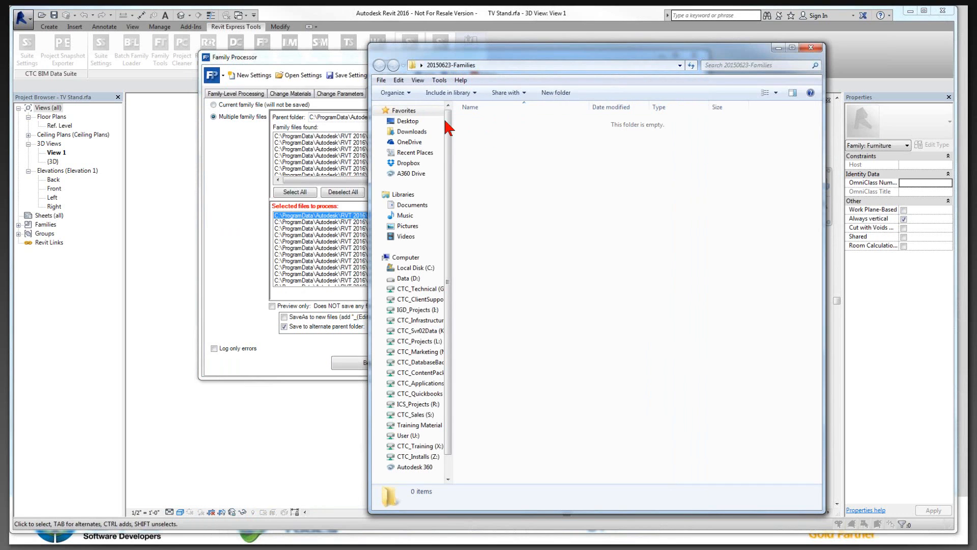
pyautogui.click(407, 123)
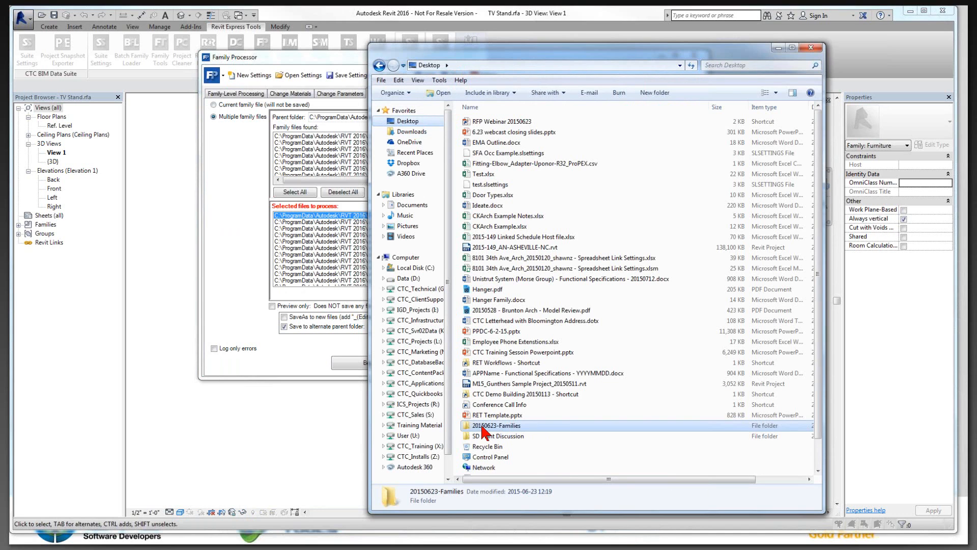
pyautogui.doubleClick(482, 427)
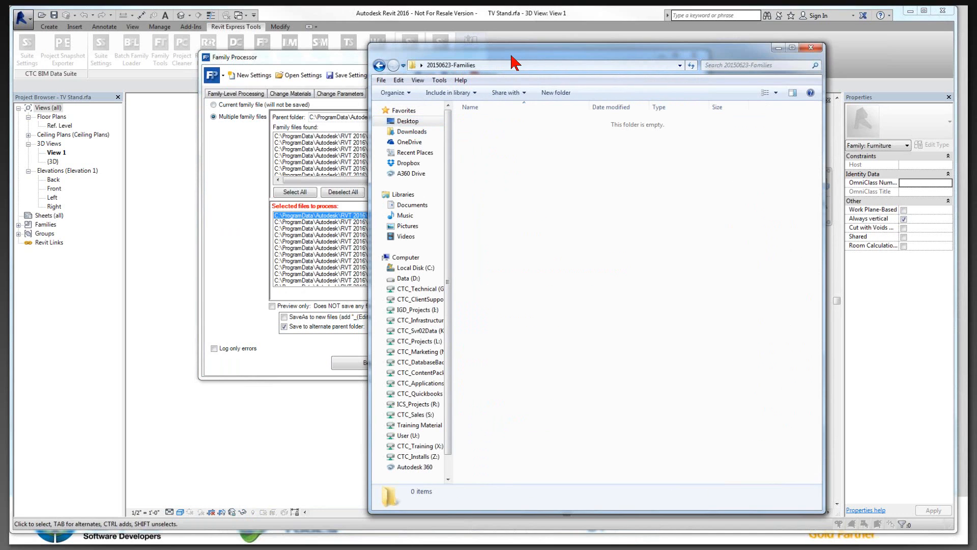
pyautogui.moveTo(511, 56); pyautogui.dragTo(253, 72)
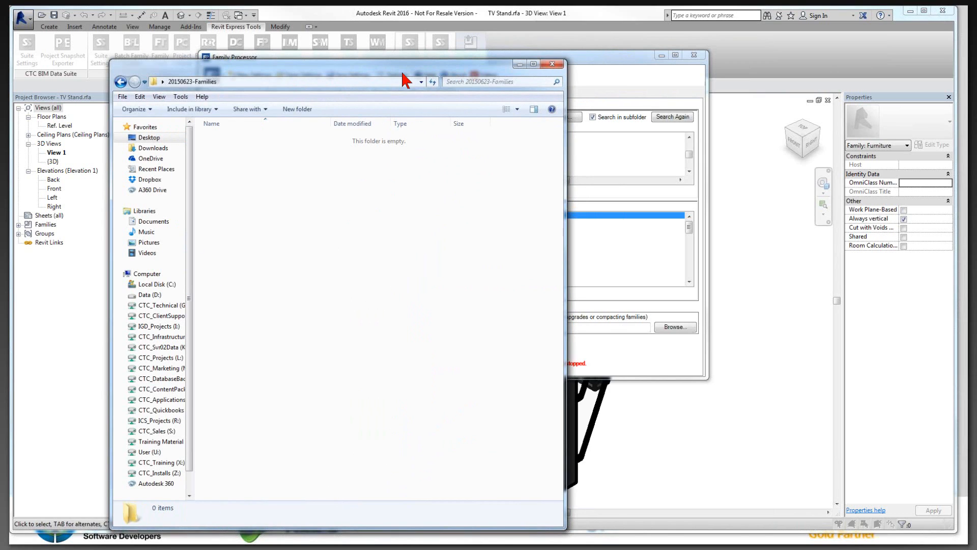
pyautogui.moveTo(403, 73); pyautogui.dragTo(861, 45)
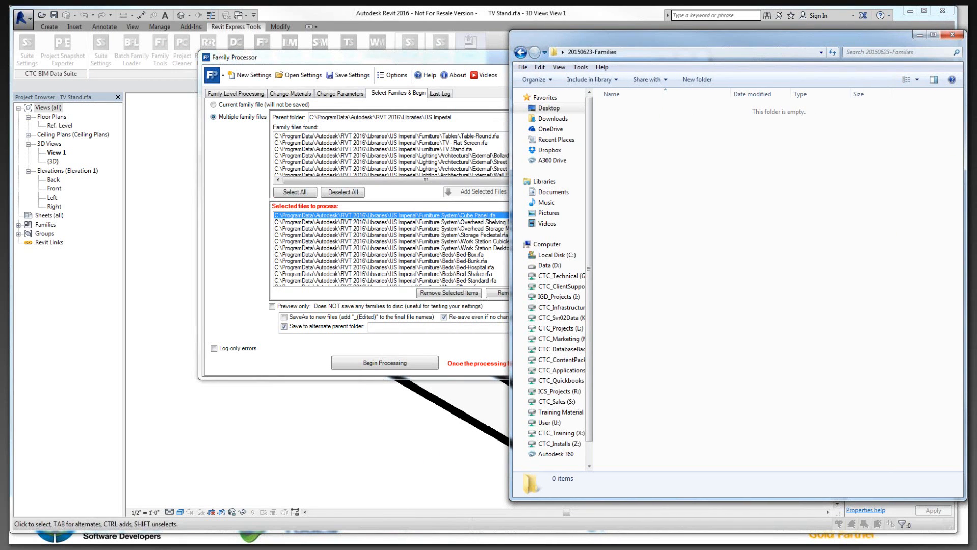
pyautogui.click(414, 63)
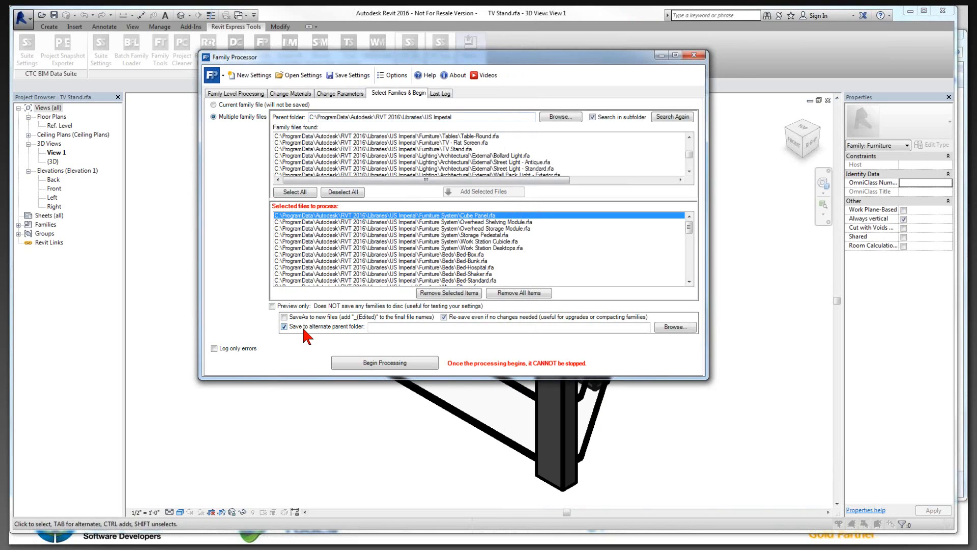
# Step: Set the alternate parent folder for saved families to the desktop folder 20150623-Families
pyautogui.click(676, 327)
pyautogui.click(420, 243)
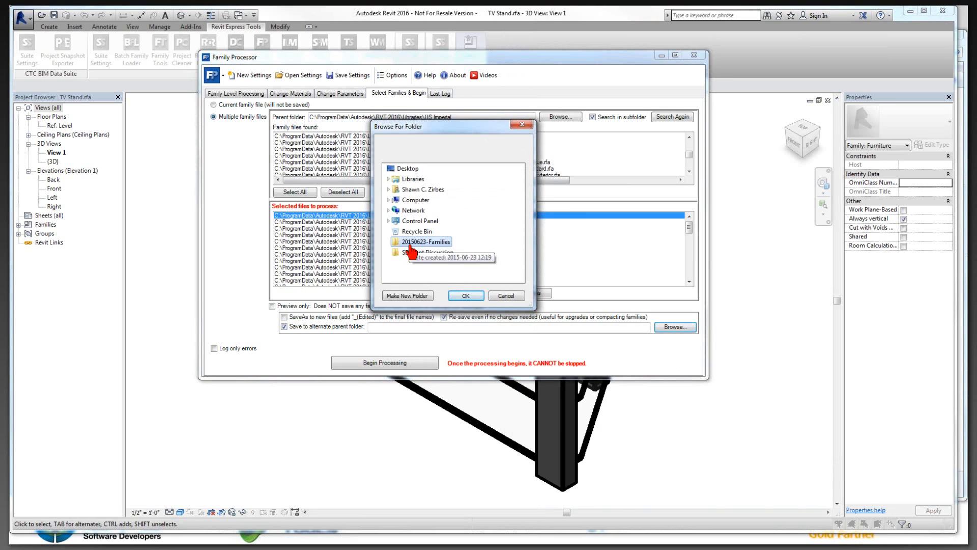
pyautogui.click(465, 296)
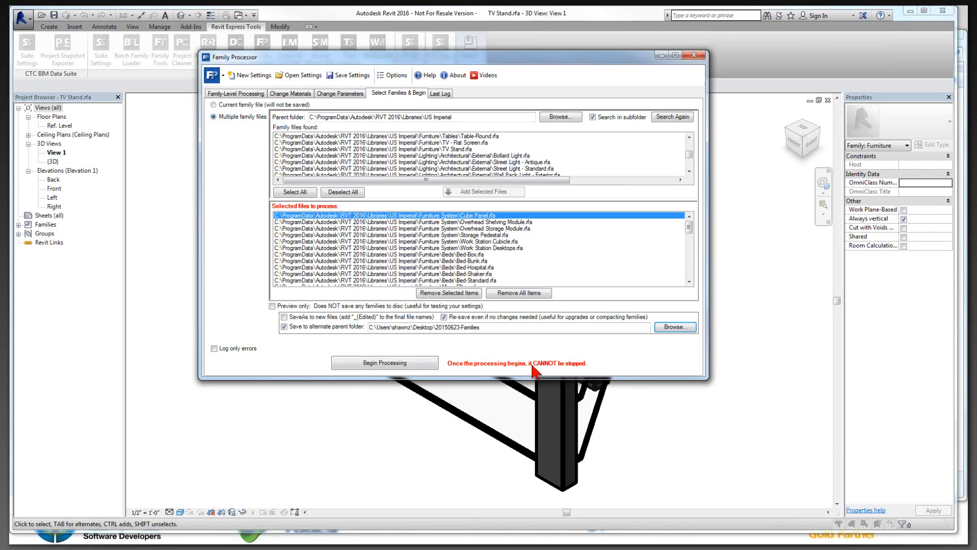
# Step: Try to process the selected family files with the current settings
pyautogui.click(406, 365)
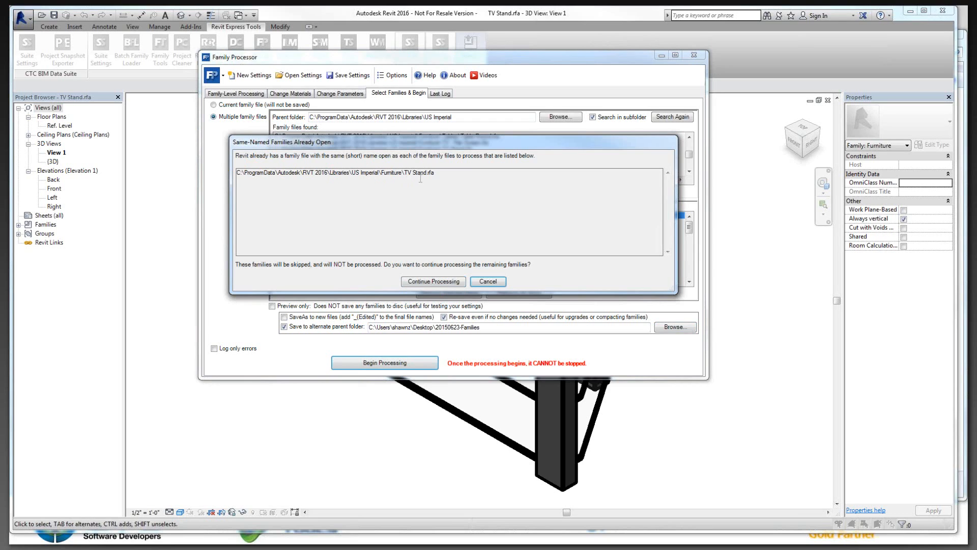
pyautogui.moveTo(403, 176); pyautogui.dragTo(434, 175)
pyautogui.click(490, 284)
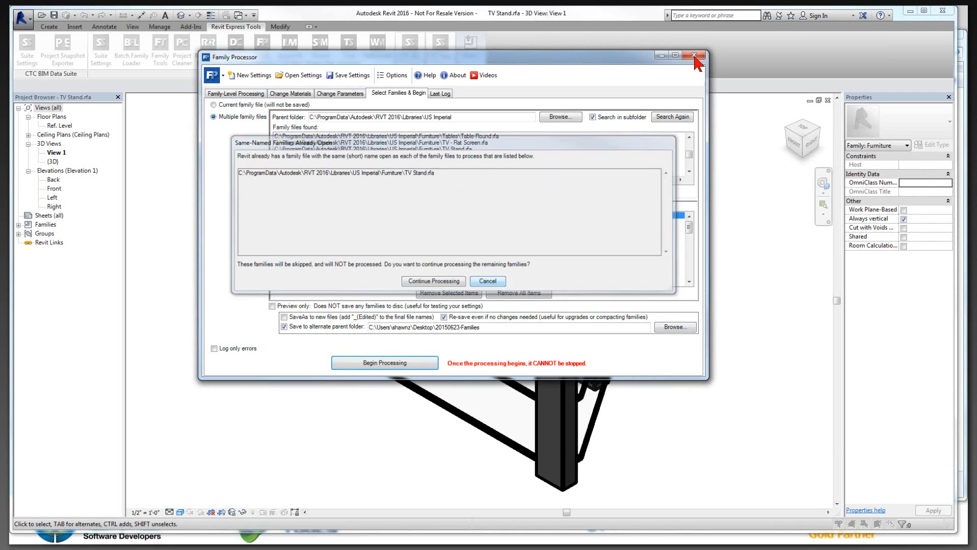
pyautogui.click(490, 282)
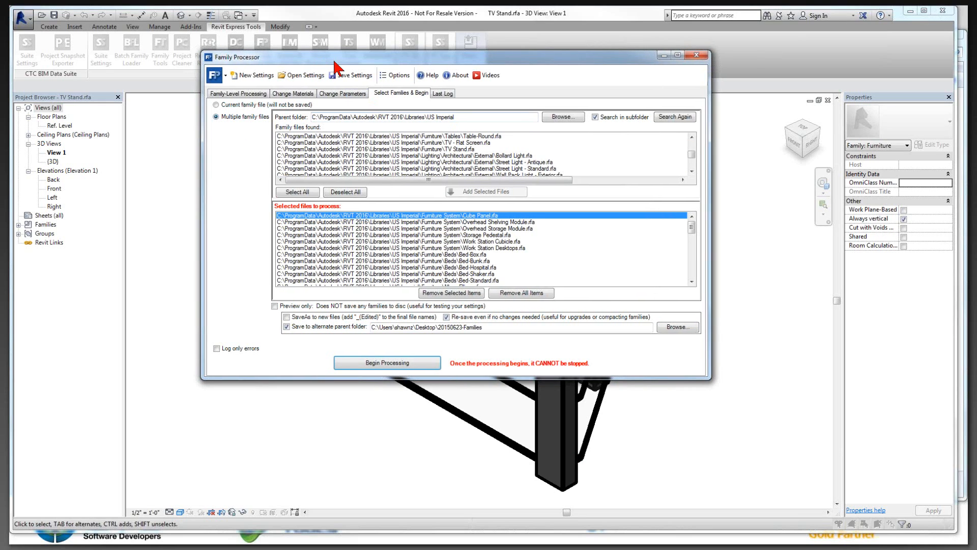
# Step: Close the Family Processor and the open TV Stand family
pyautogui.moveTo(336, 62); pyautogui.dragTo(348, 70)
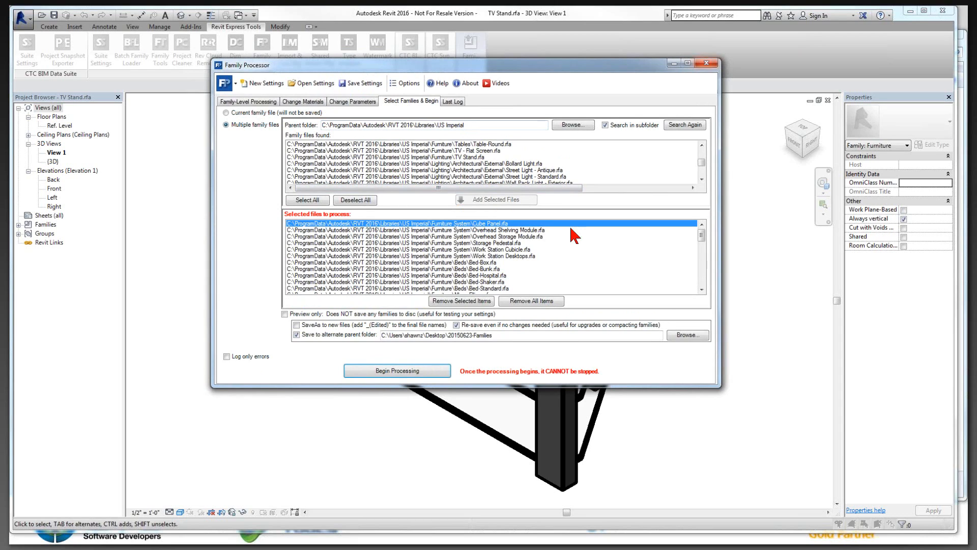
pyautogui.click(707, 62)
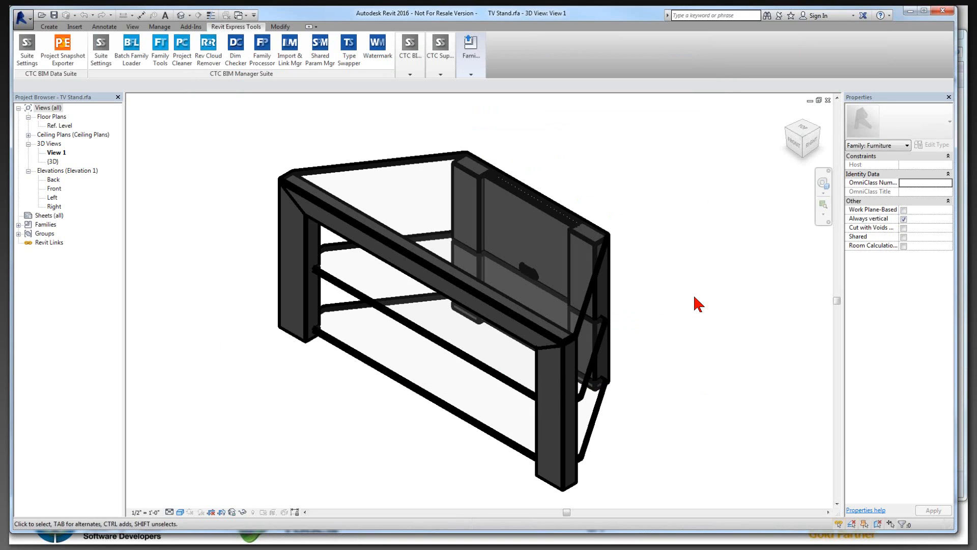
pyautogui.click(828, 100)
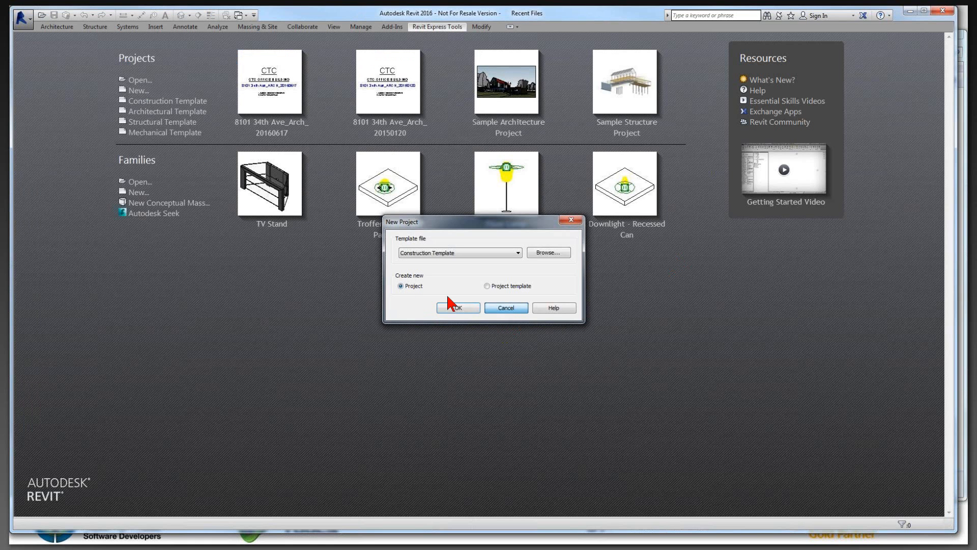
pyautogui.click(448, 306)
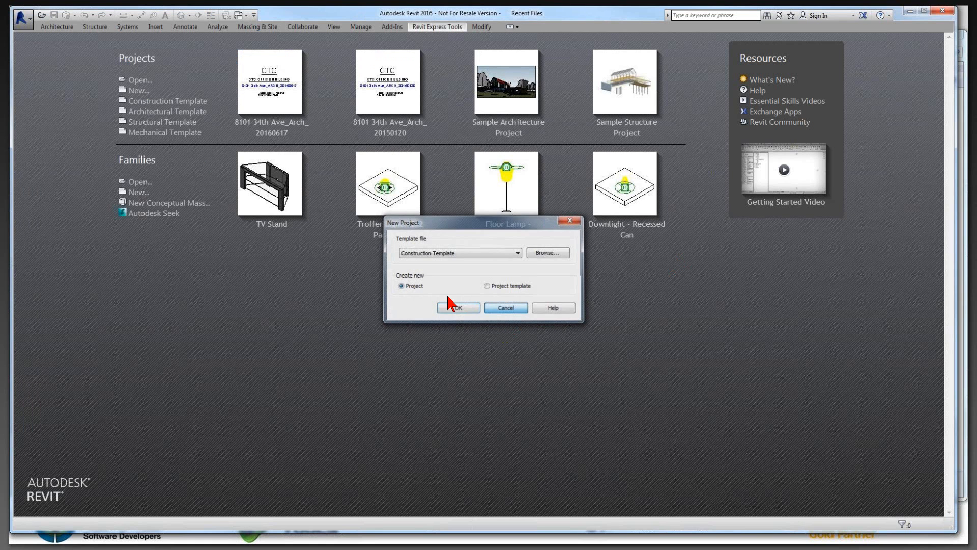
# Step: Create a new generic model family from a family template and open the Family Processor
pyautogui.click(136, 192)
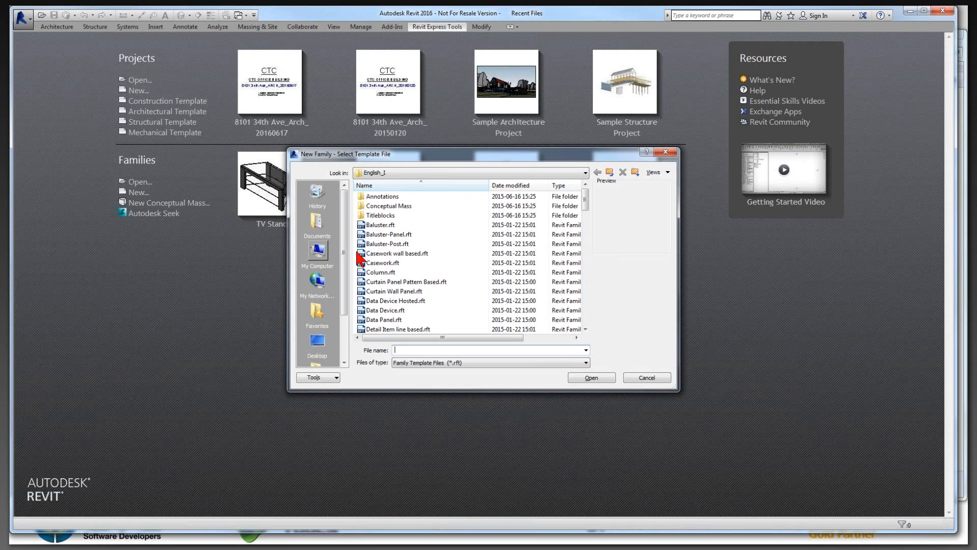
pyautogui.scroll(-5, 407, 255)
pyautogui.click(389, 281)
pyautogui.click(591, 376)
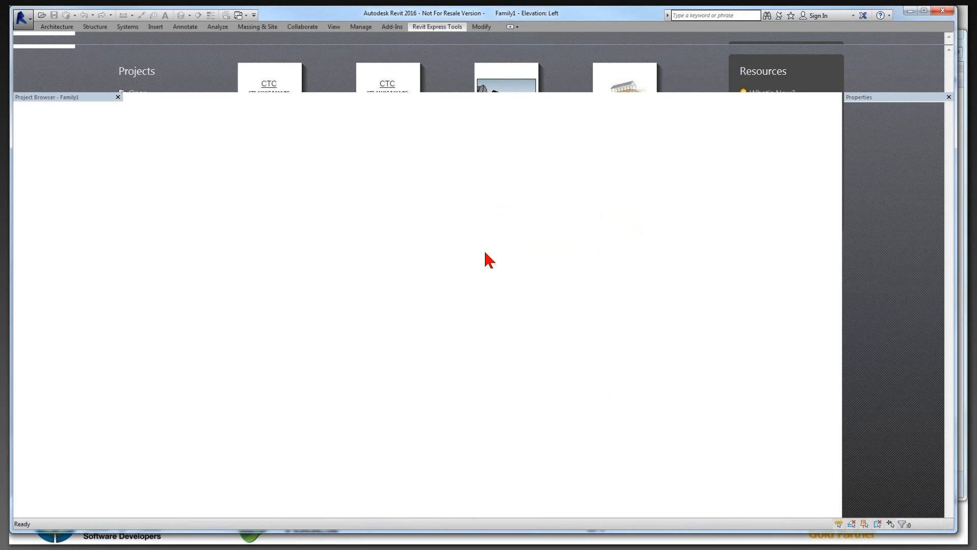
pyautogui.click(251, 28)
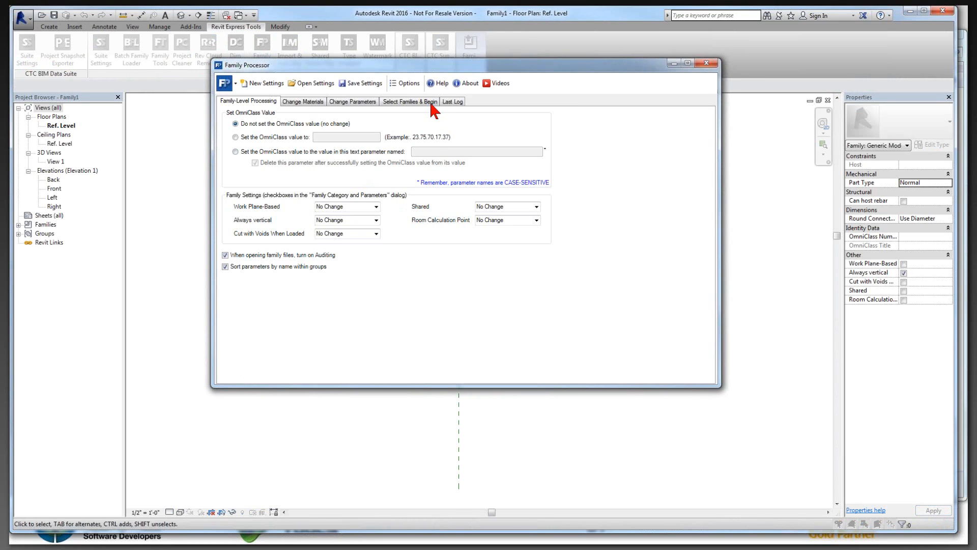
# Step: Review the family files selected for processing and the list of parameters to replace with shared parameters
pyautogui.click(433, 105)
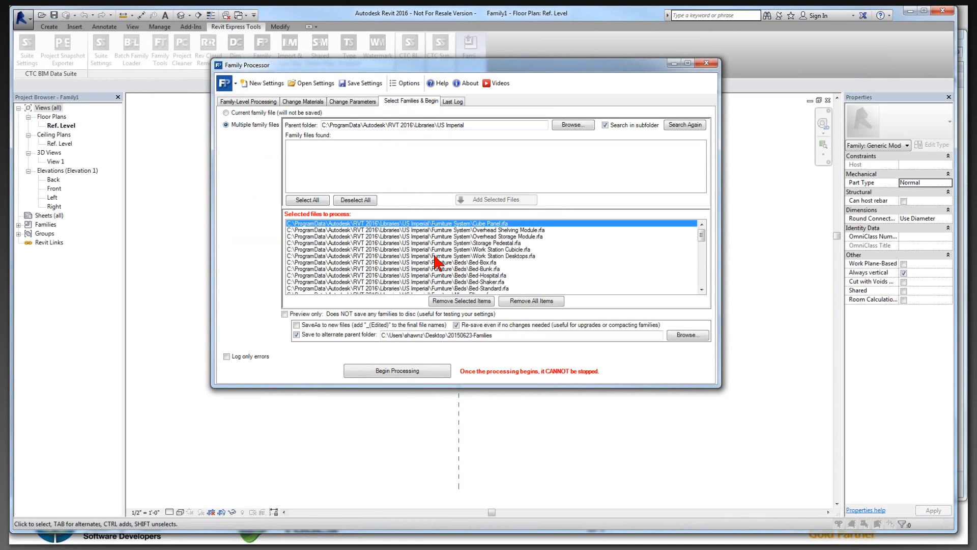
pyautogui.click(351, 104)
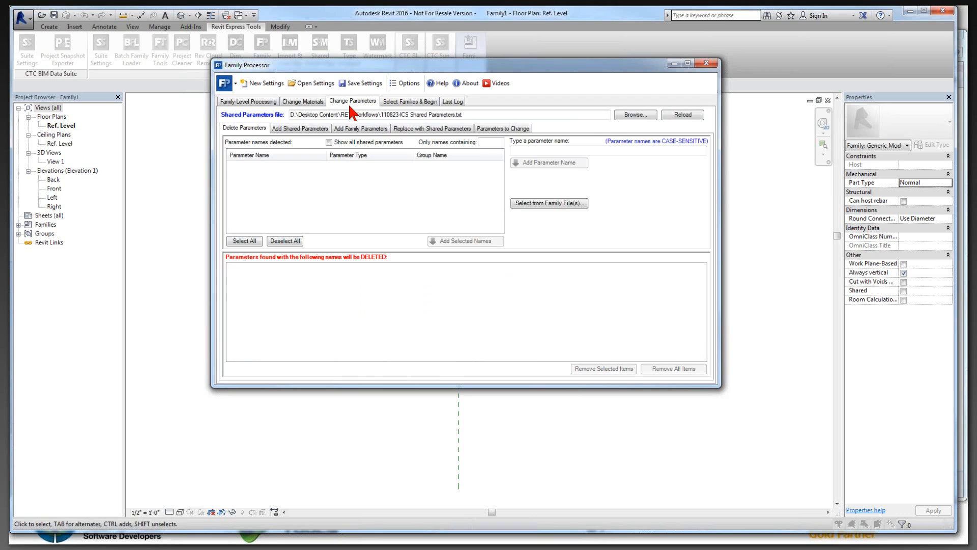
pyautogui.click(404, 129)
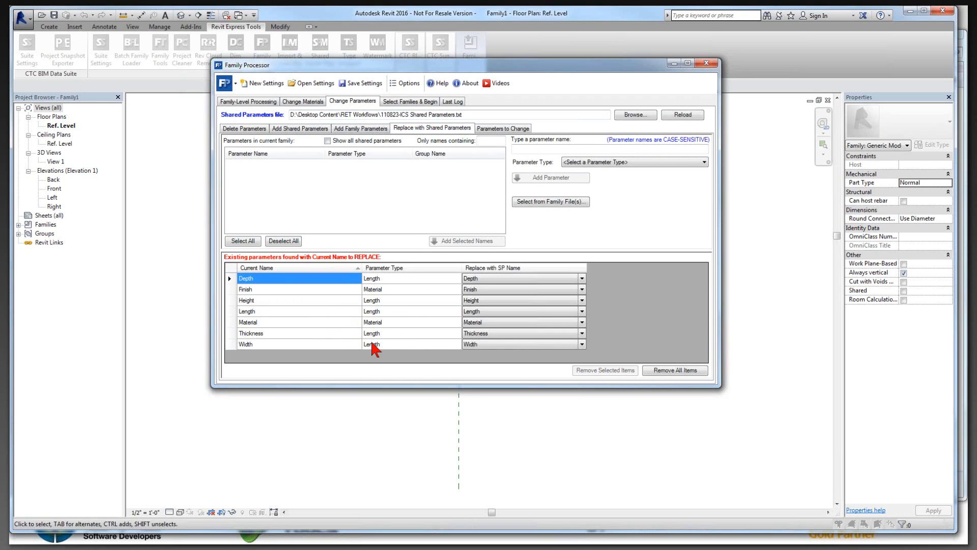
# Step: Examine the material deletion settings and the full list of default materials in the options that are deleted automatically
pyautogui.click(303, 103)
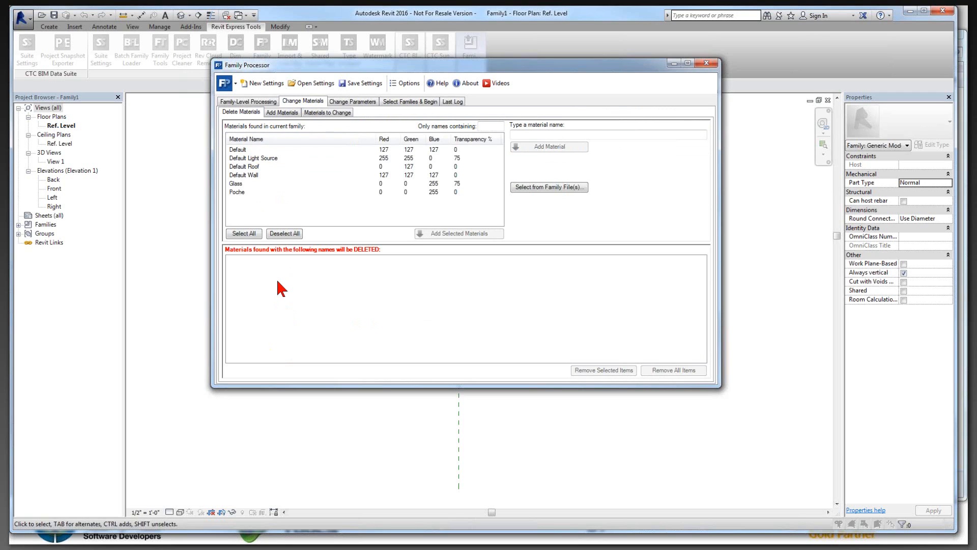
pyautogui.click(405, 84)
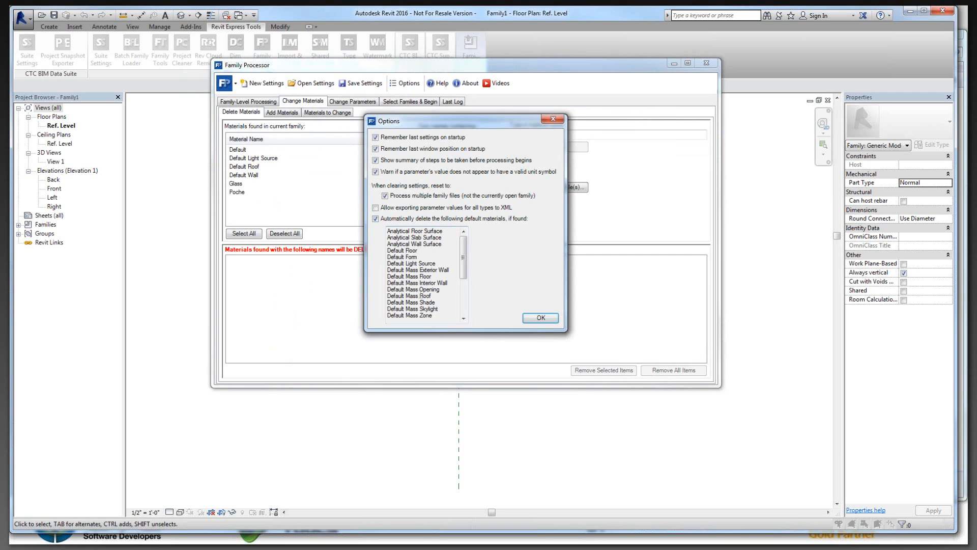
pyautogui.click(542, 319)
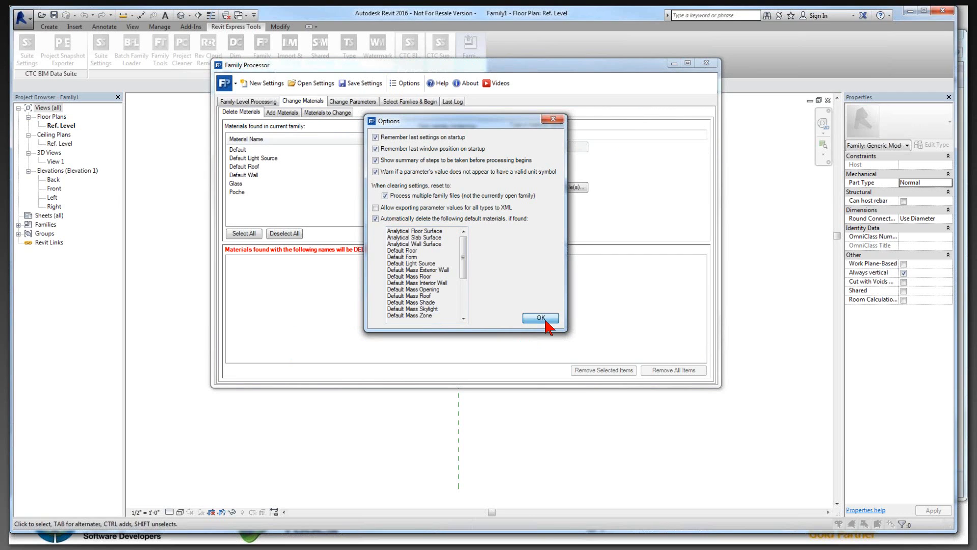
pyautogui.click(405, 83)
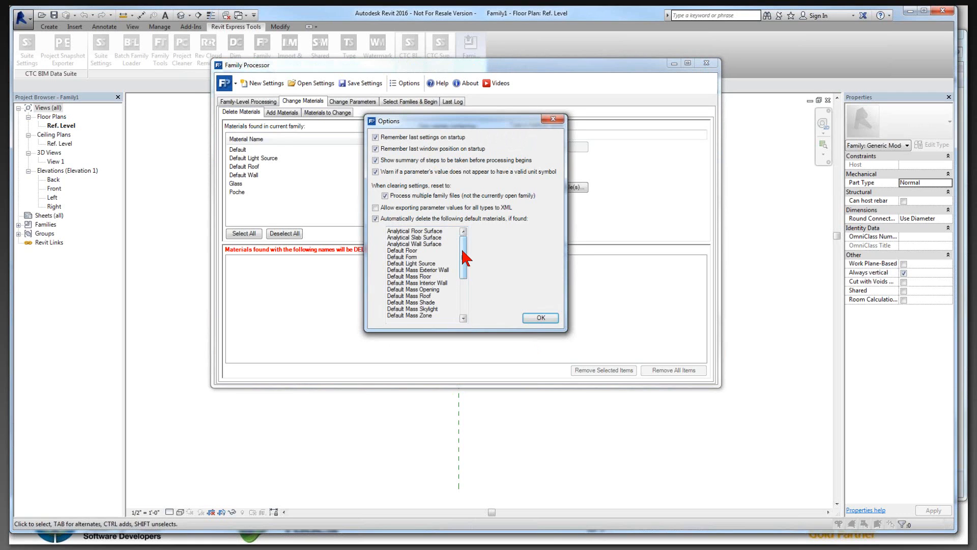
pyautogui.moveTo(463, 255); pyautogui.dragTo(463, 293)
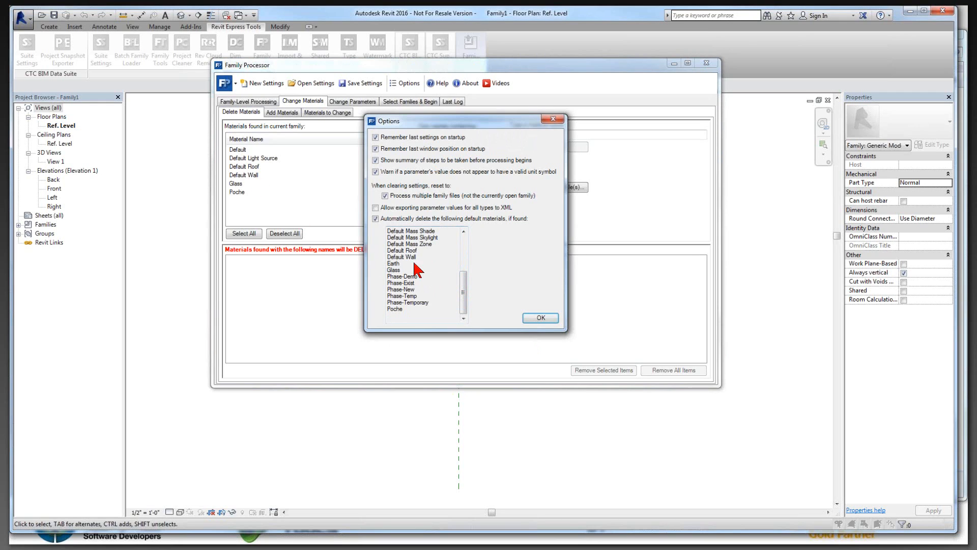
pyautogui.click(540, 318)
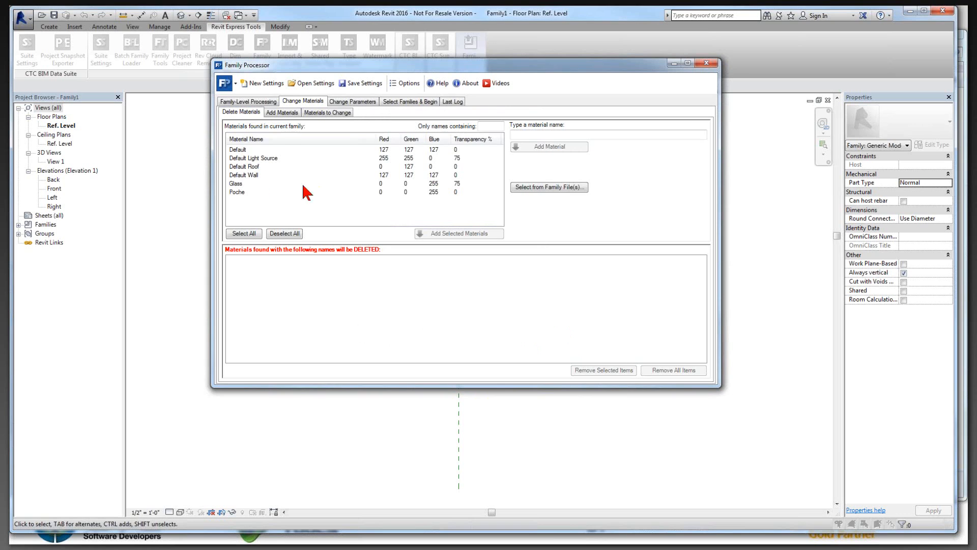
# Step: Check the alternate parent folder path set for saving the processed families
pyautogui.click(411, 102)
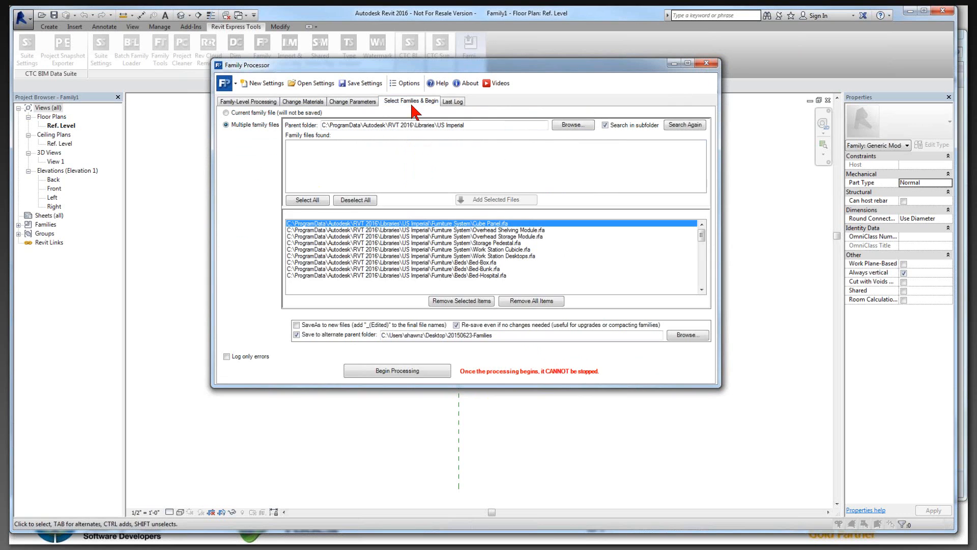
pyautogui.doubleClick(433, 335)
pyautogui.click(508, 334)
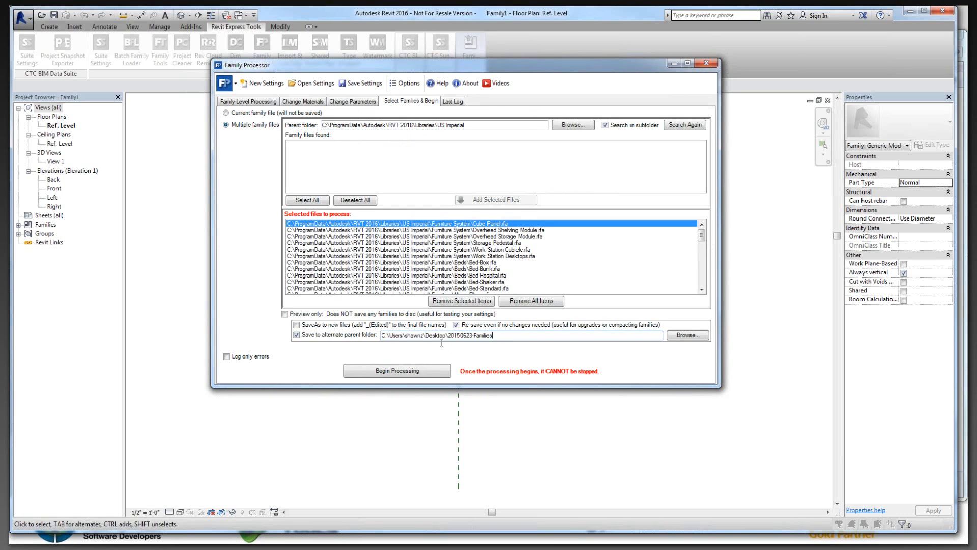
pyautogui.moveTo(441, 343); pyautogui.dragTo(448, 343)
pyautogui.click(501, 335)
# Step: Begin processing the selected families, review the task summary through its save settings, and continue the processing
pyautogui.click(425, 373)
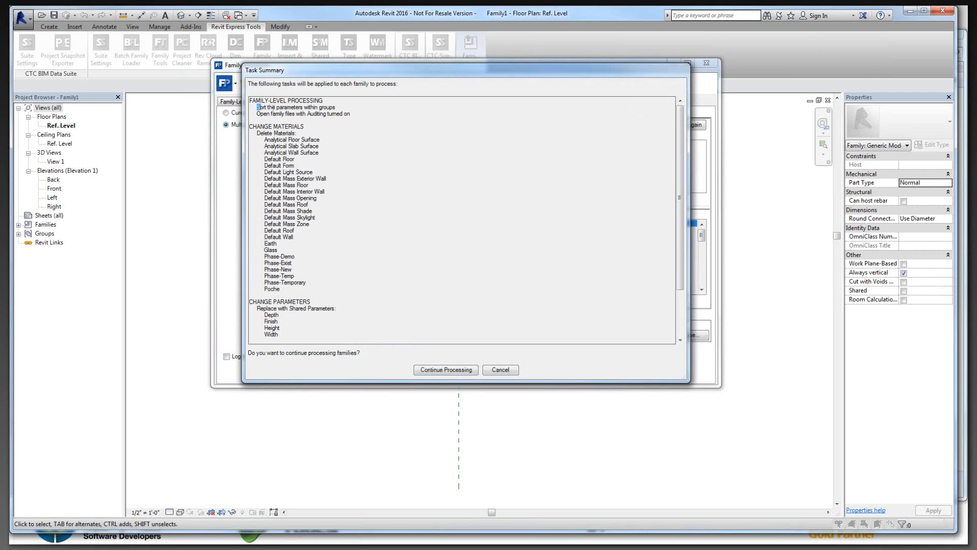
pyautogui.moveTo(257, 106); pyautogui.dragTo(367, 296)
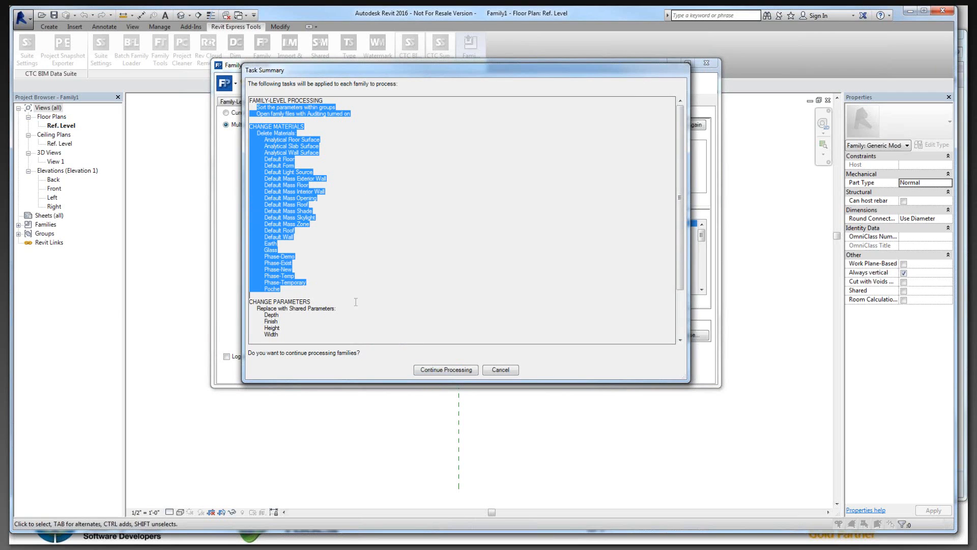
pyautogui.moveTo(263, 313); pyautogui.dragTo(297, 339)
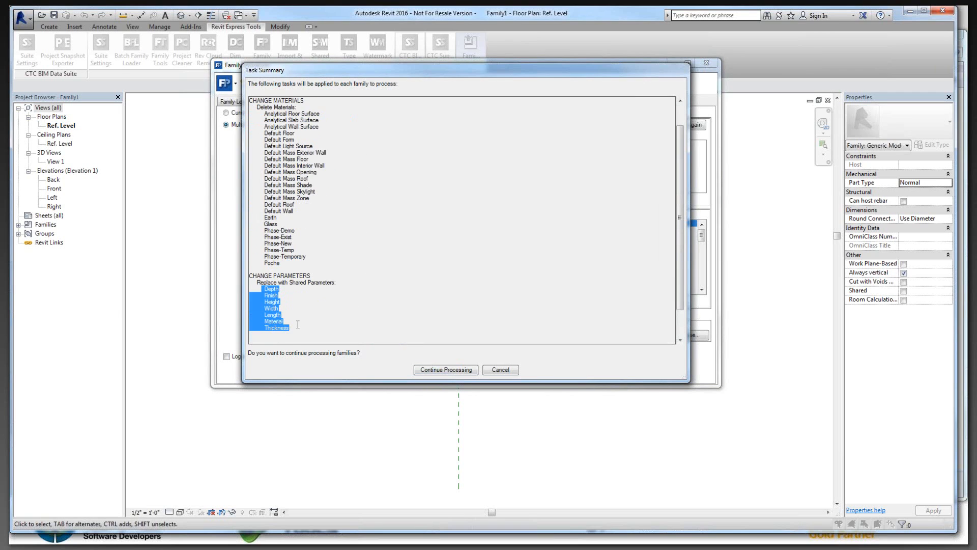
pyautogui.scroll(-2, 297, 324)
pyautogui.moveTo(254, 309); pyautogui.dragTo(350, 306)
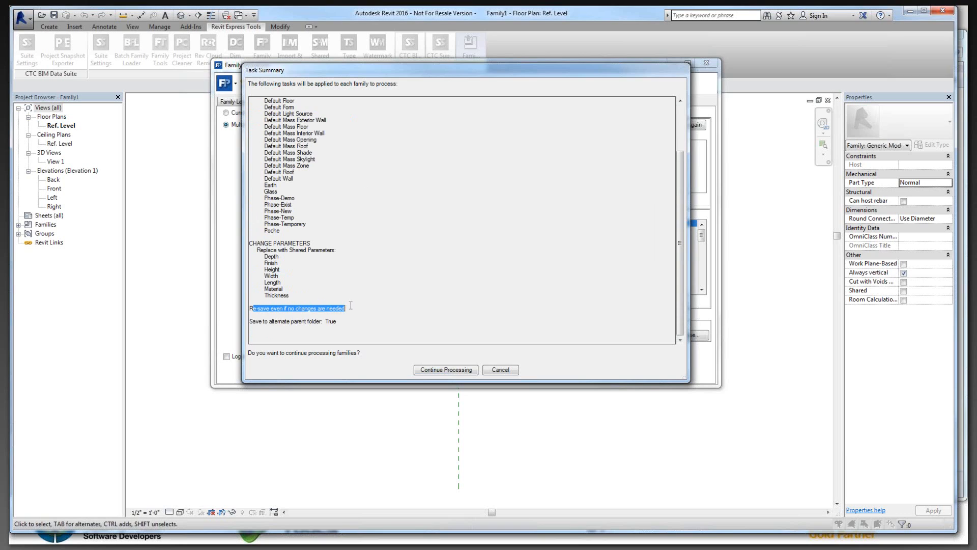
pyautogui.moveTo(253, 321); pyautogui.dragTo(337, 321)
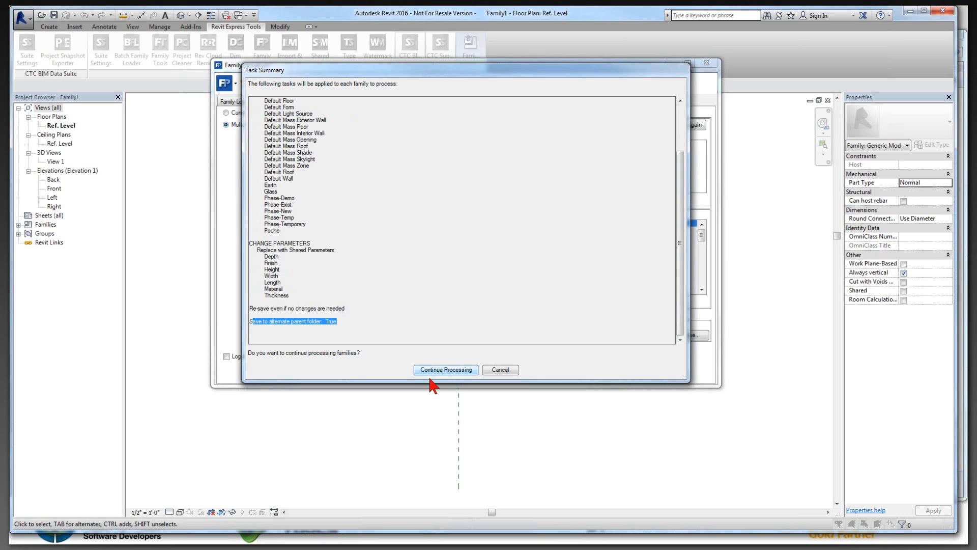
pyautogui.click(432, 370)
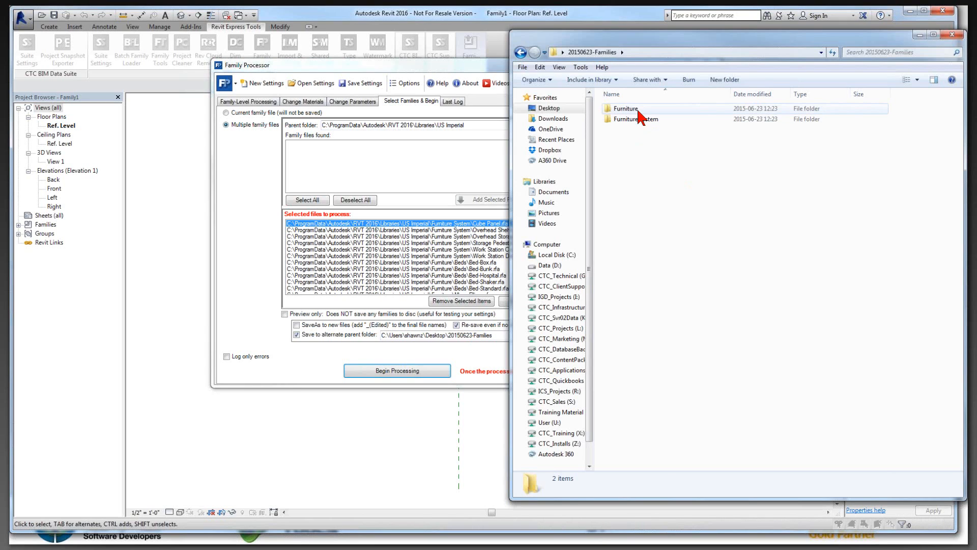
# Step: In Windows Explorer, examine the saved families in the Furniture, Beds and Furniture System folders inside 20150623-Families
pyautogui.doubleClick(638, 111)
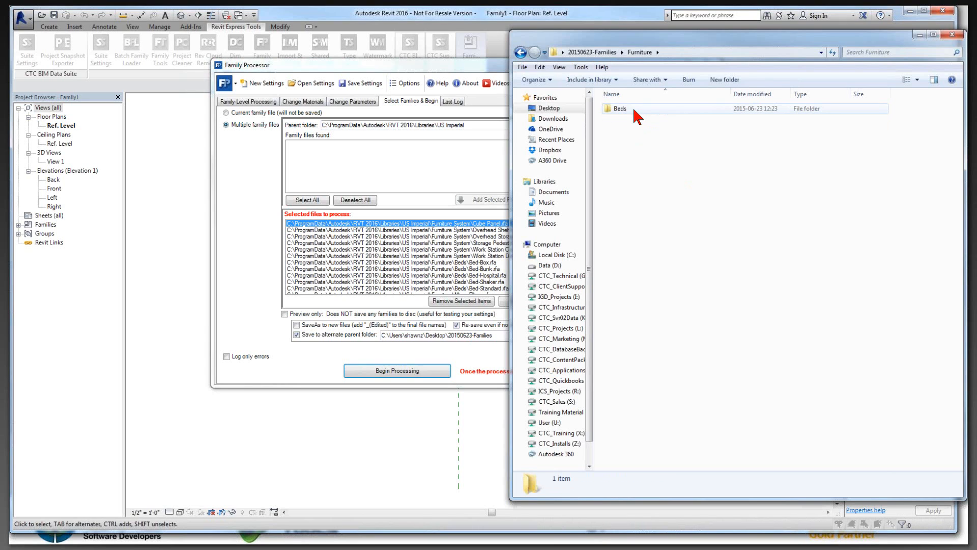
pyautogui.click(634, 109)
pyautogui.doubleClick(636, 112)
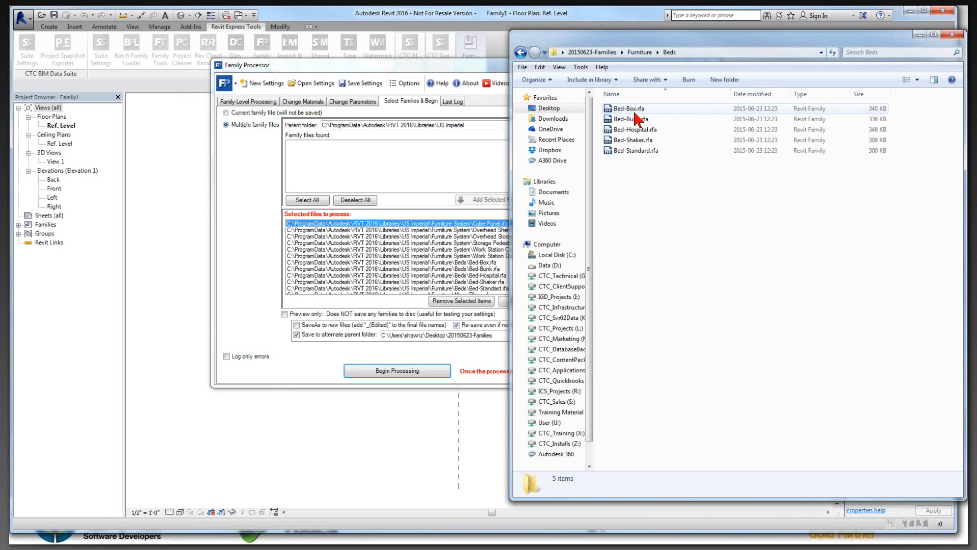
pyautogui.hotkey('alt', 'Left')
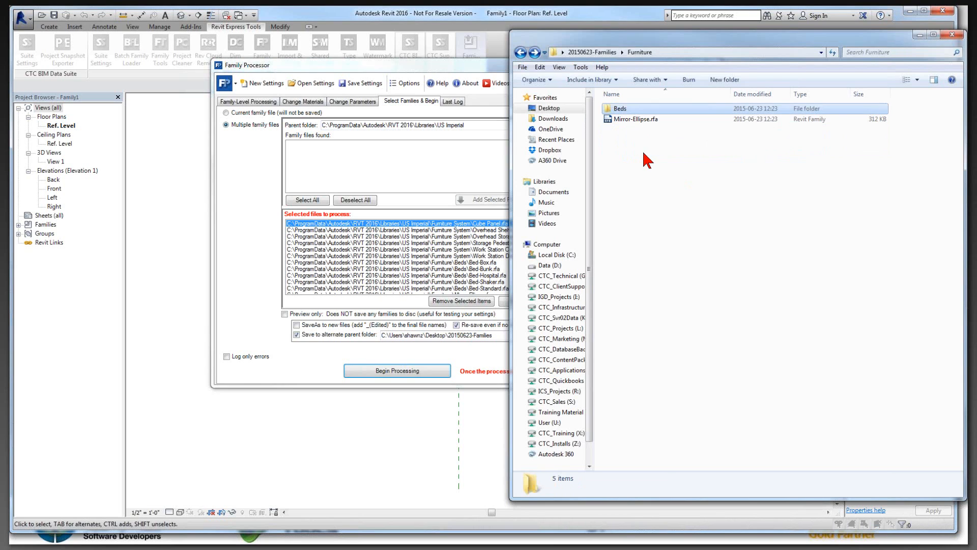
pyautogui.hotkey('alt', 'Left')
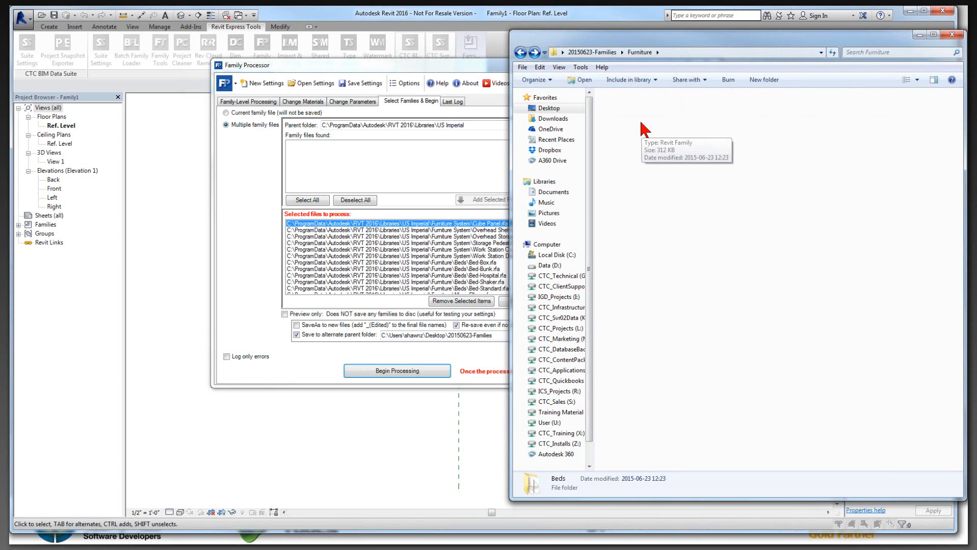
pyautogui.doubleClick(639, 120)
pyautogui.hotkey('alt', 'Left')
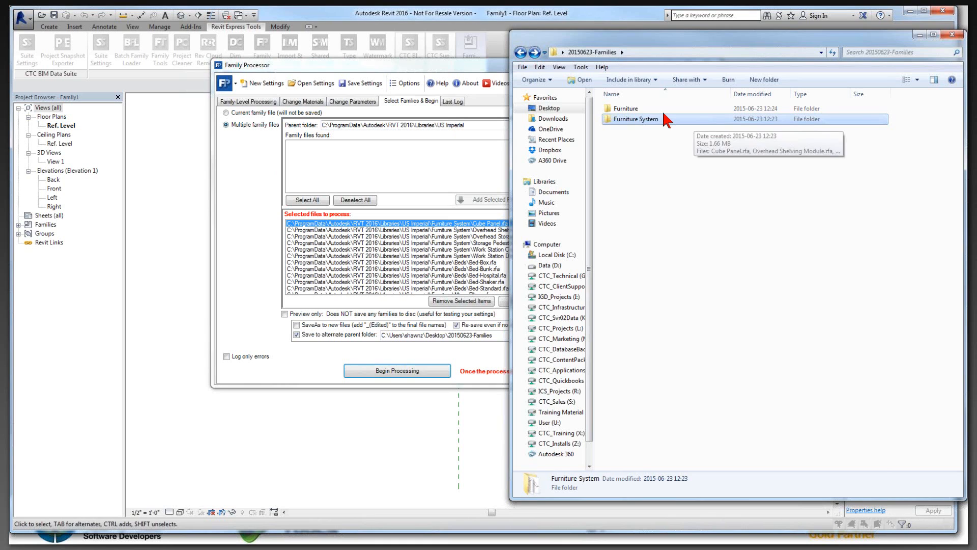
# Step: Examine the processed families in the Furniture folder, its Storage and Tables subfolders, and the Furniture System folder
pyautogui.doubleClick(626, 109)
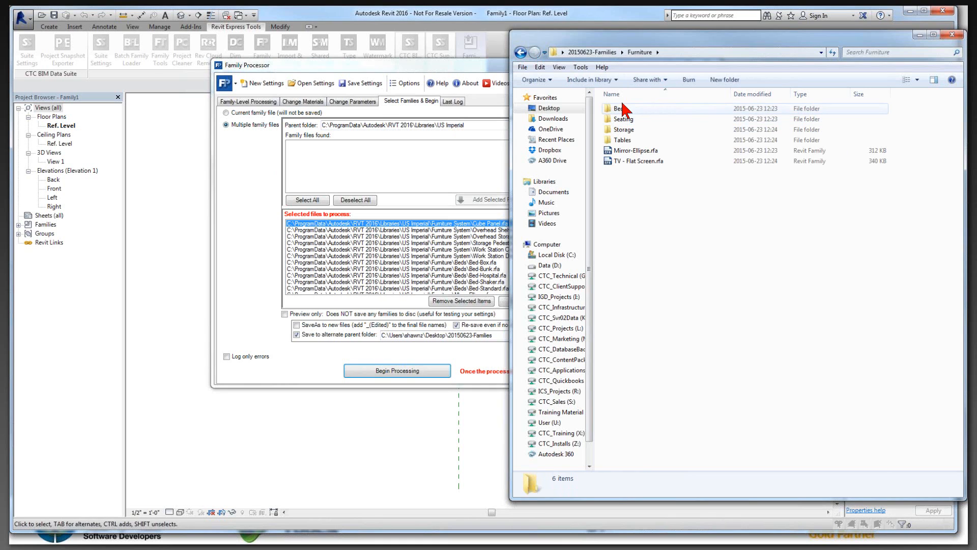
pyautogui.doubleClick(631, 131)
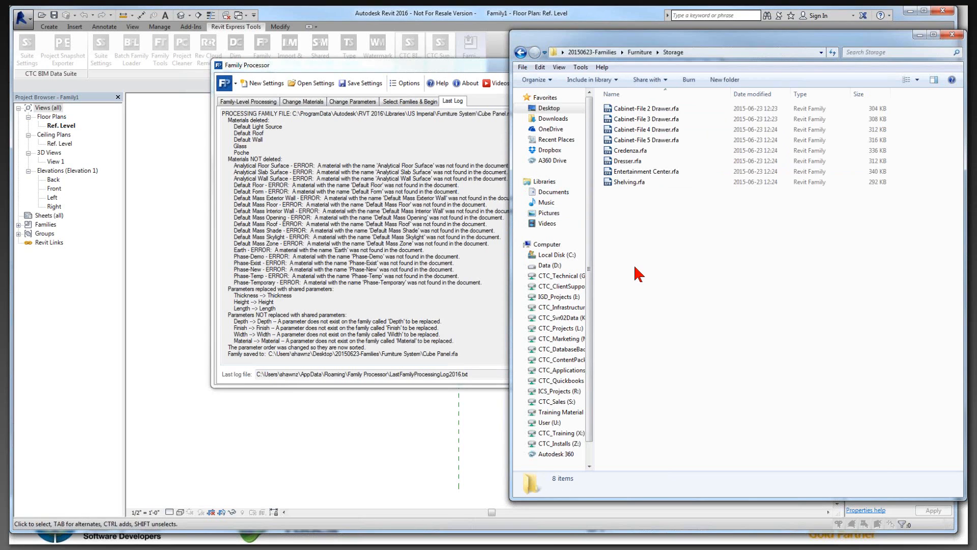
pyautogui.press('BackSpace')
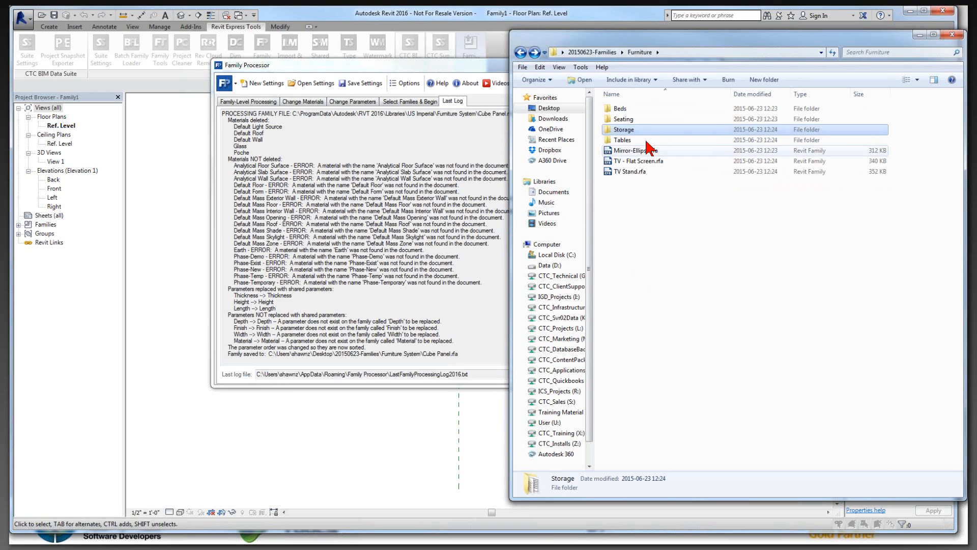
pyautogui.click(638, 139)
pyautogui.doubleClick(639, 139)
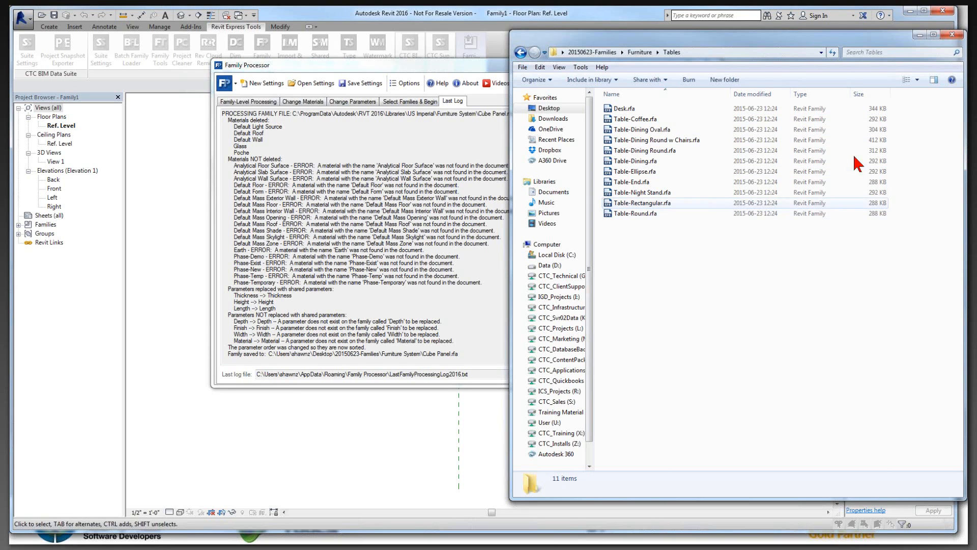
pyautogui.press('BackSpace')
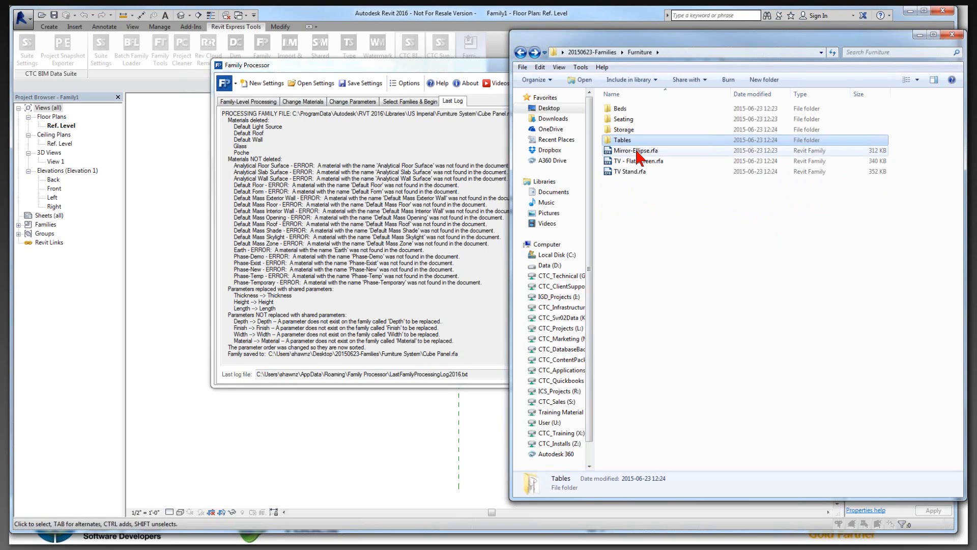
pyautogui.press('BackSpace')
pyautogui.doubleClick(635, 121)
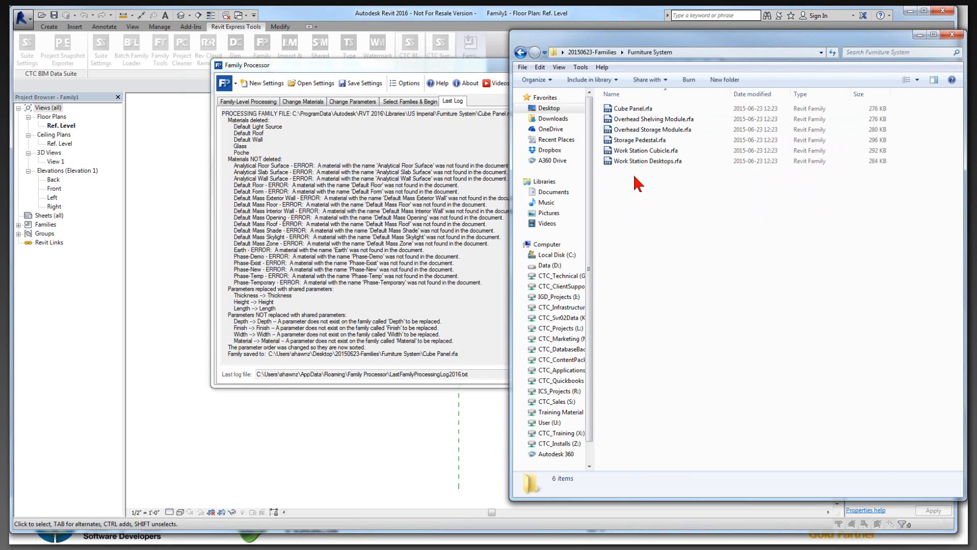
pyautogui.press('BackSpace')
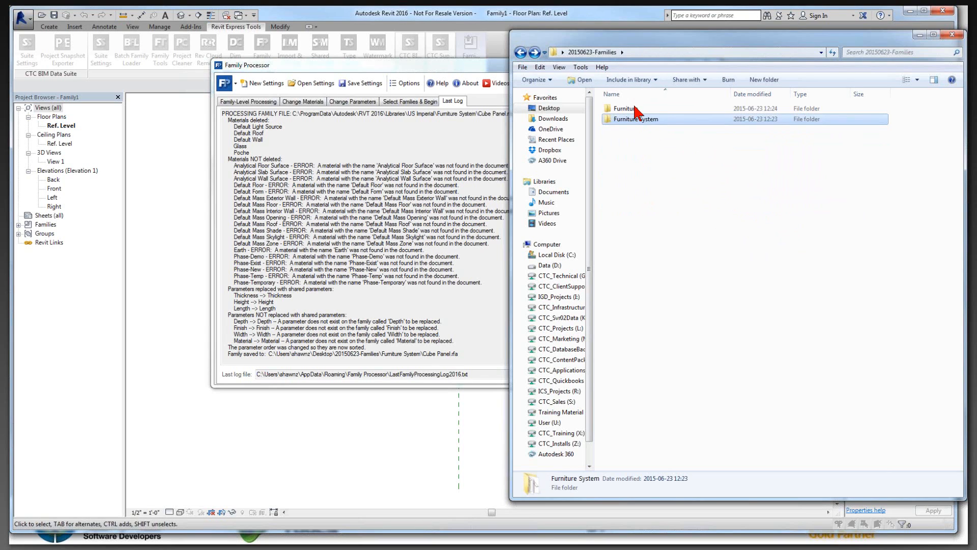
pyautogui.doubleClick(631, 109)
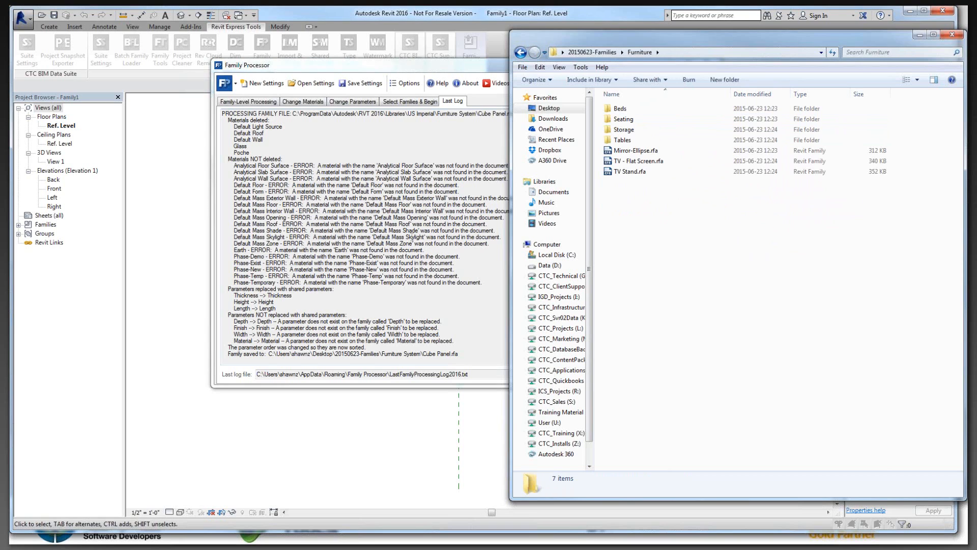
# Step: Return to the Family Processor log and examine the deleted and not-deleted materials listed for Cube Panel.rfa
pyautogui.click(267, 185)
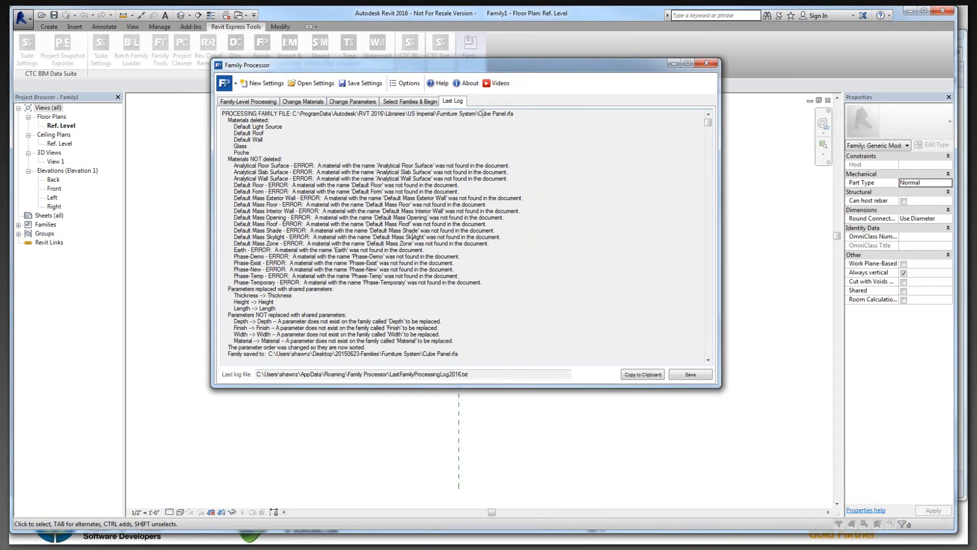
pyautogui.moveTo(479, 114); pyautogui.dragTo(508, 114)
pyautogui.moveTo(233, 127); pyautogui.dragTo(277, 153)
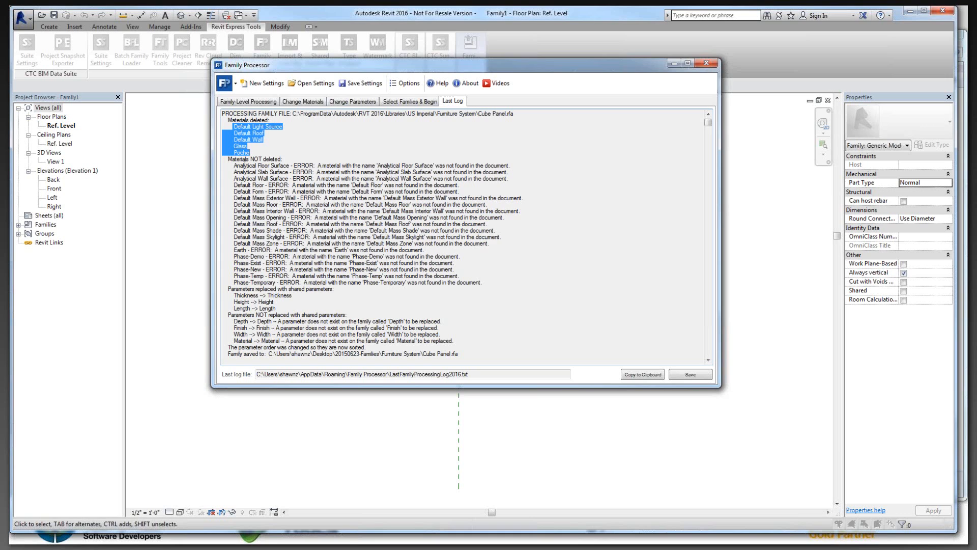
pyautogui.moveTo(234, 166); pyautogui.dragTo(500, 282)
pyautogui.click(402, 250)
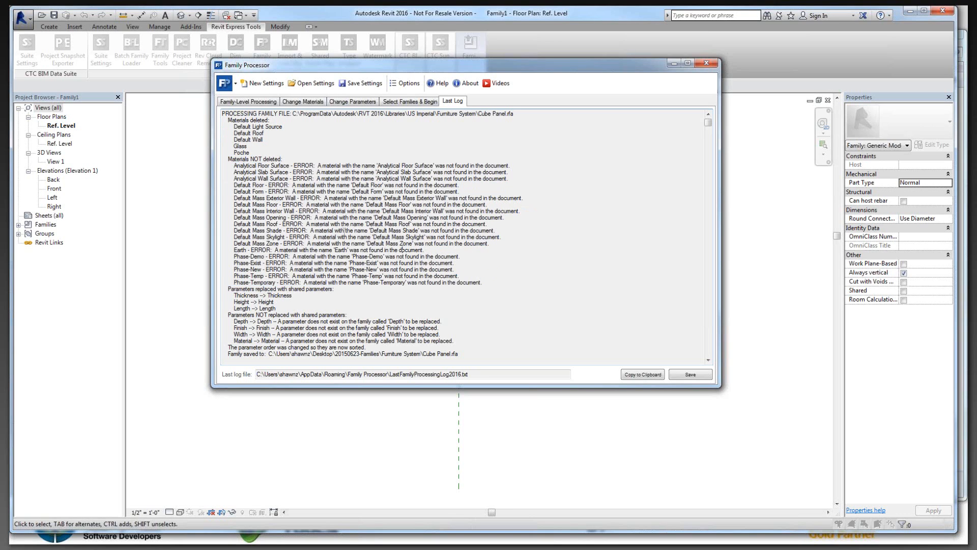
pyautogui.moveTo(308, 224); pyautogui.dragTo(508, 223)
pyautogui.click(451, 231)
pyautogui.moveTo(245, 166); pyautogui.dragTo(377, 286)
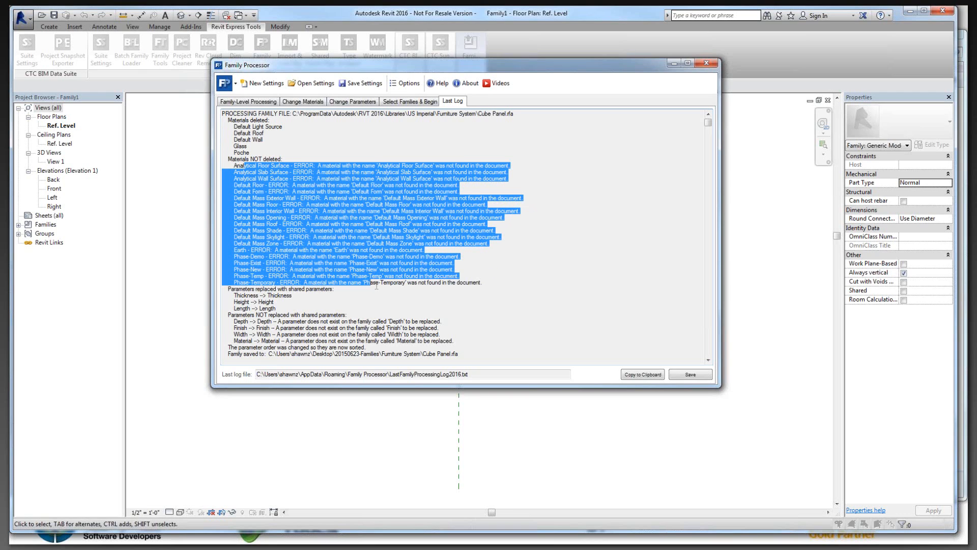
# Step: Review the Cube Panel log entry's replaced and unreplaced parameters, parameter sorting and save location
pyautogui.scroll(-2, 298, 257)
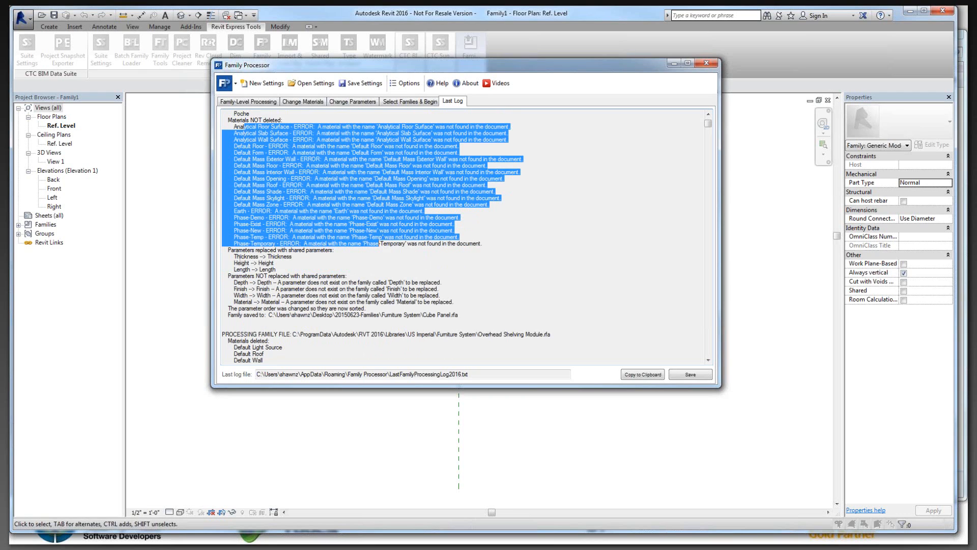
pyautogui.moveTo(234, 257); pyautogui.dragTo(295, 256)
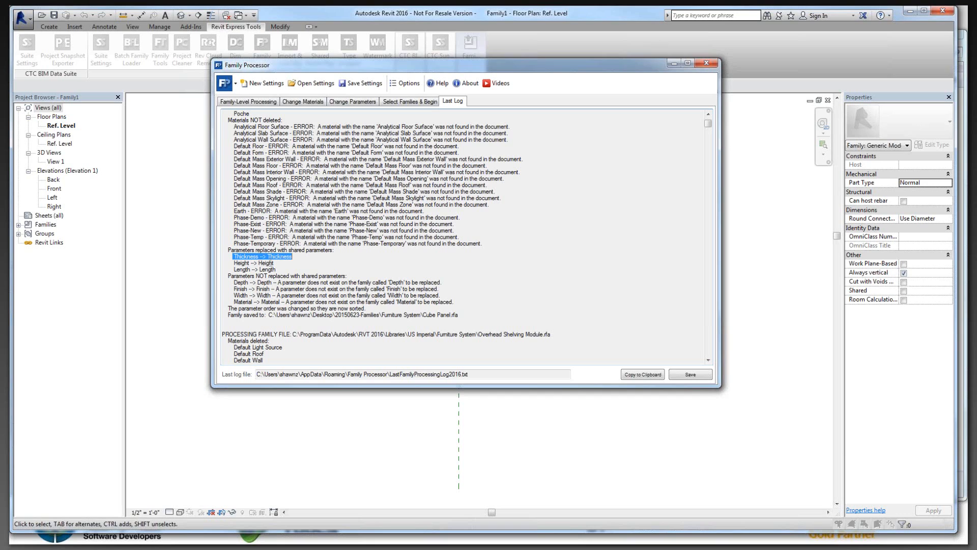
pyautogui.moveTo(235, 263); pyautogui.dragTo(278, 269)
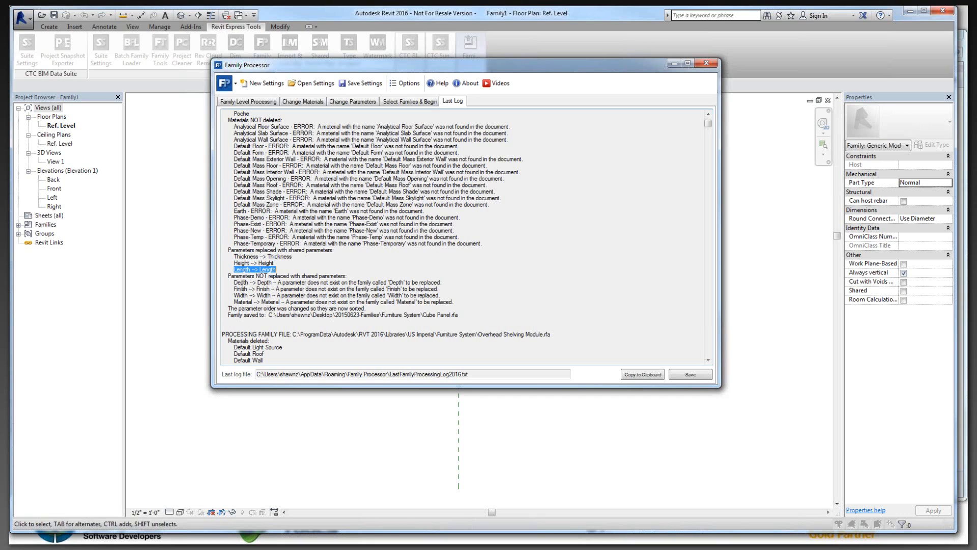
pyautogui.moveTo(234, 282); pyautogui.dragTo(469, 301)
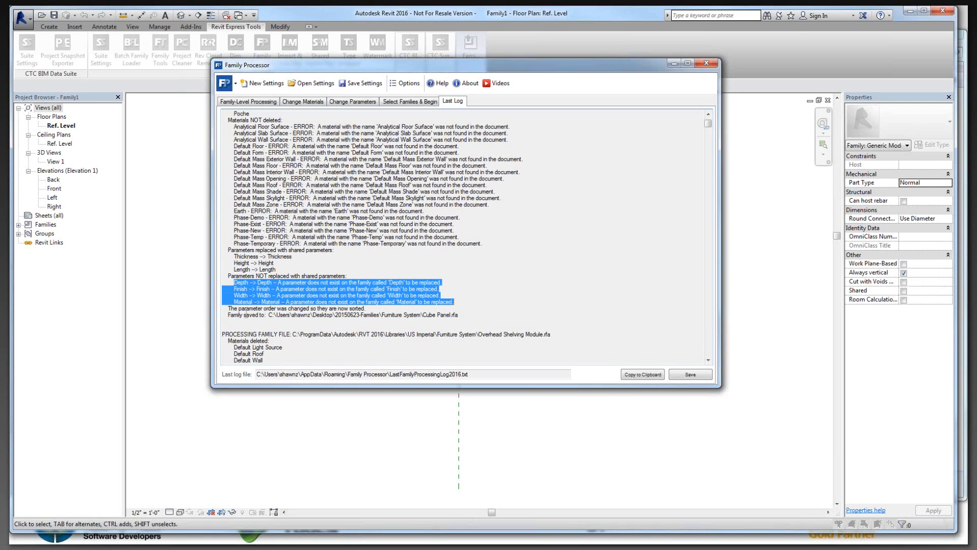
pyautogui.moveTo(226, 309); pyautogui.dragTo(383, 309)
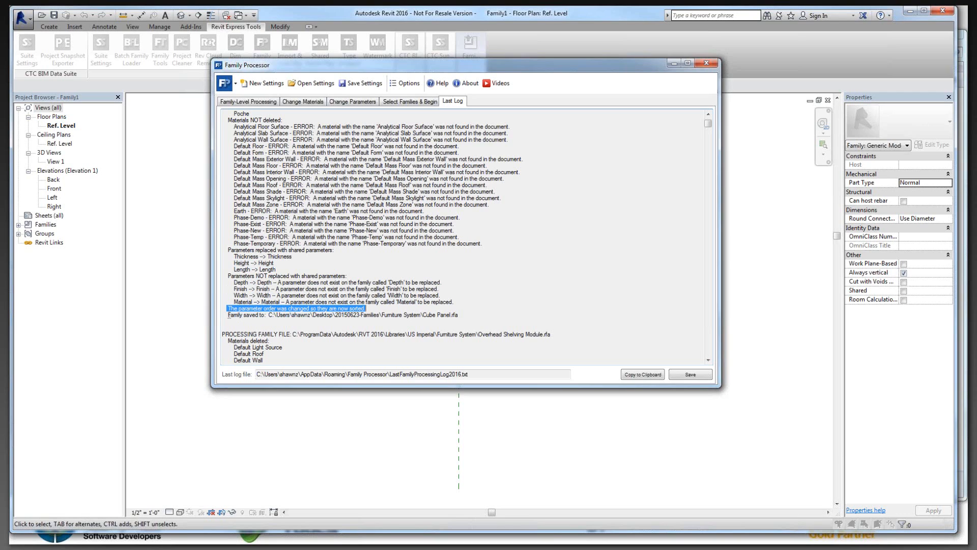
pyautogui.moveTo(227, 315); pyautogui.dragTo(466, 314)
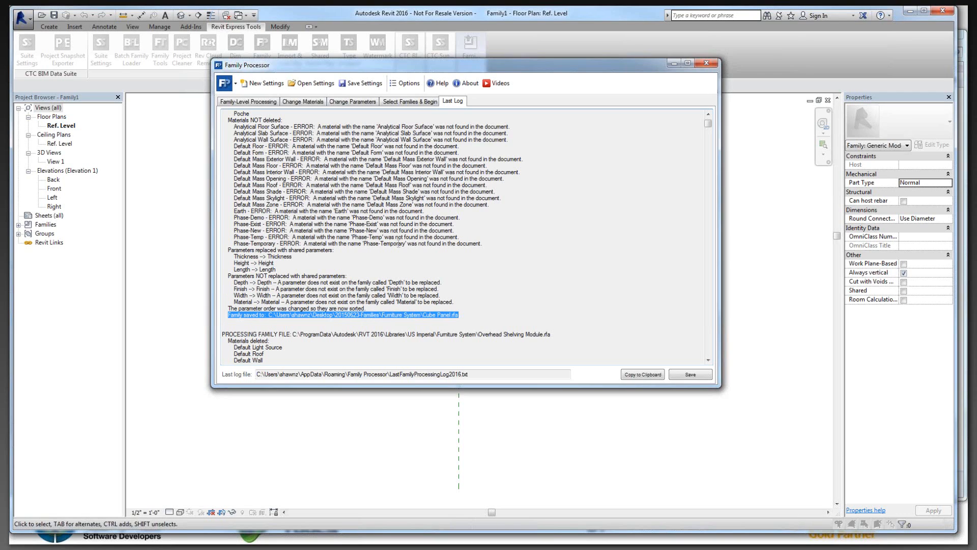
# Step: Compare the source file path of the Cube Panel family with its saved file path in the log
pyautogui.scroll(2, 297, 124)
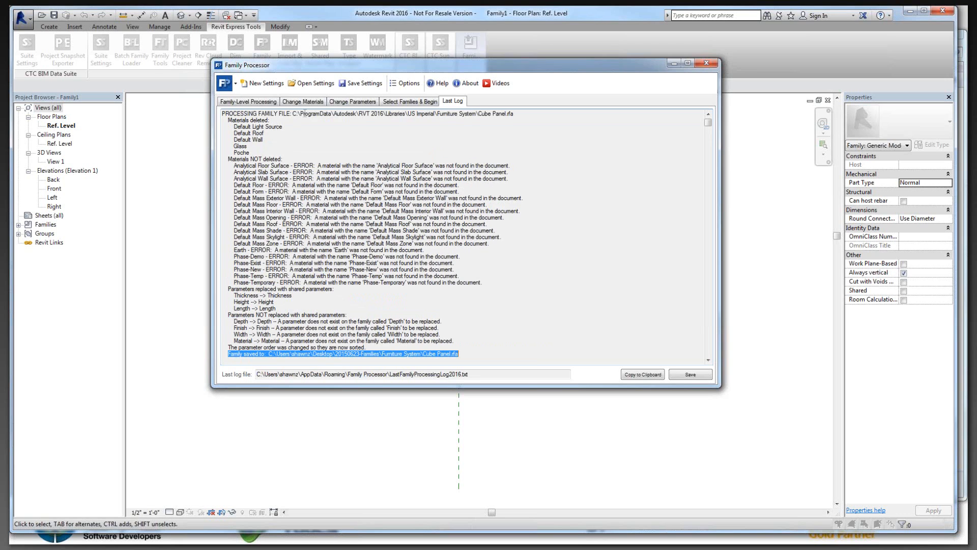
pyautogui.moveTo(311, 114); pyautogui.dragTo(448, 114)
pyautogui.scroll(-2, 267, 316)
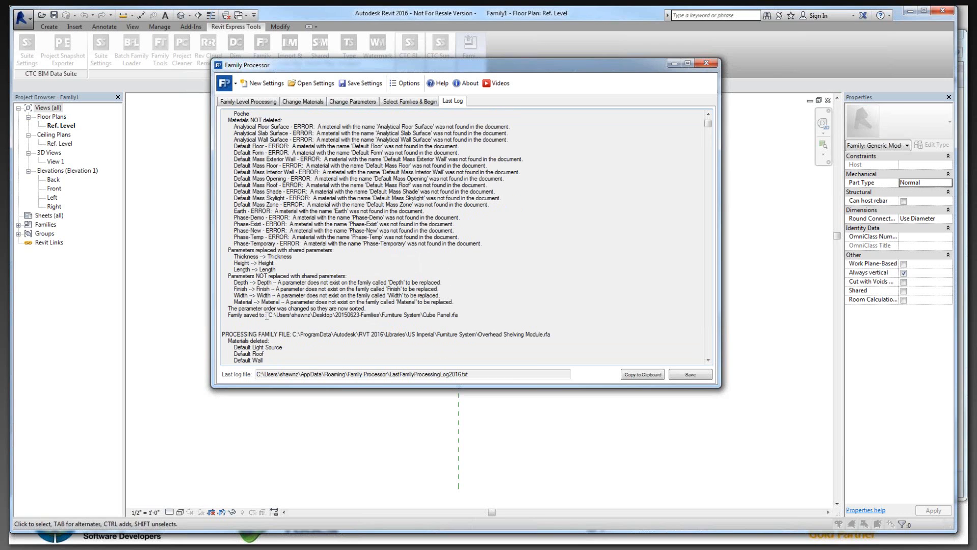
pyautogui.moveTo(269, 315); pyautogui.dragTo(468, 316)
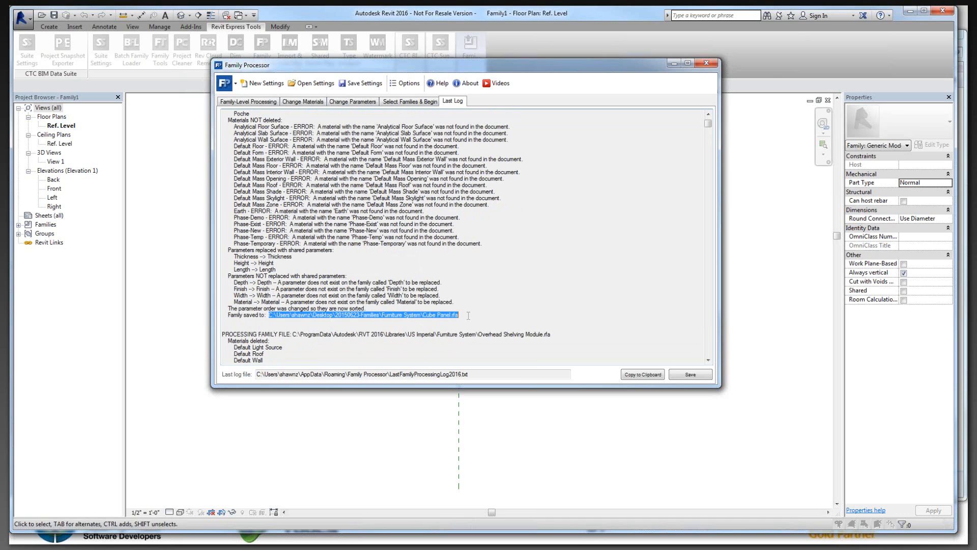
# Step: Examine the log entry for Overhead Shelving Module.rfa, focusing on the parameters replaced with shared parameters
pyautogui.scroll(-10, 465, 313)
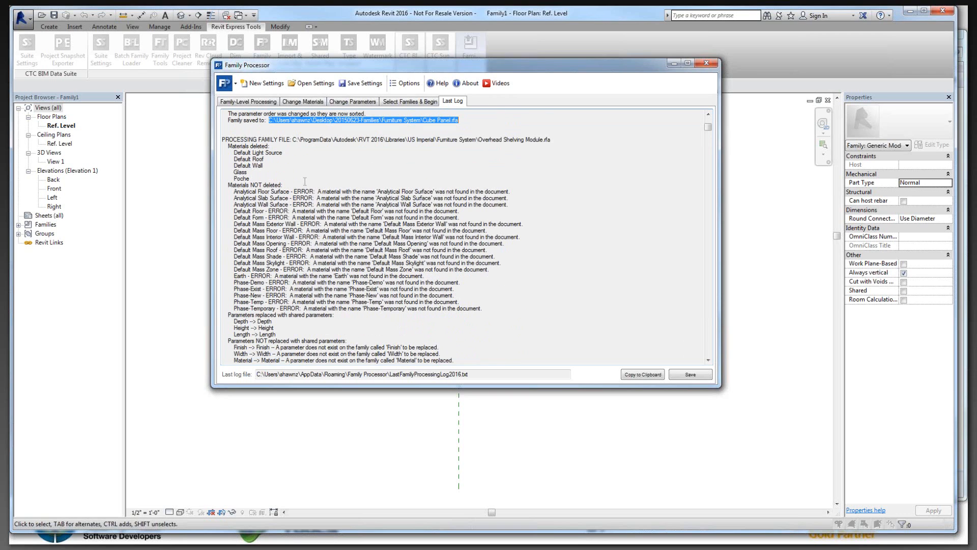
pyautogui.scroll(-1, 340, 210)
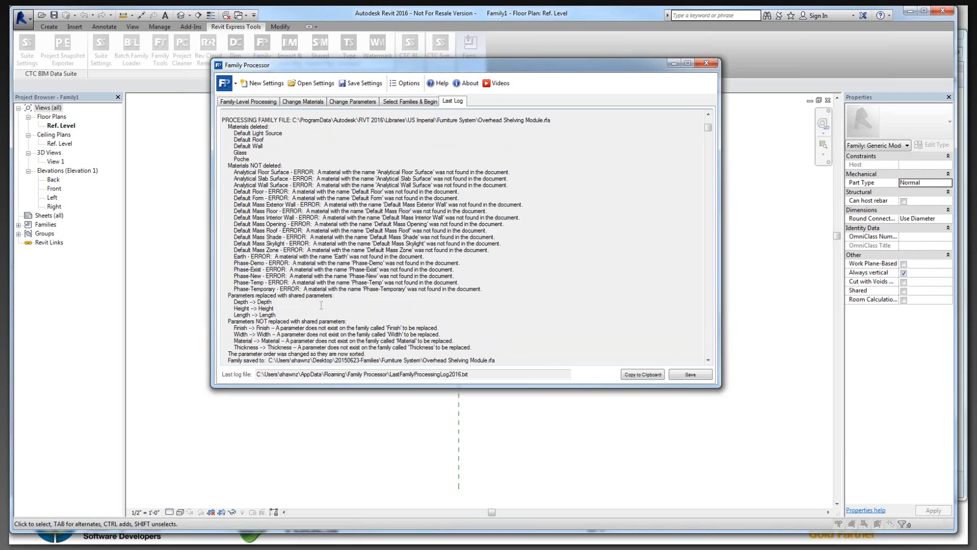
pyautogui.scroll(-1, 324, 303)
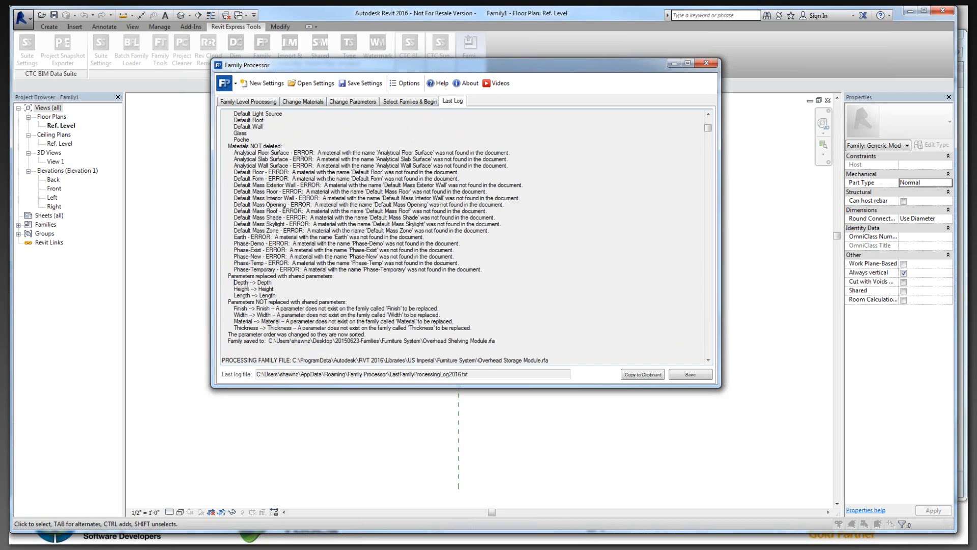
pyautogui.moveTo(234, 283); pyautogui.dragTo(278, 293)
pyautogui.scroll(-2, 324, 290)
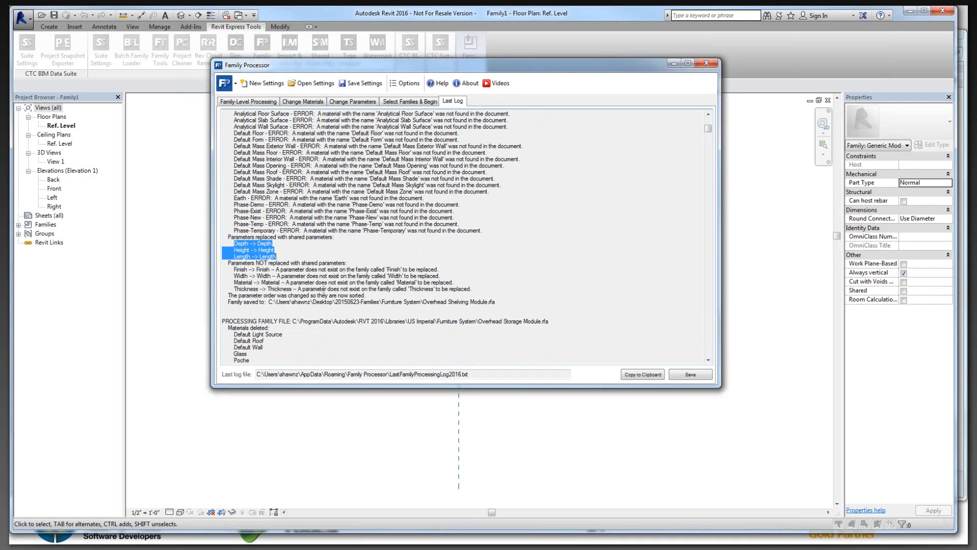
pyautogui.scroll(-20, 324, 289)
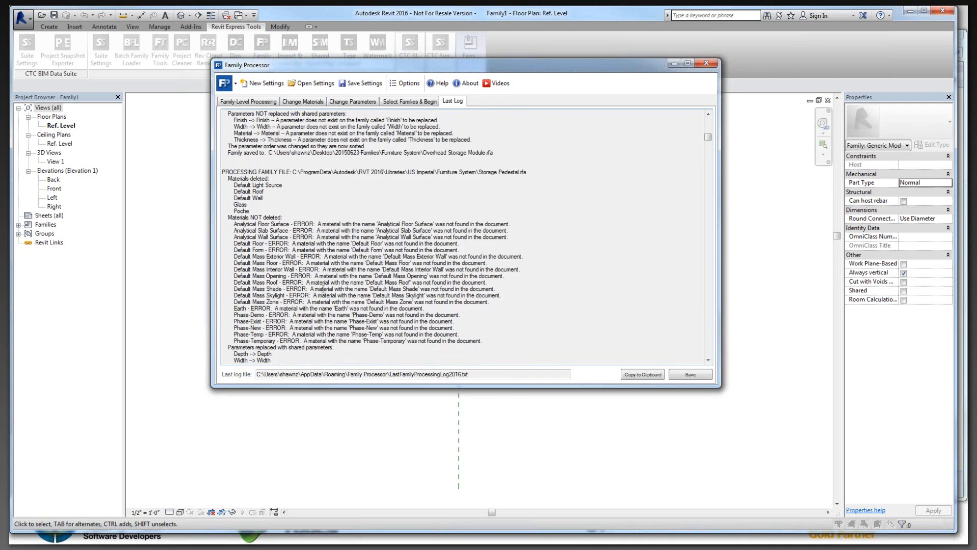
# Step: Check which parameters were replaced with shared parameters in the Overhead Storage Module and Storage Pedestal log entries
pyautogui.scroll(2, 324, 288)
pyautogui.moveTo(233, 133); pyautogui.dragTo(287, 145)
pyautogui.scroll(-9, 298, 196)
pyautogui.moveTo(234, 218); pyautogui.dragTo(289, 233)
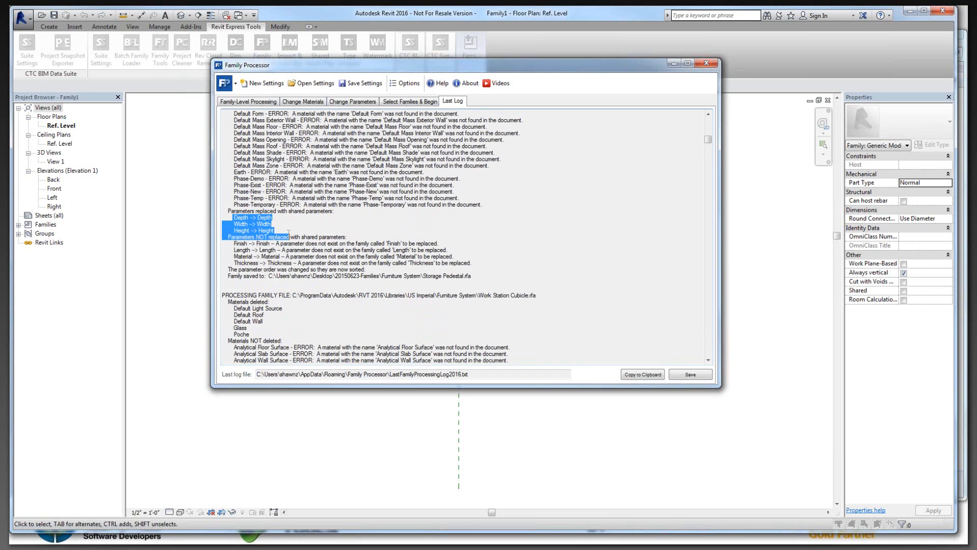
pyautogui.scroll(-1, 288, 232)
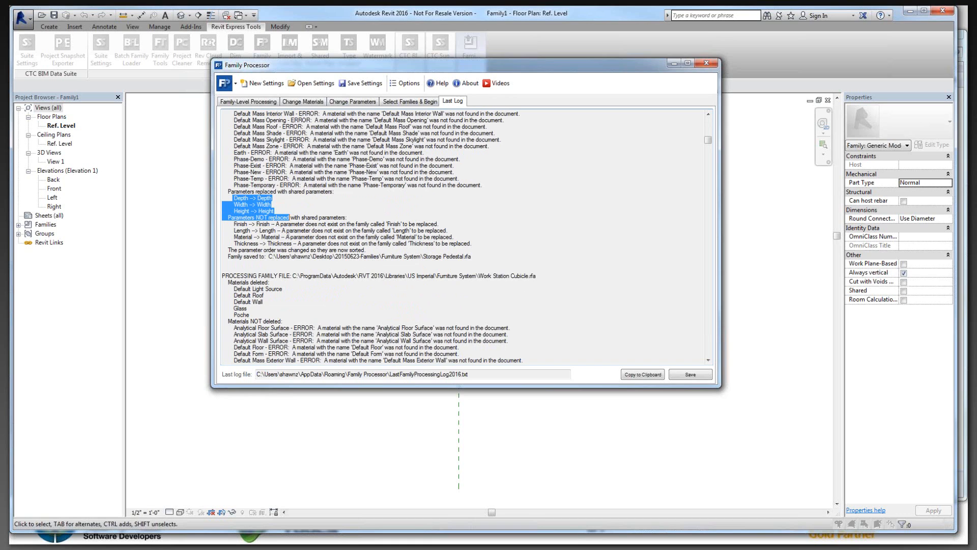
# Step: Examine the Work Station Cubicle.rfa log entry and its list of parameters not replaced with shared parameters
pyautogui.scroll(-7, 284, 231)
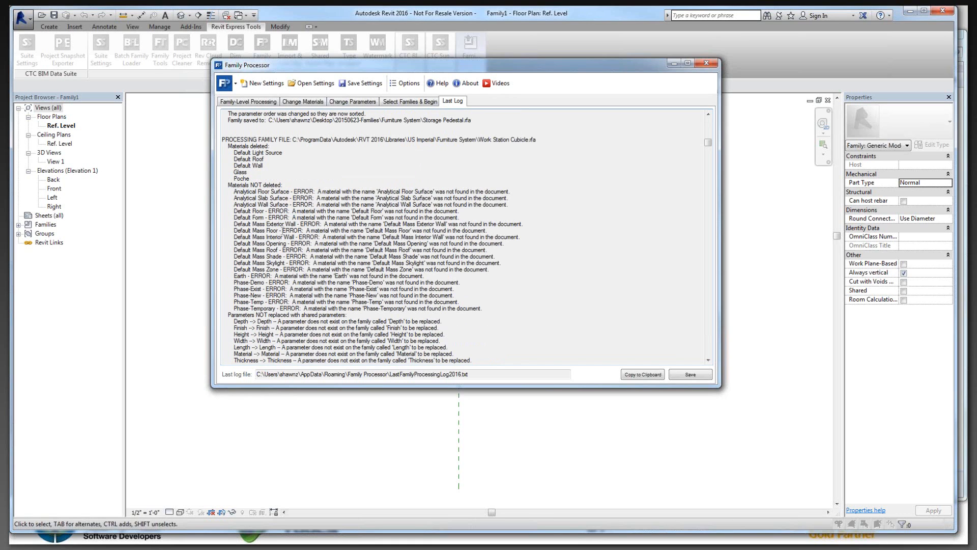
pyautogui.moveTo(480, 140); pyautogui.dragTo(539, 149)
pyautogui.scroll(-1, 539, 149)
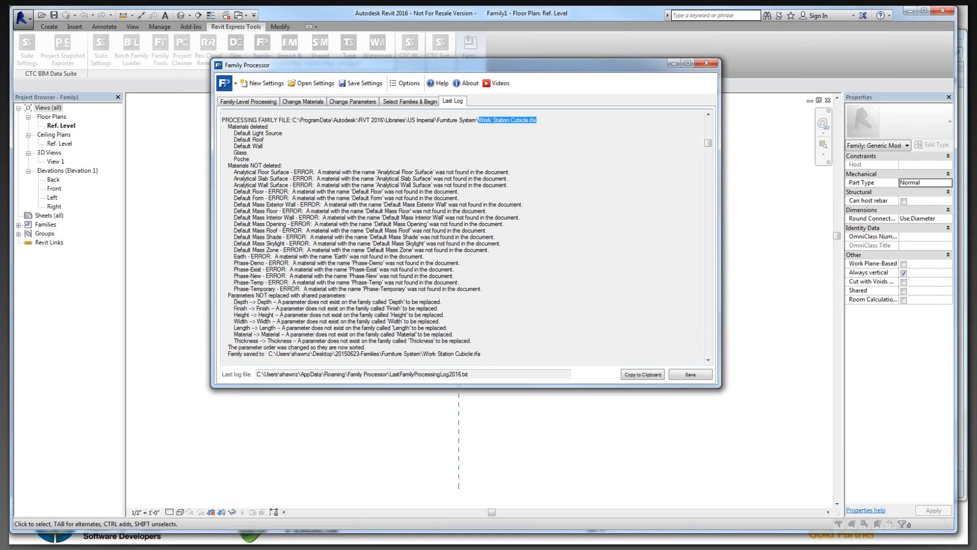
pyautogui.doubleClick(237, 302)
pyautogui.moveTo(284, 303); pyautogui.dragTo(478, 341)
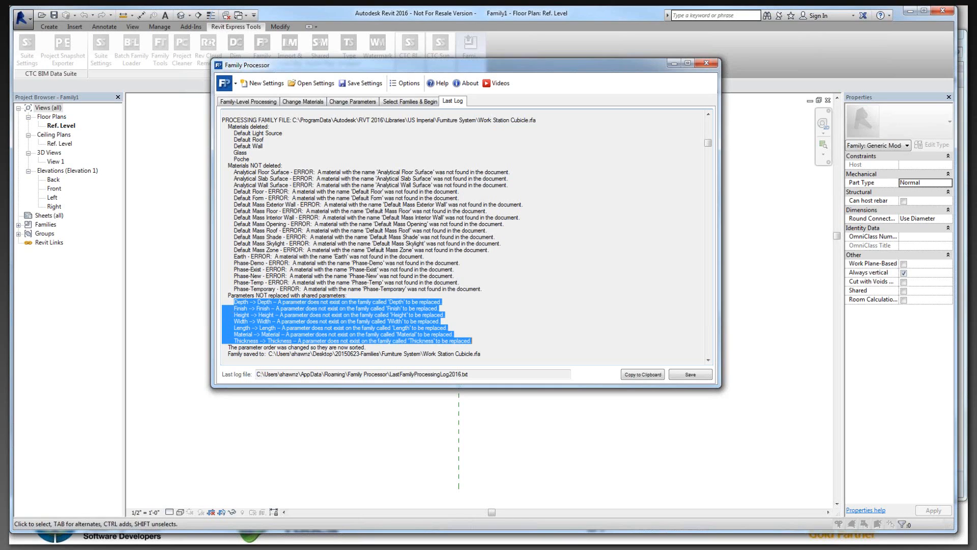
pyautogui.moveTo(224, 301); pyautogui.dragTo(482, 344)
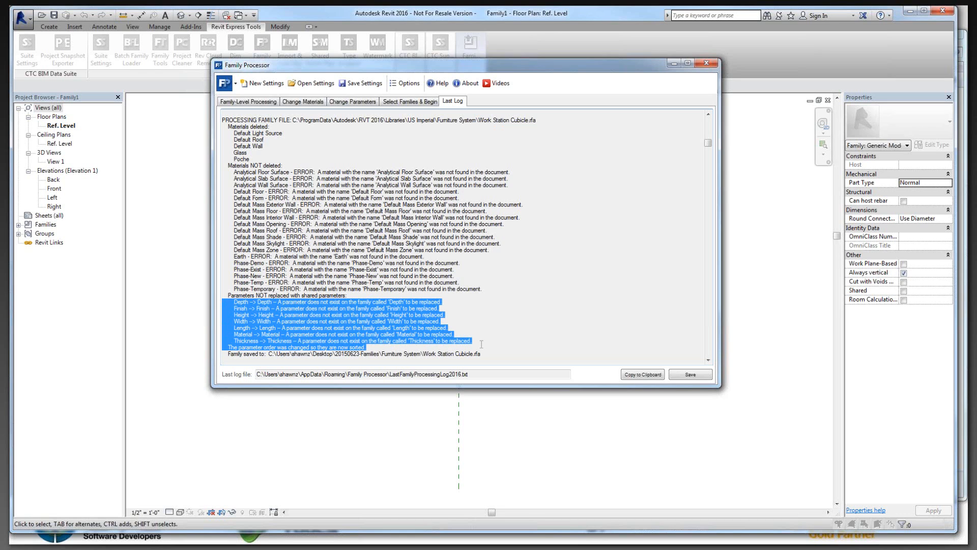
# Step: Review the replaced parameters logged for the Bed-Box and Bed-Bunk families, and recheck those of Overhead Storage Module
pyautogui.scroll(-3, 482, 344)
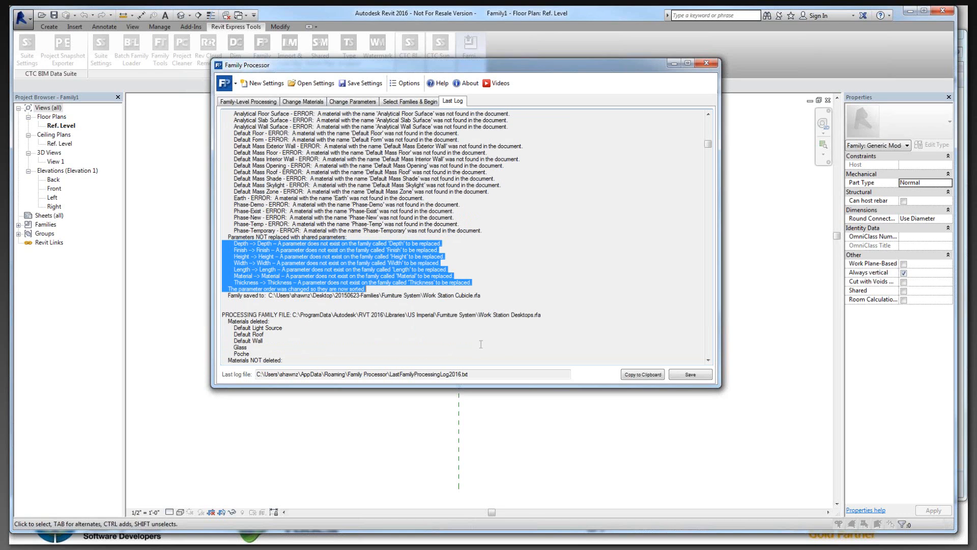
pyautogui.scroll(-20, 480, 344)
pyautogui.moveTo(232, 166); pyautogui.dragTo(301, 170)
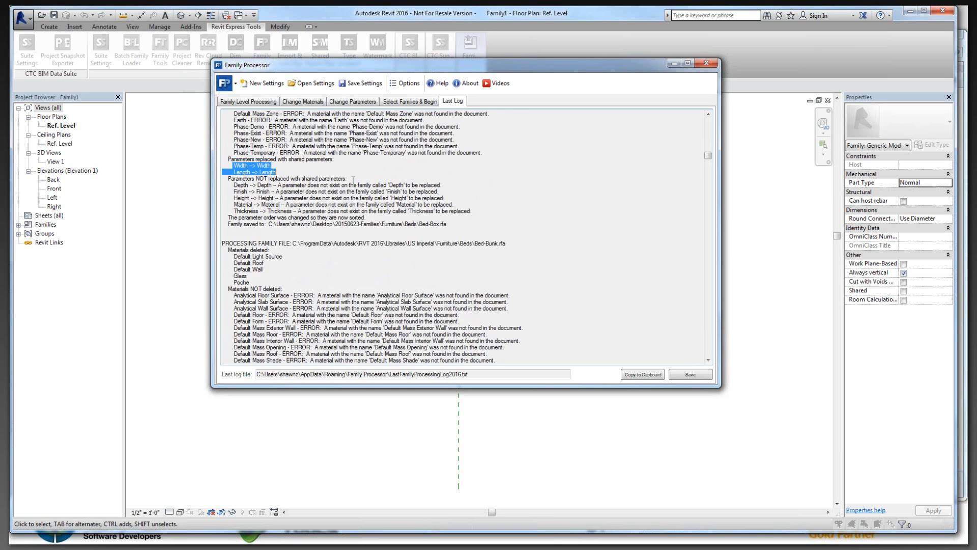
pyautogui.scroll(8, 353, 179)
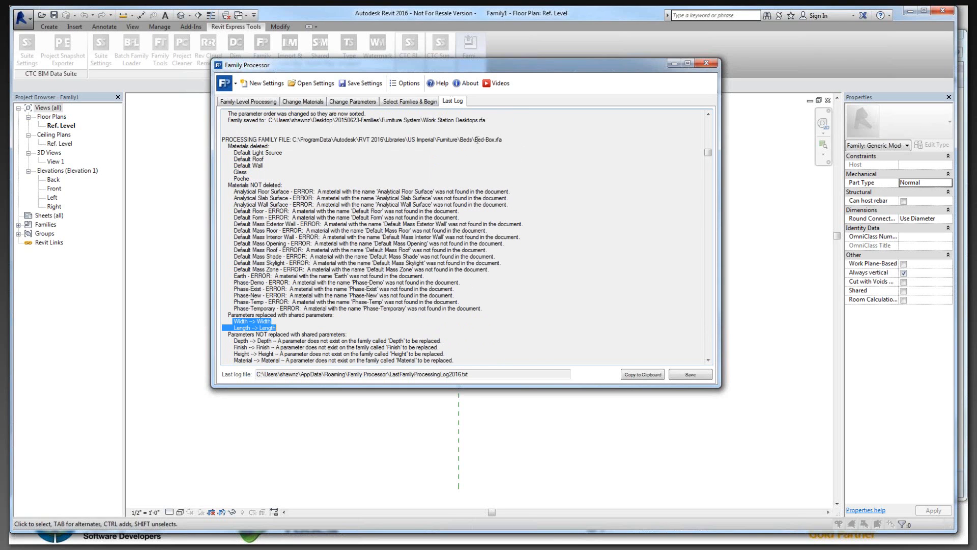
pyautogui.scroll(-5, 418, 264)
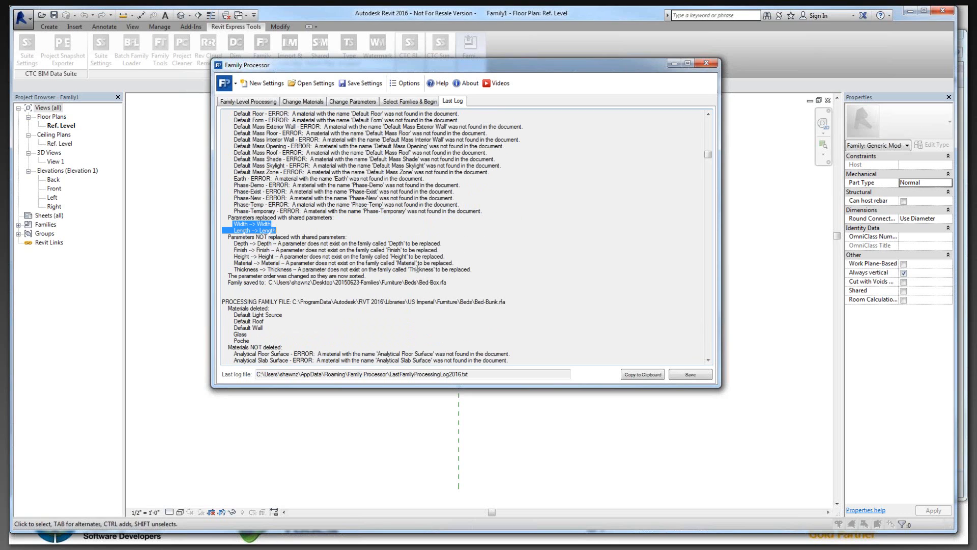
pyautogui.scroll(-5, 417, 269)
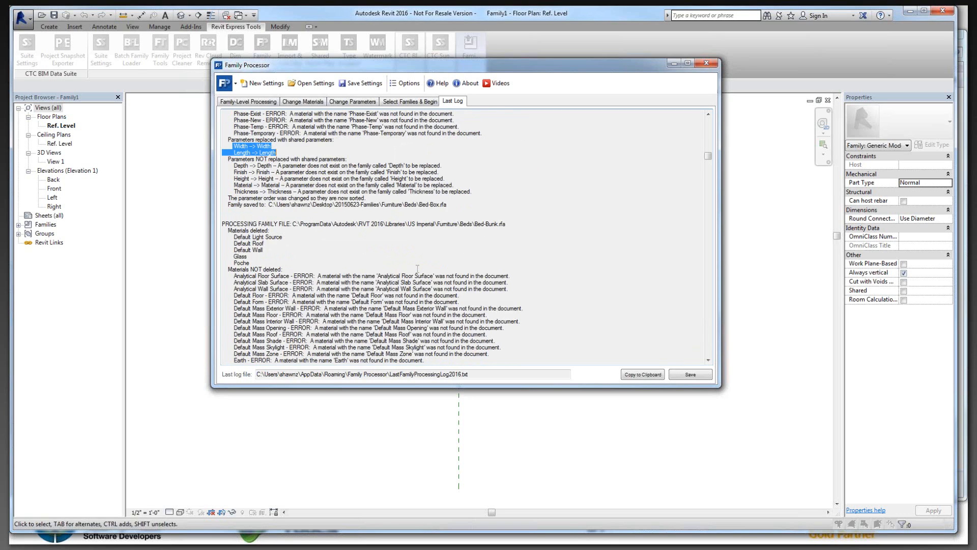
pyautogui.scroll(-10, 417, 265)
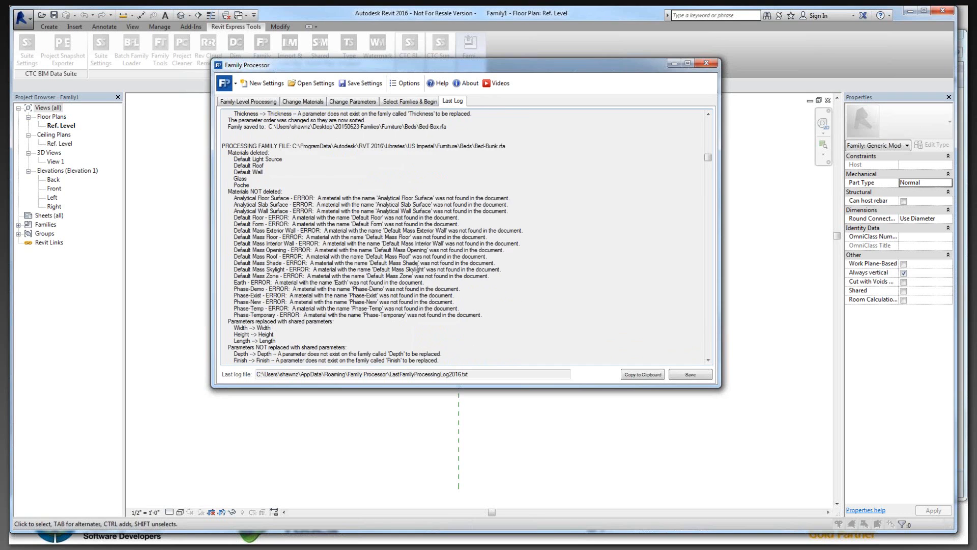
pyautogui.scroll(-1, 418, 268)
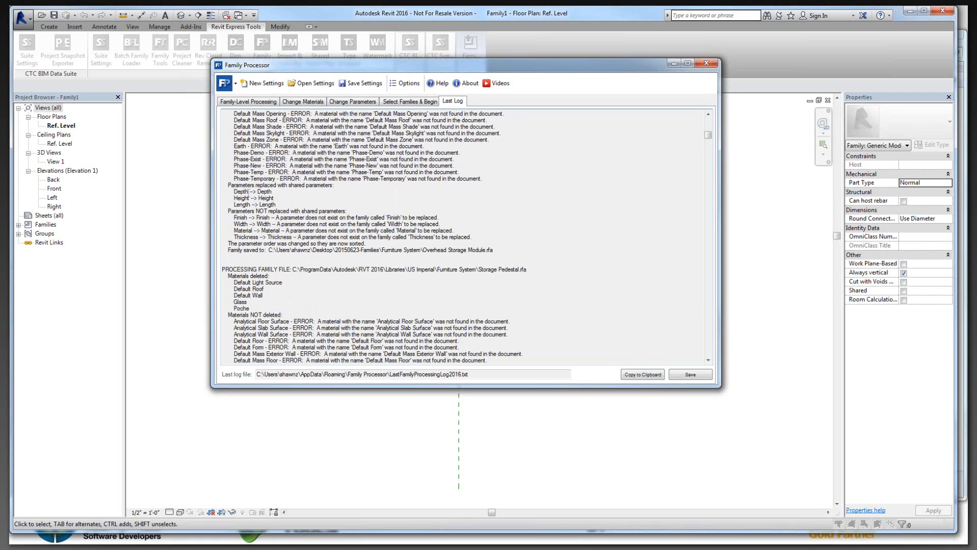
pyautogui.moveTo(234, 191); pyautogui.dragTo(277, 205)
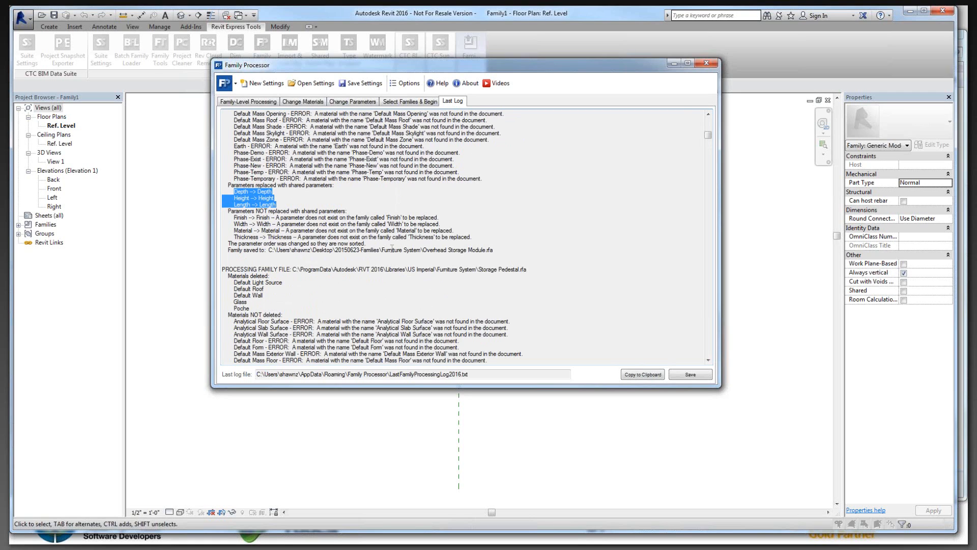
# Step: Close the Family Processor and open TV Stand.rfa from the Furniture folder inside 20150623-Families on the Desktop
pyautogui.click(702, 65)
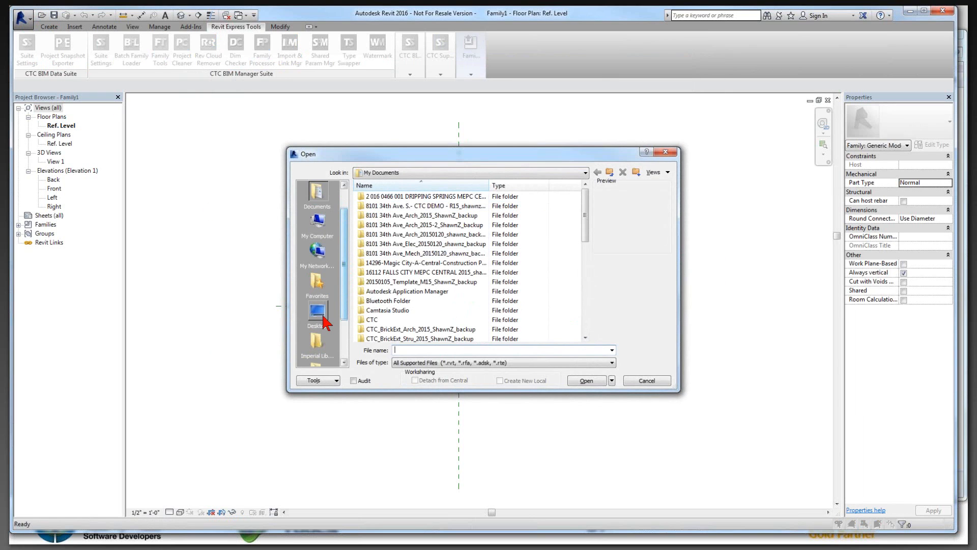
pyautogui.click(317, 313)
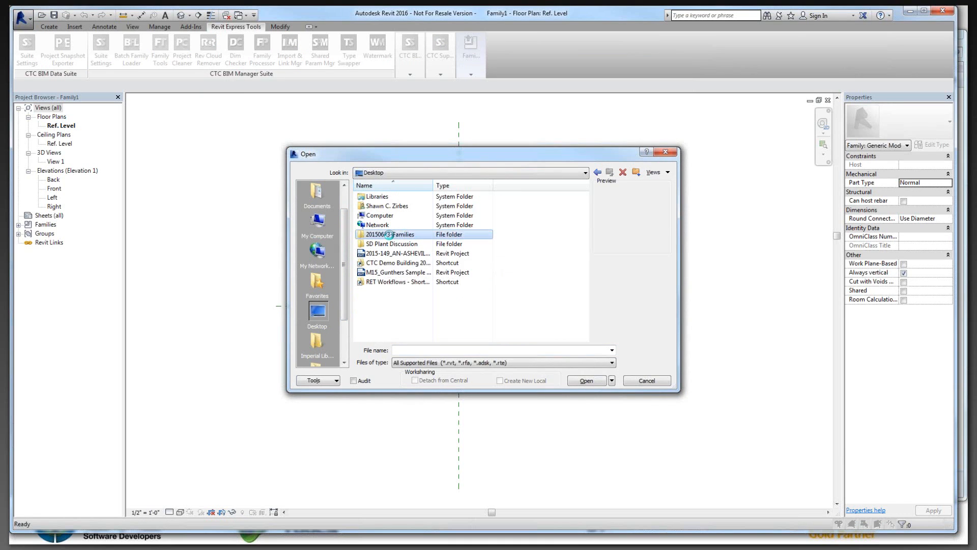
pyautogui.doubleClick(385, 237)
pyautogui.doubleClick(379, 197)
pyautogui.click(392, 252)
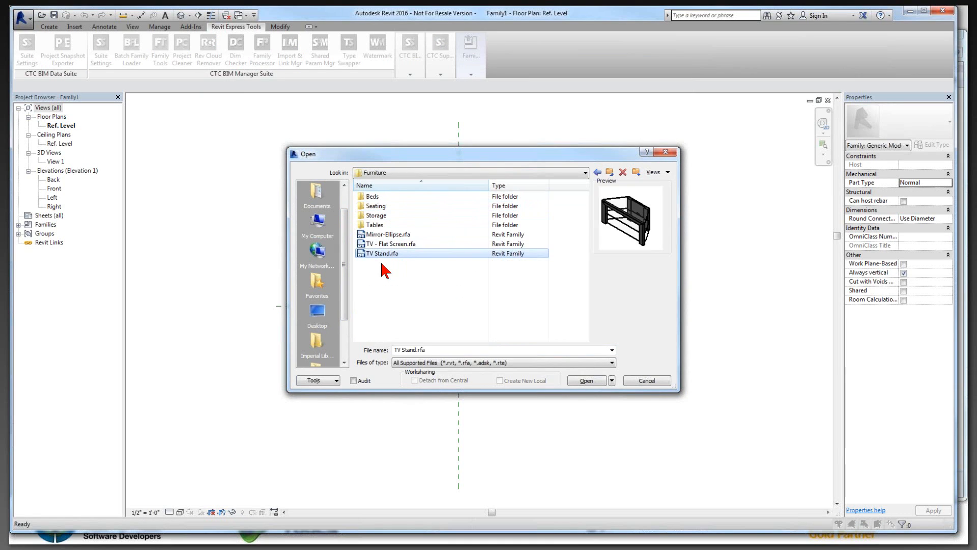
pyautogui.doubleClick(379, 252)
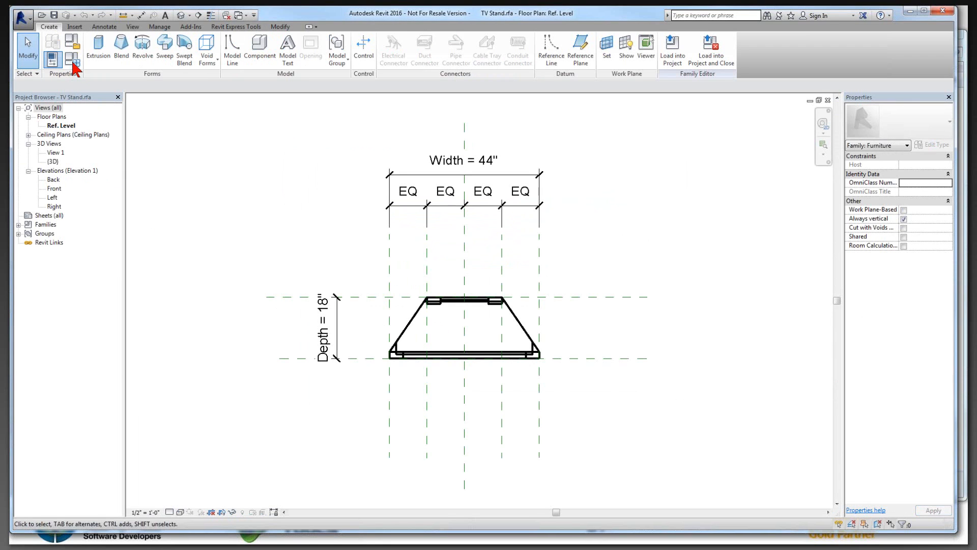
# Step: Show the TV Stand's family types and check whether its Depth dimension is defined as a shared parameter
pyautogui.click(73, 60)
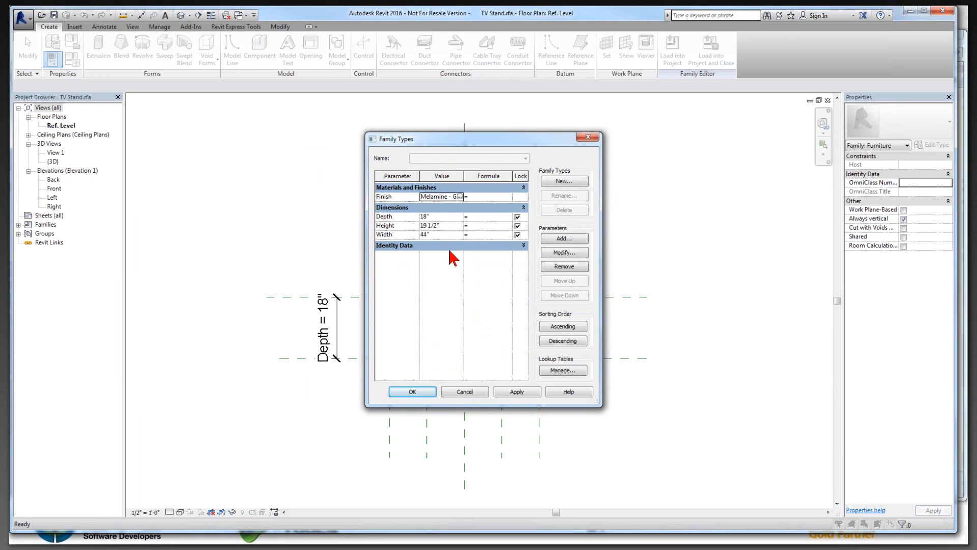
pyautogui.click(441, 235)
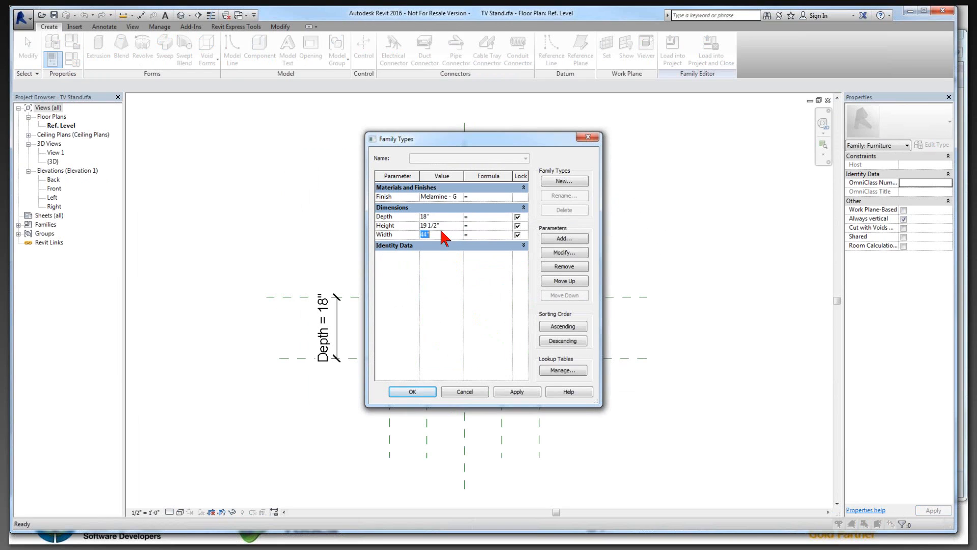
pyautogui.click(404, 218)
pyautogui.click(402, 234)
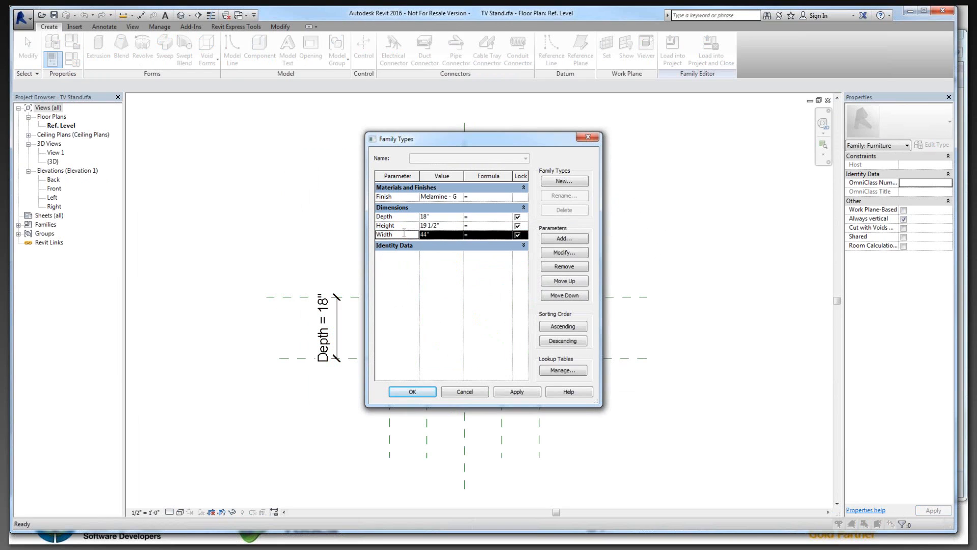
pyautogui.click(402, 218)
pyautogui.click(405, 234)
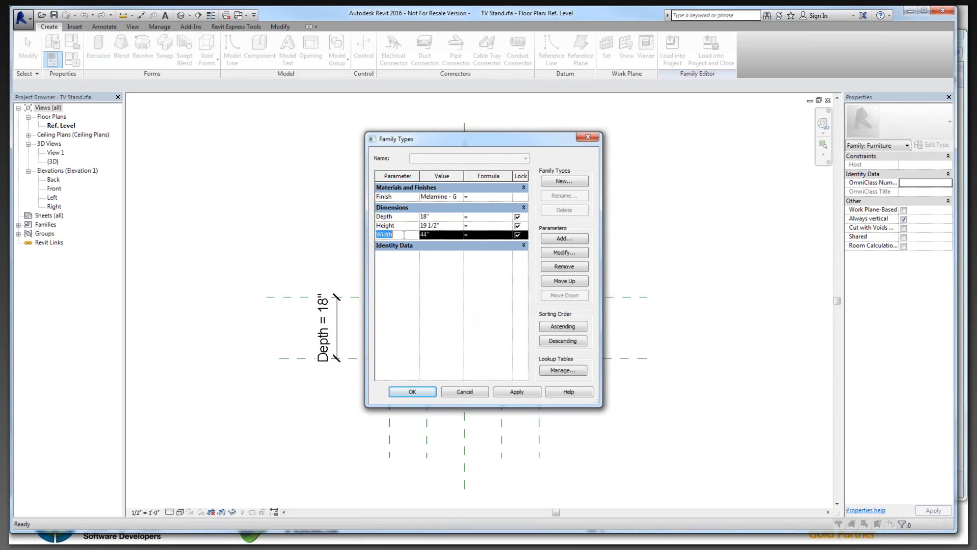
pyautogui.click(407, 218)
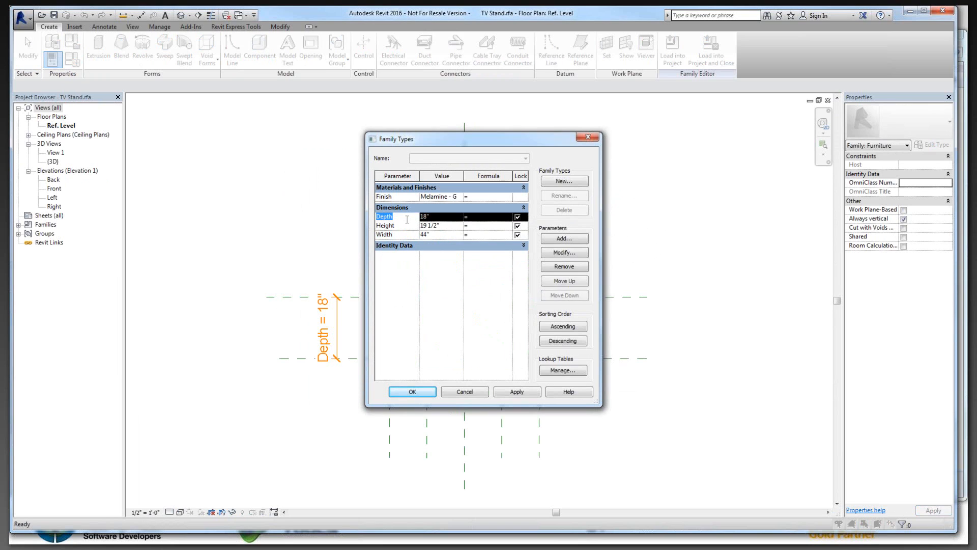
pyautogui.click(561, 254)
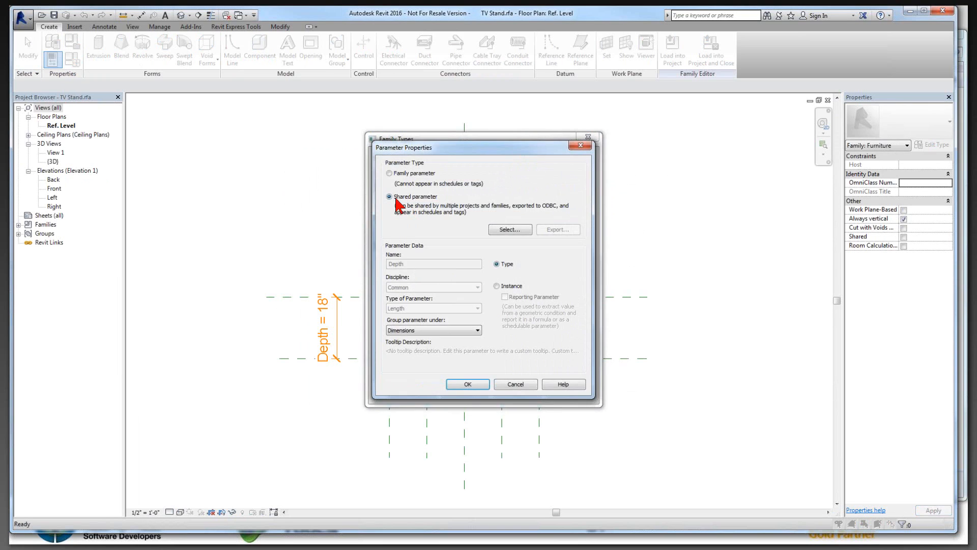
pyautogui.click(389, 197)
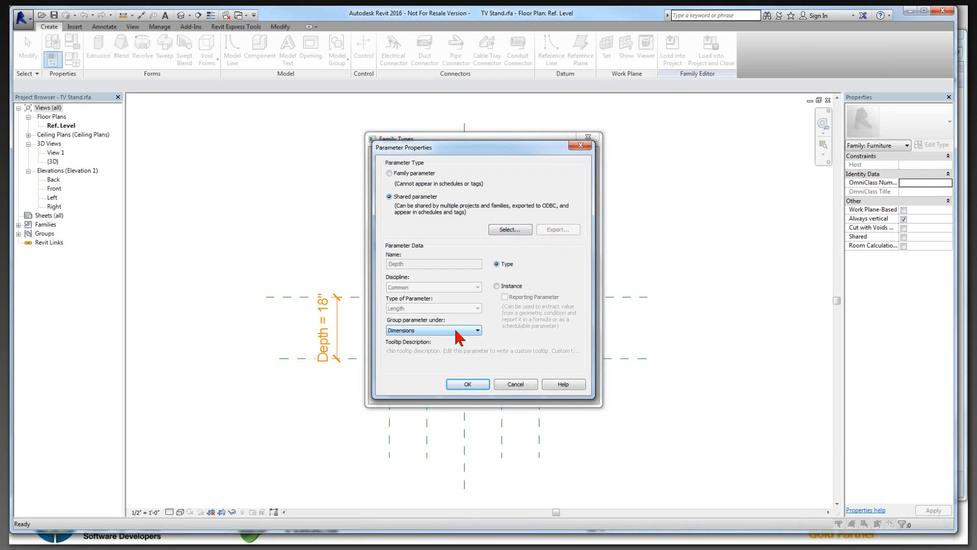
pyautogui.click(515, 384)
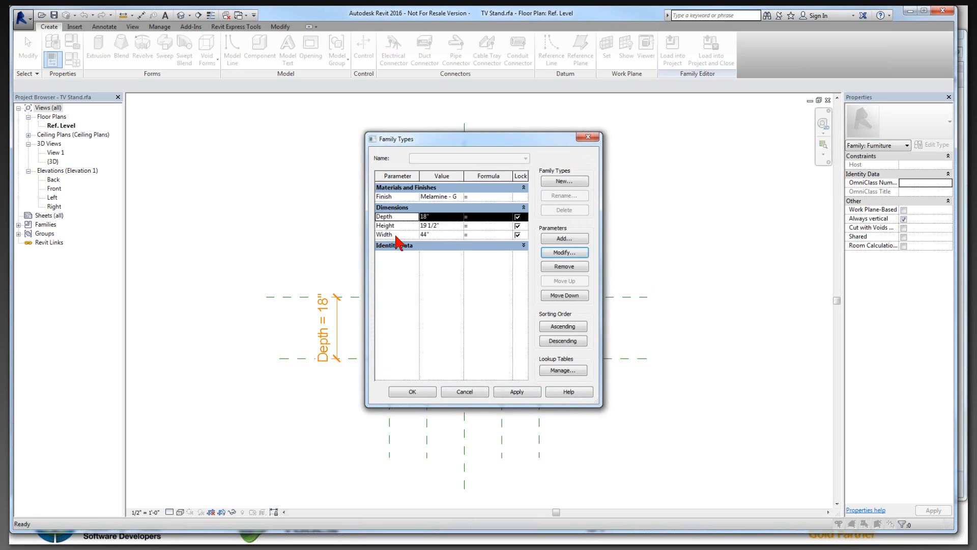
# Step: Check the parameter type of Width and Finish in their parameter properties, leaving both unmodified
pyautogui.click(396, 235)
pyautogui.click(578, 252)
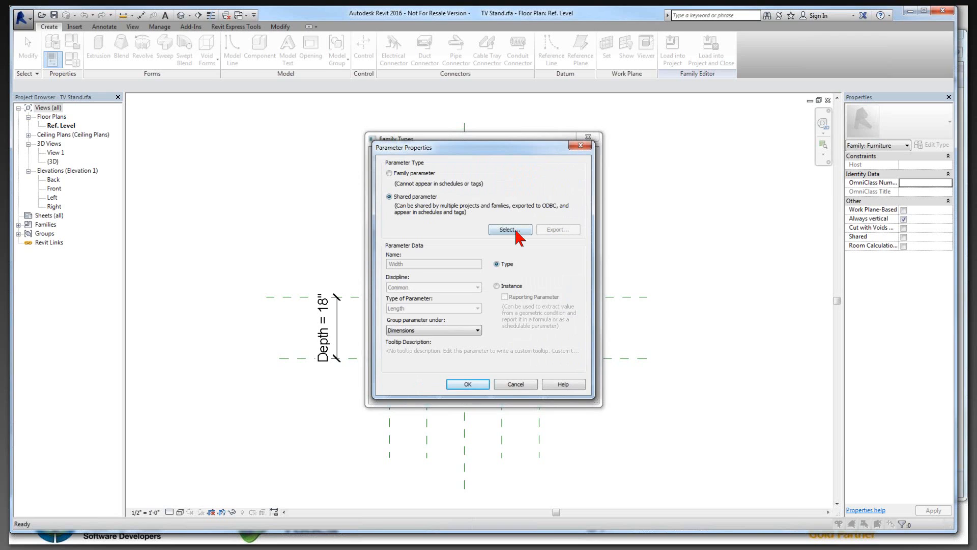
pyautogui.click(518, 383)
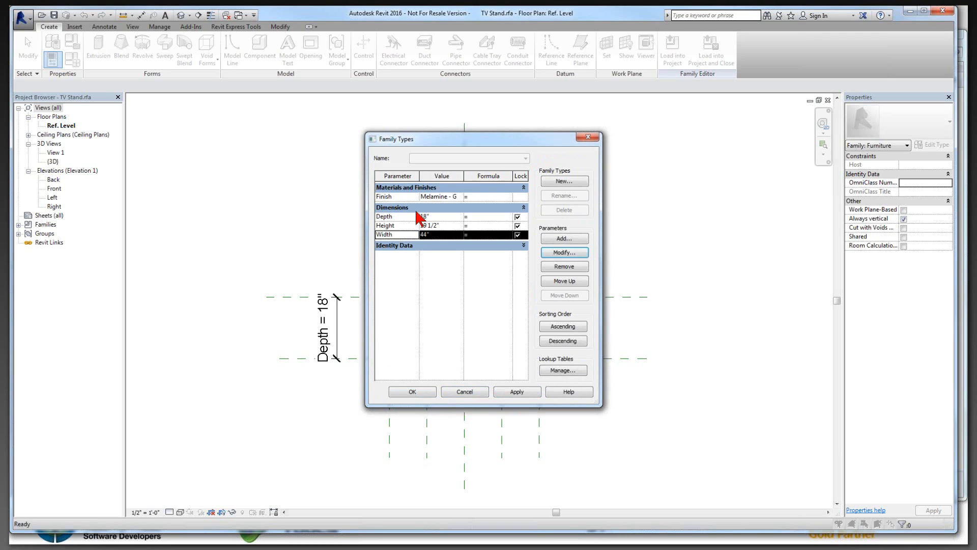
pyautogui.click(406, 198)
pyautogui.click(570, 253)
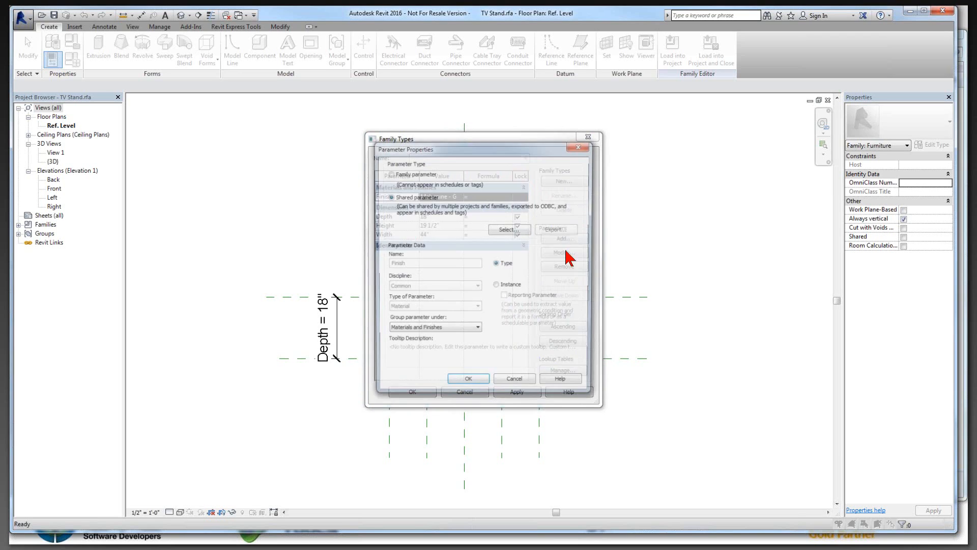
pyautogui.click(514, 386)
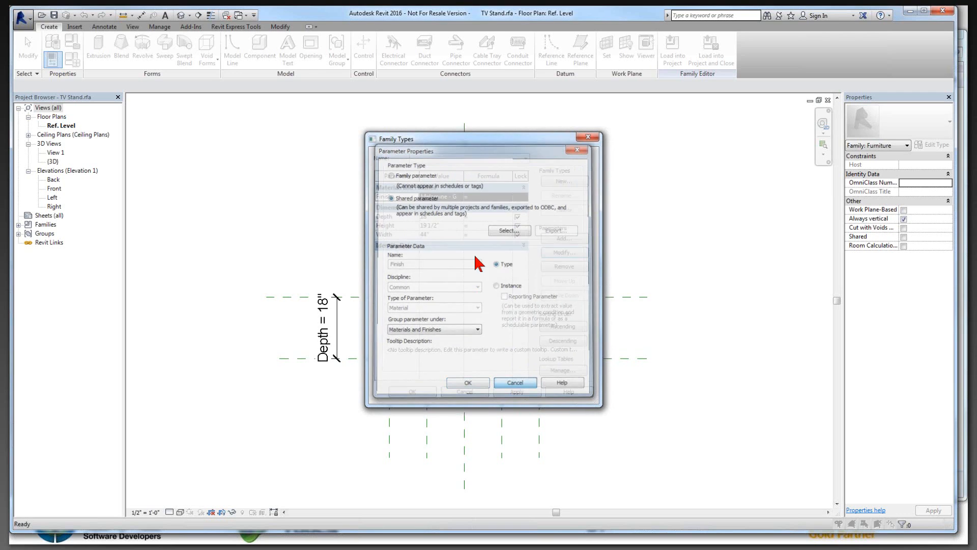
# Step: Review the materials available for the Finish parameter in the Material Browser, then leave the family types without changes
pyautogui.click(458, 198)
pyautogui.click(460, 197)
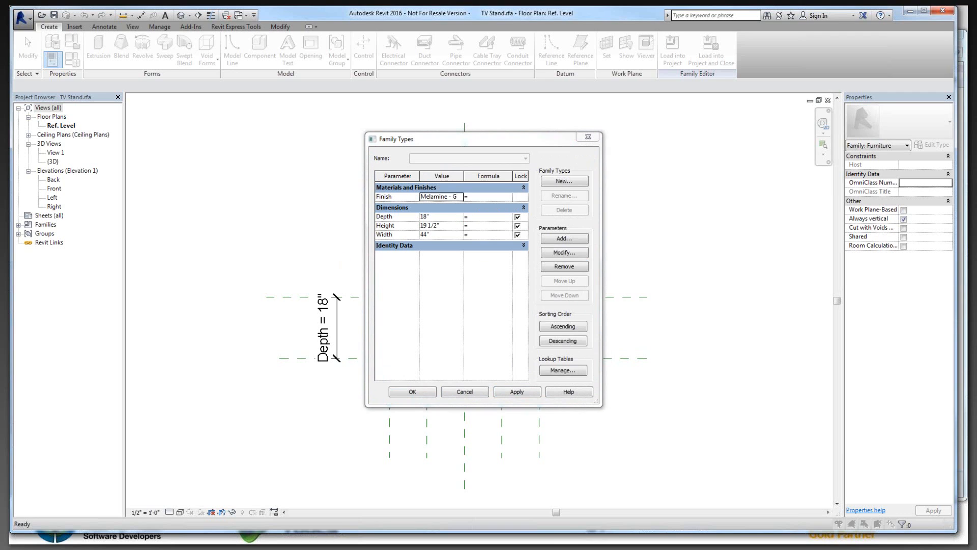
pyautogui.moveTo(212, 75); pyautogui.dragTo(453, 58)
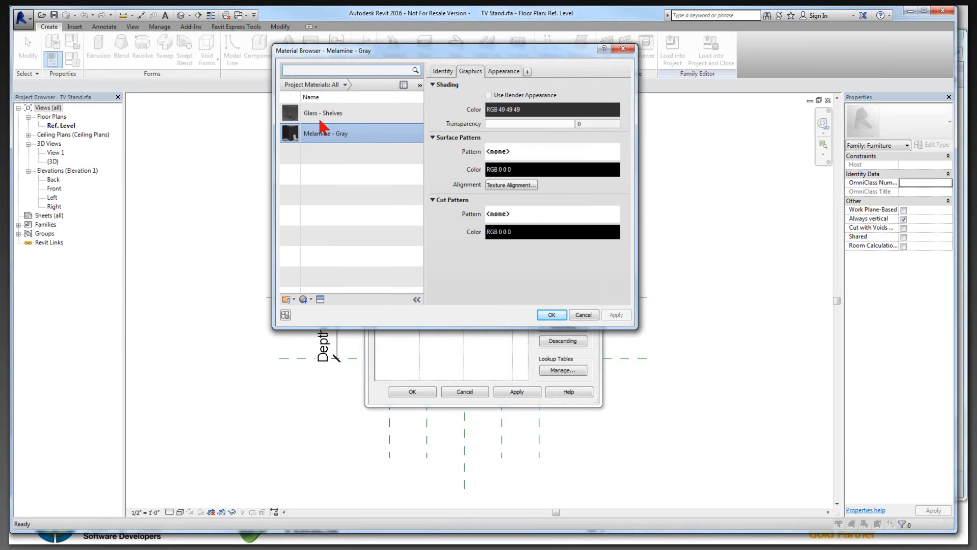
pyautogui.click(583, 315)
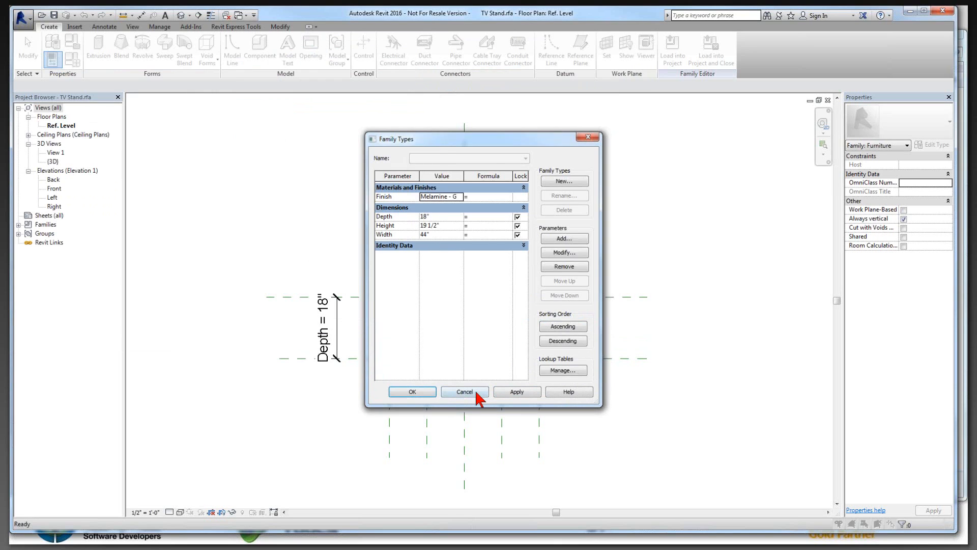
pyautogui.click(477, 393)
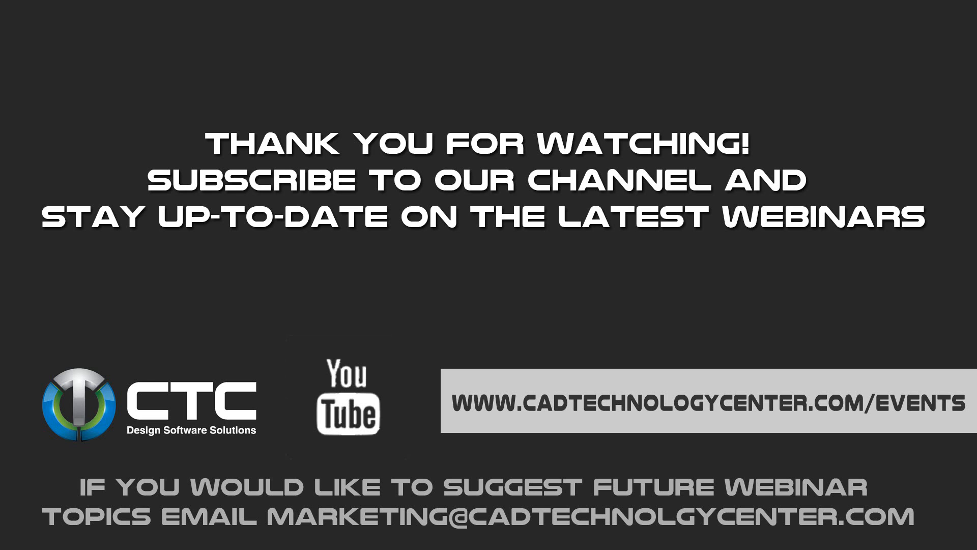